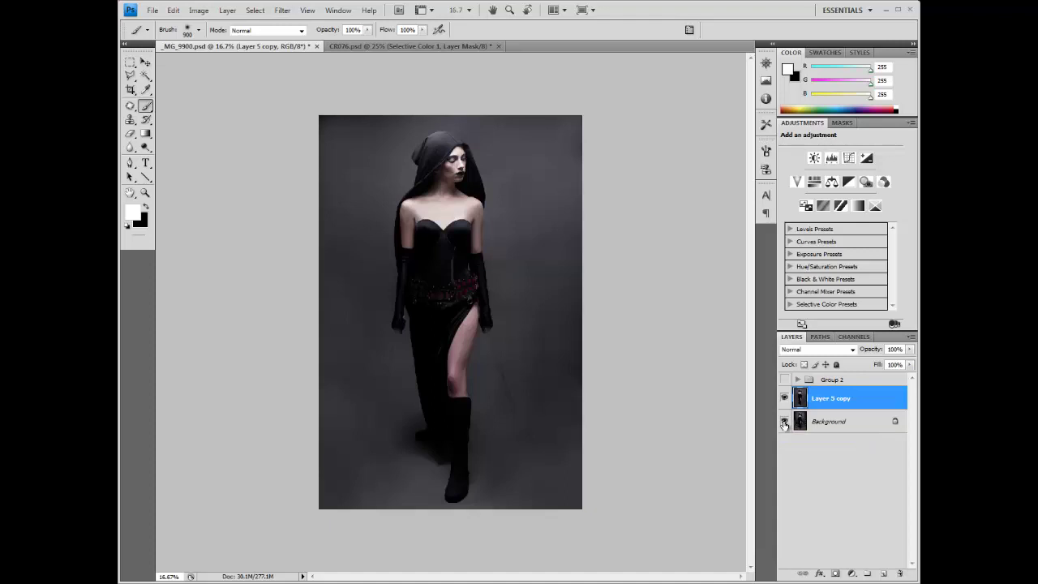
Compare the original Background photo with the retouched Layer 5 copy by toggling layer visibility.
{"action": "left_click", "coordinate": [784, 424], "text": "alt"}
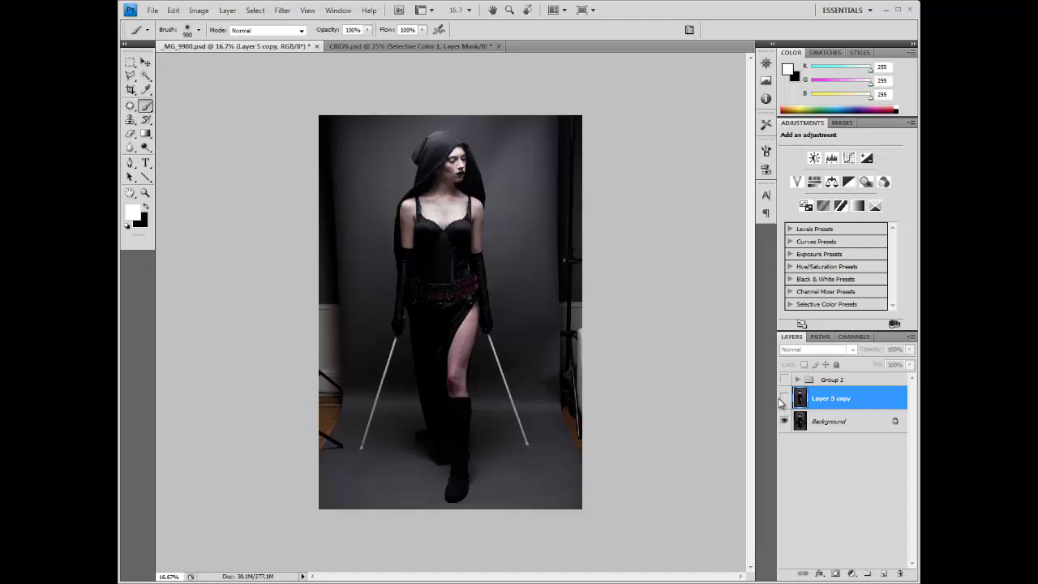
{"action": "left_click", "coordinate": [781, 401]}
{"action": "left_click", "coordinate": [784, 399]}
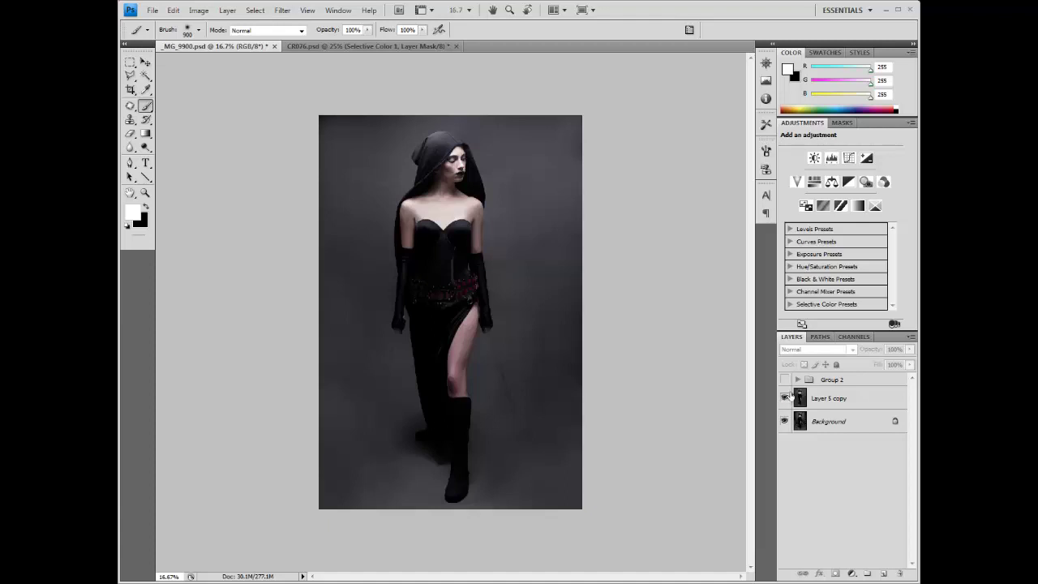
Add a Selective Color adjustment above Layer 5 copy with Reds at Cyan -100, Magenta +100 and Yellow +100.
{"action": "left_click", "coordinate": [854, 401]}
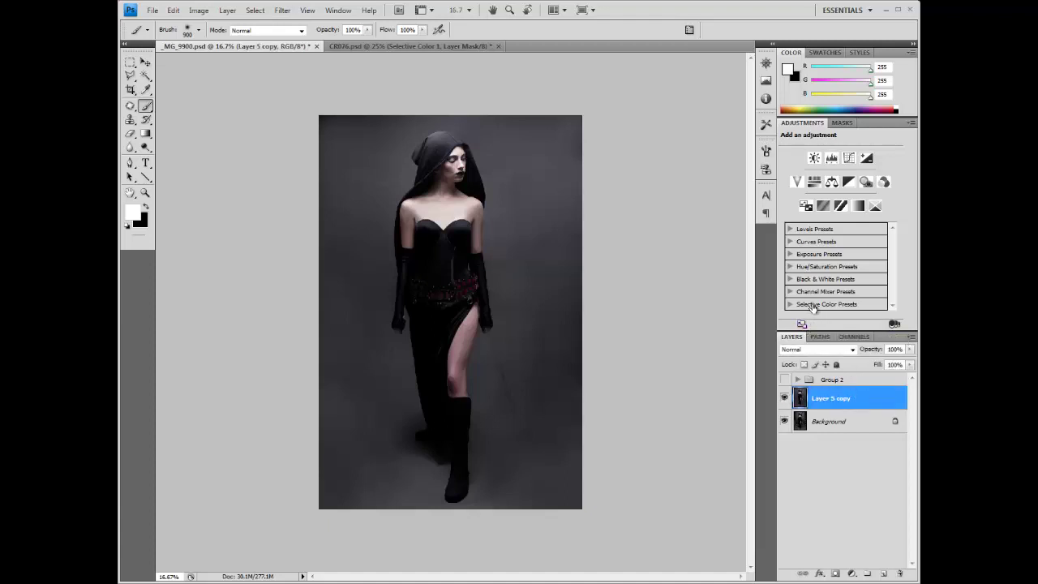
{"action": "left_click", "coordinate": [875, 207]}
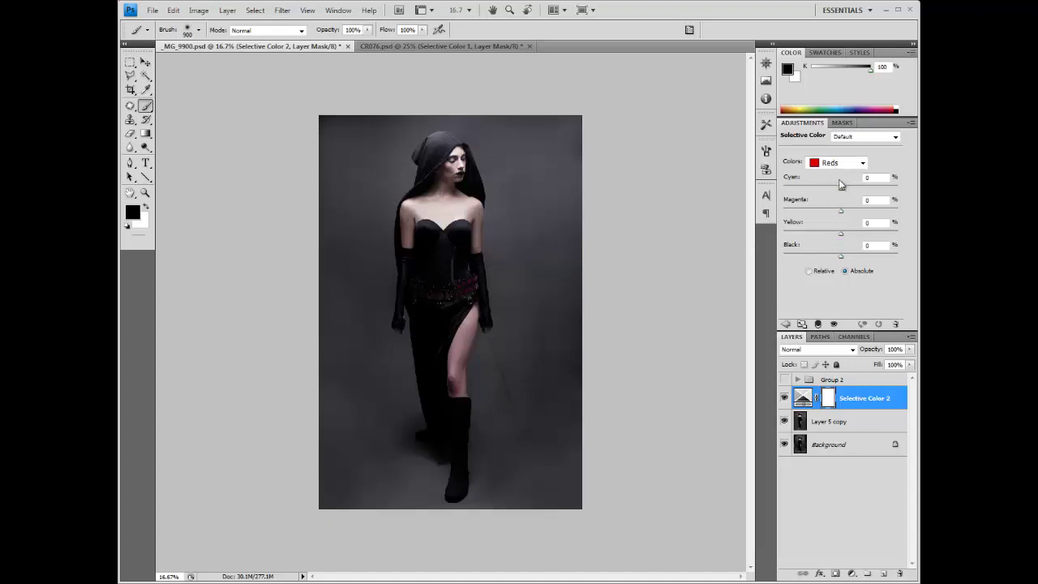
{"action": "left_click_drag", "start_coordinate": [843, 193], "coordinate": [771, 203]}
{"action": "left_click_drag", "start_coordinate": [841, 212], "coordinate": [905, 230]}
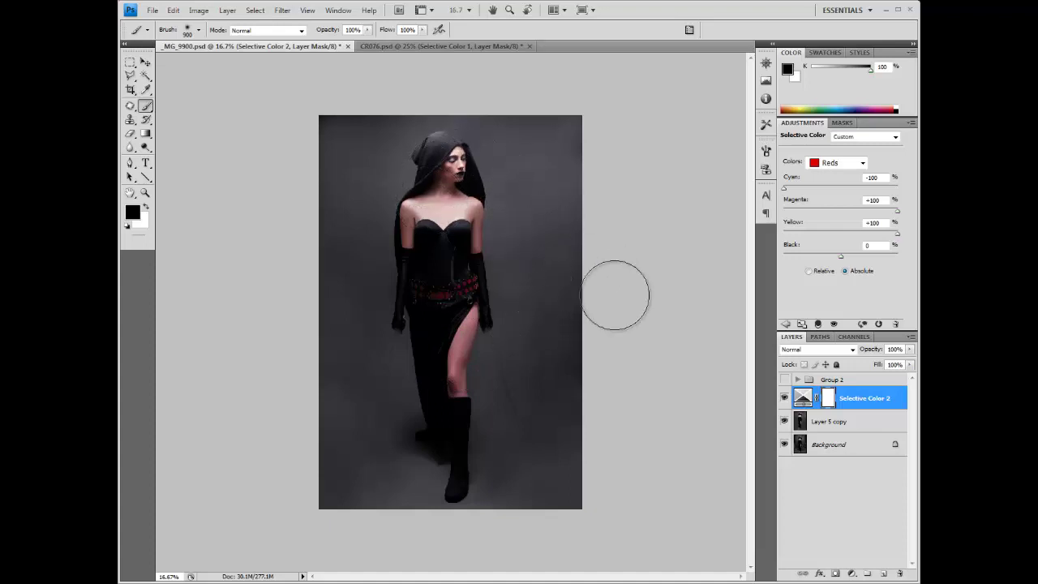
Add a Black & White adjustment layer with default values and place it above the Selective Color layer.
{"action": "left_click", "coordinate": [843, 430]}
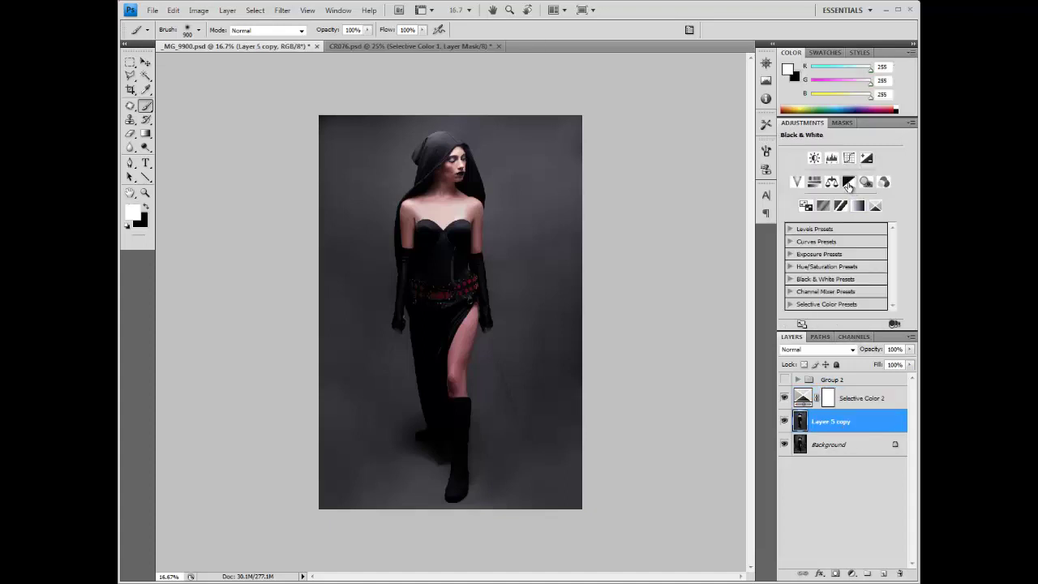
{"action": "left_click", "coordinate": [849, 180]}
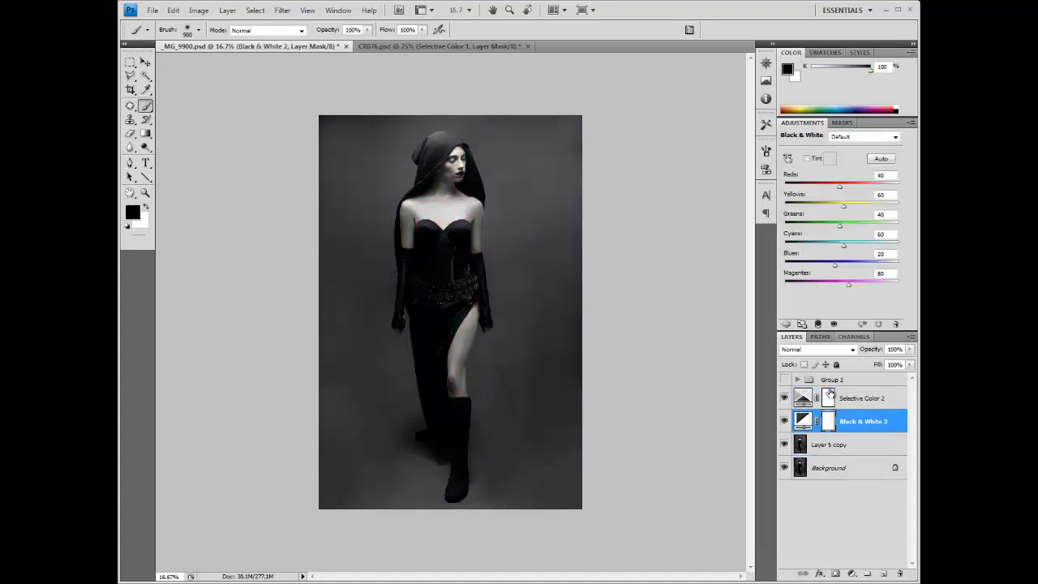
{"action": "left_click_drag", "start_coordinate": [862, 402], "coordinate": [855, 395]}
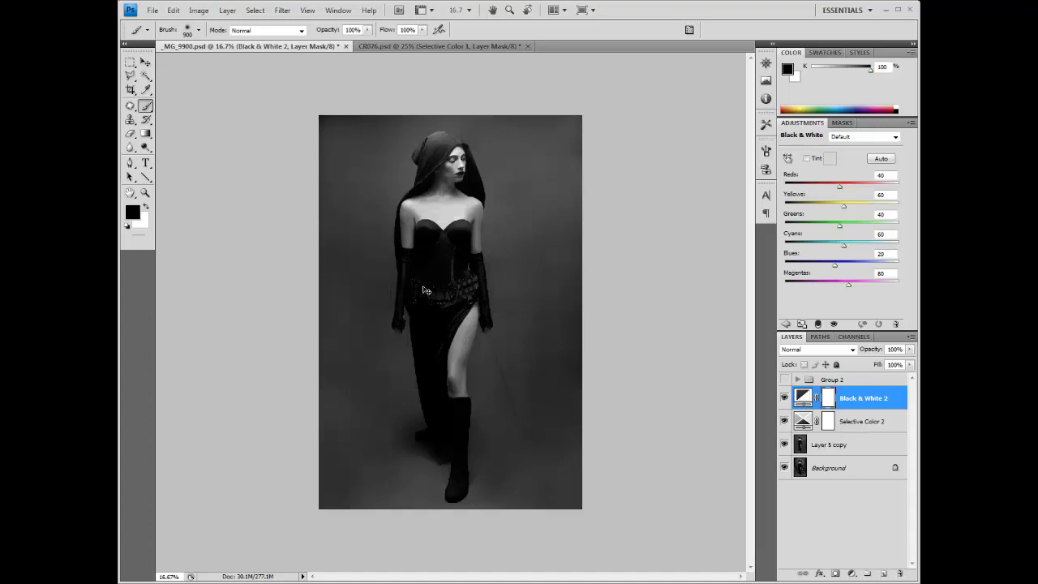
Paint black on the Black & White layer's mask over the round belt centrepiece to bring back its red.
{"action": "key", "text": "ctrl+plus"}
{"action": "key", "text": "ctrl+plus"}
{"action": "key", "text": "ctrl+plus"}
{"action": "key", "text": "ctrl+plus"}
{"action": "scroll", "coordinate": [424, 290], "scroll_direction": "up", "scroll_amount": 3}
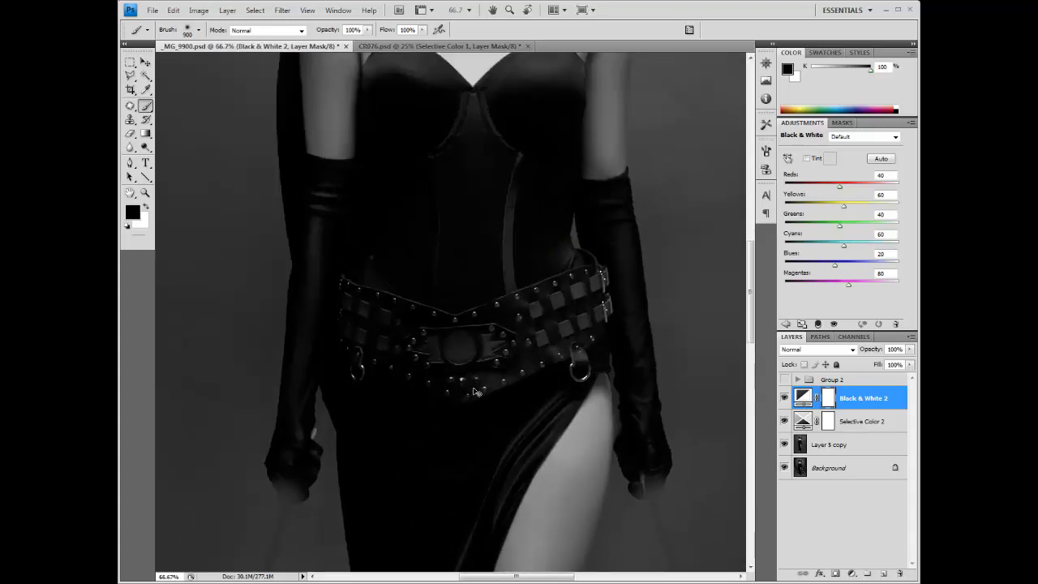
{"action": "key", "text": "ctrl+plus"}
{"action": "key", "text": "bracketleft"}
{"action": "key", "text": "bracketleft"}
{"action": "key", "text": "bracketleft"}
{"action": "key", "text": "bracketleft"}
{"action": "key", "text": "bracketleft"}
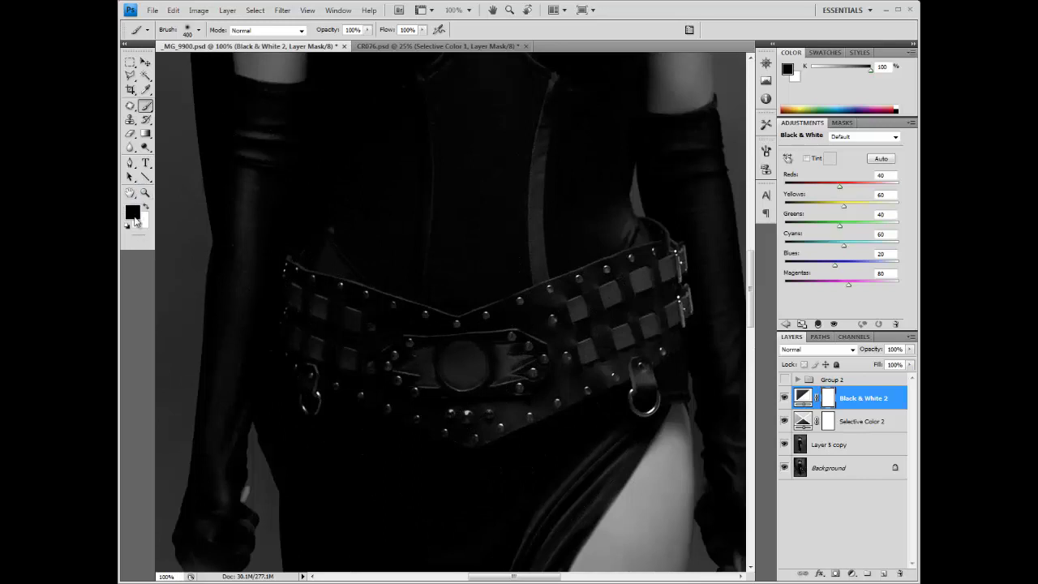
{"action": "key", "text": "bracketleft"}
{"action": "key", "text": "bracketleft"}
{"action": "key", "text": "bracketleft"}
{"action": "key", "text": "bracketleft"}
{"action": "key", "text": "bracketleft"}
{"action": "key", "text": "bracketleft"}
{"action": "key", "text": "bracketleft"}
{"action": "key", "text": "bracketleft"}
{"action": "key", "text": "bracketleft"}
{"action": "key", "text": "bracketleft"}
{"action": "key", "text": "bracketleft"}
{"action": "mouse_move", "coordinate": [483, 351]}
{"action": "left_mouse_down"}
{"action": "mouse_move", "coordinate": [452, 365]}
{"action": "mouse_move", "coordinate": [463, 374]}
{"action": "mouse_move", "coordinate": [481, 366]}
{"action": "mouse_move", "coordinate": [470, 356]}
{"action": "mouse_move", "coordinate": [451, 378]}
{"action": "left_mouse_up"}
Mask the Black & White effect off the belt's red squares, centre wings and lower gems with a 45 to 35 px brush.
{"action": "key", "text": "bracketleft"}
{"action": "key", "text": "bracketleft"}
{"action": "key", "text": "bracketleft"}
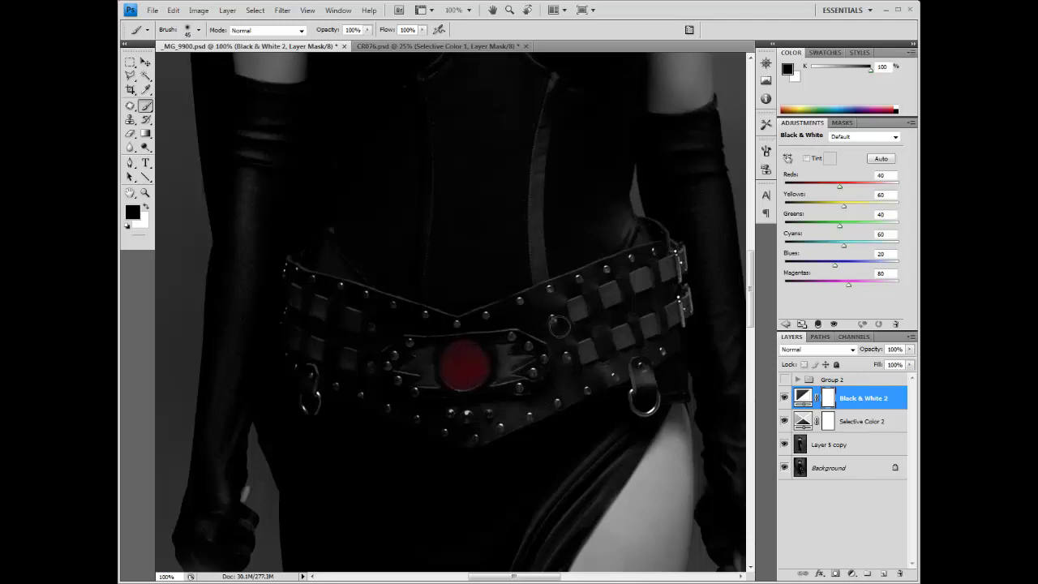
{"action": "mouse_move", "coordinate": [571, 309]}
{"action": "left_mouse_down"}
{"action": "mouse_move", "coordinate": [601, 290]}
{"action": "mouse_move", "coordinate": [620, 303]}
{"action": "mouse_move", "coordinate": [608, 286]}
{"action": "mouse_move", "coordinate": [637, 274]}
{"action": "mouse_move", "coordinate": [643, 287]}
{"action": "mouse_move", "coordinate": [644, 273]}
{"action": "mouse_move", "coordinate": [667, 265]}
{"action": "mouse_move", "coordinate": [640, 268]}
{"action": "mouse_move", "coordinate": [666, 263]}
{"action": "mouse_move", "coordinate": [668, 278]}
{"action": "mouse_move", "coordinate": [682, 257]}
{"action": "mouse_move", "coordinate": [673, 246]}
{"action": "mouse_move", "coordinate": [658, 299]}
{"action": "mouse_move", "coordinate": [674, 325]}
{"action": "mouse_move", "coordinate": [685, 292]}
{"action": "mouse_move", "coordinate": [667, 324]}
{"action": "mouse_move", "coordinate": [649, 318]}
{"action": "mouse_move", "coordinate": [648, 335]}
{"action": "mouse_move", "coordinate": [654, 325]}
{"action": "mouse_move", "coordinate": [625, 327]}
{"action": "mouse_move", "coordinate": [614, 334]}
{"action": "mouse_move", "coordinate": [620, 346]}
{"action": "mouse_move", "coordinate": [637, 334]}
{"action": "mouse_move", "coordinate": [593, 351]}
{"action": "left_mouse_up"}
{"action": "mouse_move", "coordinate": [527, 379]}
{"action": "left_mouse_down"}
{"action": "mouse_move", "coordinate": [500, 382]}
{"action": "mouse_move", "coordinate": [528, 361]}
{"action": "mouse_move", "coordinate": [502, 351]}
{"action": "mouse_move", "coordinate": [462, 360]}
{"action": "mouse_move", "coordinate": [429, 350]}
{"action": "mouse_move", "coordinate": [416, 355]}
{"action": "mouse_move", "coordinate": [427, 365]}
{"action": "mouse_move", "coordinate": [403, 369]}
{"action": "mouse_move", "coordinate": [449, 386]}
{"action": "mouse_move", "coordinate": [532, 357]}
{"action": "mouse_move", "coordinate": [521, 379]}
{"action": "mouse_move", "coordinate": [512, 343]}
{"action": "left_mouse_up"}
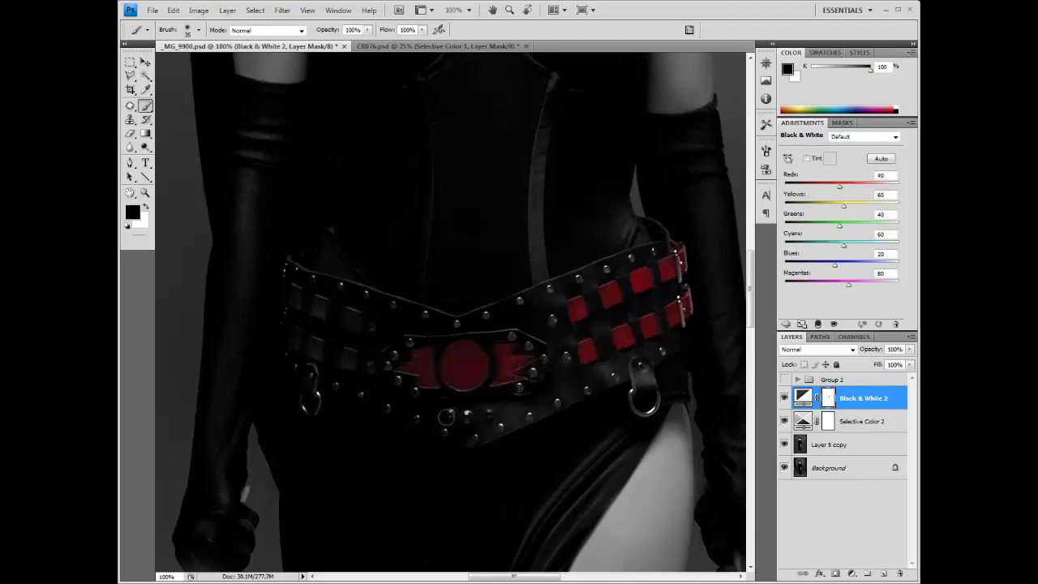
{"action": "left_click_drag", "start_coordinate": [445, 417], "coordinate": [490, 413]}
{"action": "mouse_move", "coordinate": [364, 347]}
{"action": "left_mouse_down"}
{"action": "mouse_move", "coordinate": [348, 367]}
{"action": "mouse_move", "coordinate": [363, 357]}
{"action": "mouse_move", "coordinate": [347, 324]}
{"action": "mouse_move", "coordinate": [349, 307]}
{"action": "mouse_move", "coordinate": [358, 315]}
{"action": "mouse_move", "coordinate": [347, 325]}
{"action": "mouse_move", "coordinate": [322, 319]}
{"action": "mouse_move", "coordinate": [316, 302]}
{"action": "mouse_move", "coordinate": [326, 302]}
{"action": "mouse_move", "coordinate": [319, 313]}
{"action": "mouse_move", "coordinate": [297, 307]}
{"action": "mouse_move", "coordinate": [292, 286]}
{"action": "mouse_move", "coordinate": [299, 304]}
{"action": "mouse_move", "coordinate": [287, 339]}
{"action": "mouse_move", "coordinate": [291, 326]}
{"action": "mouse_move", "coordinate": [293, 351]}
{"action": "mouse_move", "coordinate": [295, 330]}
{"action": "mouse_move", "coordinate": [318, 343]}
{"action": "left_mouse_up"}
Set the Black & White adjustment layer's opacity to 70%.
{"action": "key", "text": "ctrl+minus"}
{"action": "key", "text": "ctrl+minus"}
{"action": "key", "text": "ctrl+minus"}
{"action": "key", "text": "ctrl+minus"}
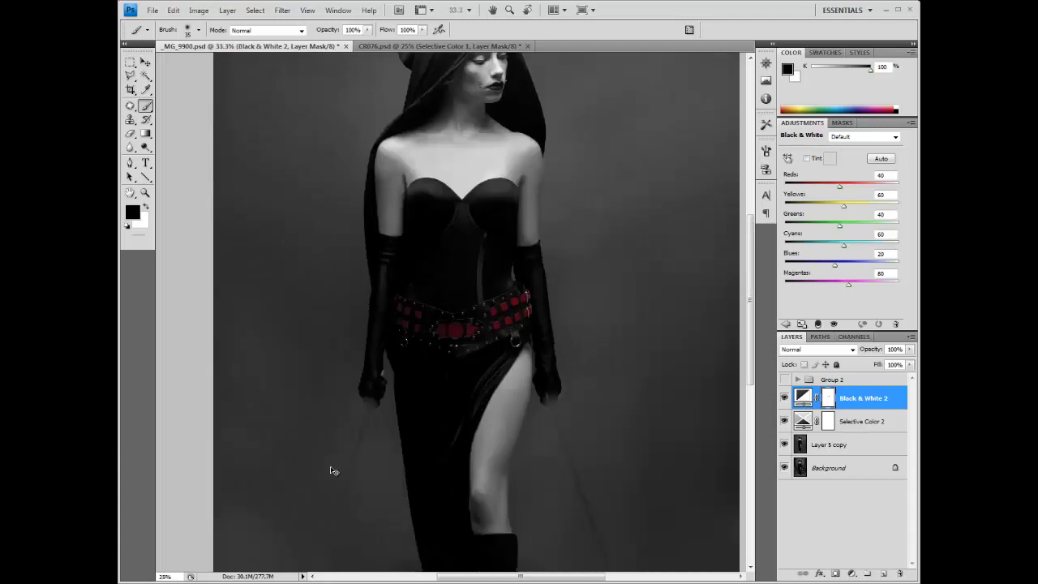
{"action": "key", "text": "ctrl+minus"}
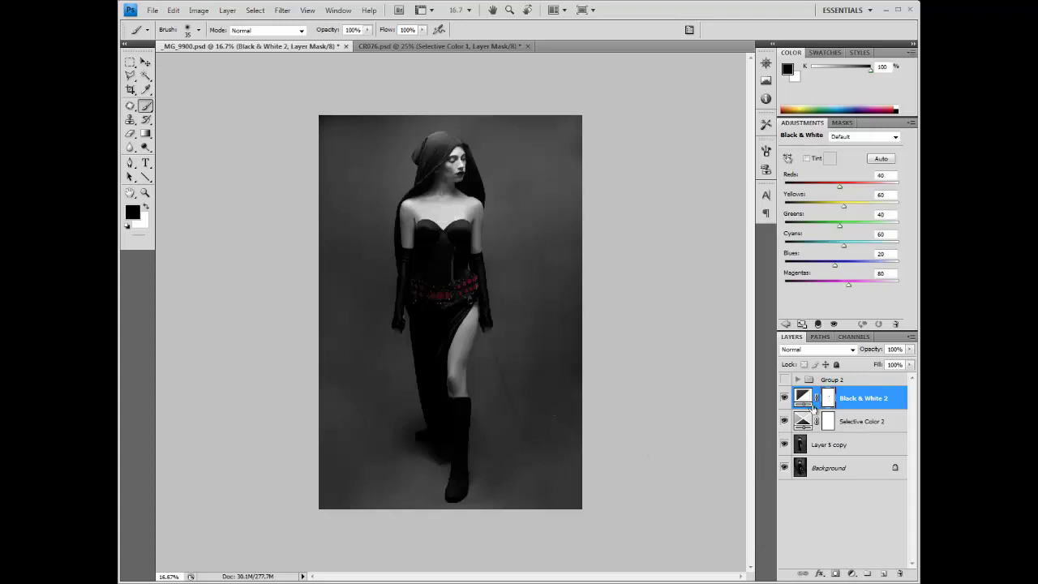
{"action": "left_click", "coordinate": [867, 403]}
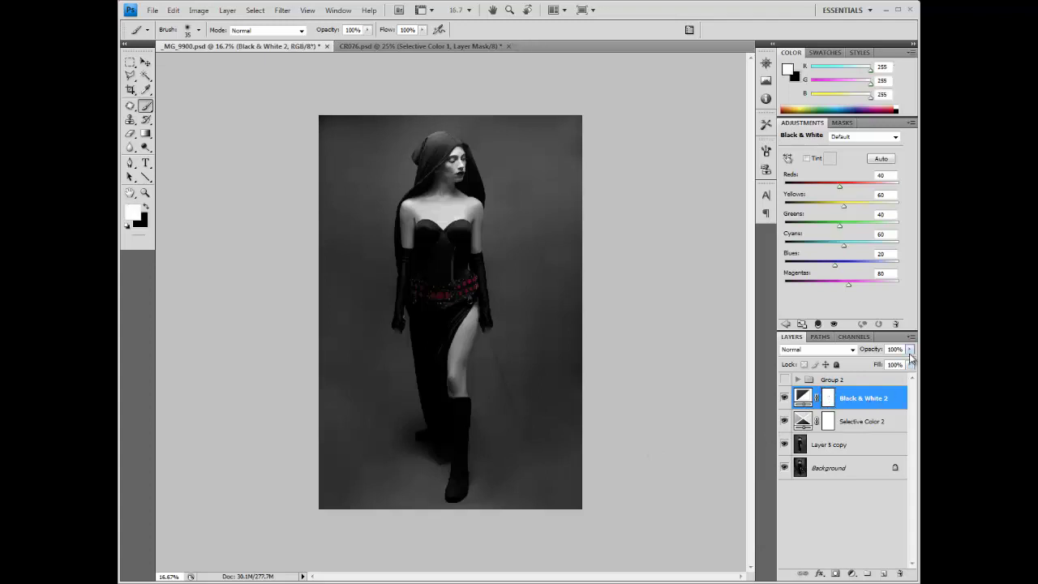
{"action": "left_click", "coordinate": [895, 349]}
Create a new layer with gray colour label and Overlay mode, filled with the neutral 50% gray.
{"action": "left_click", "coordinate": [228, 11]}
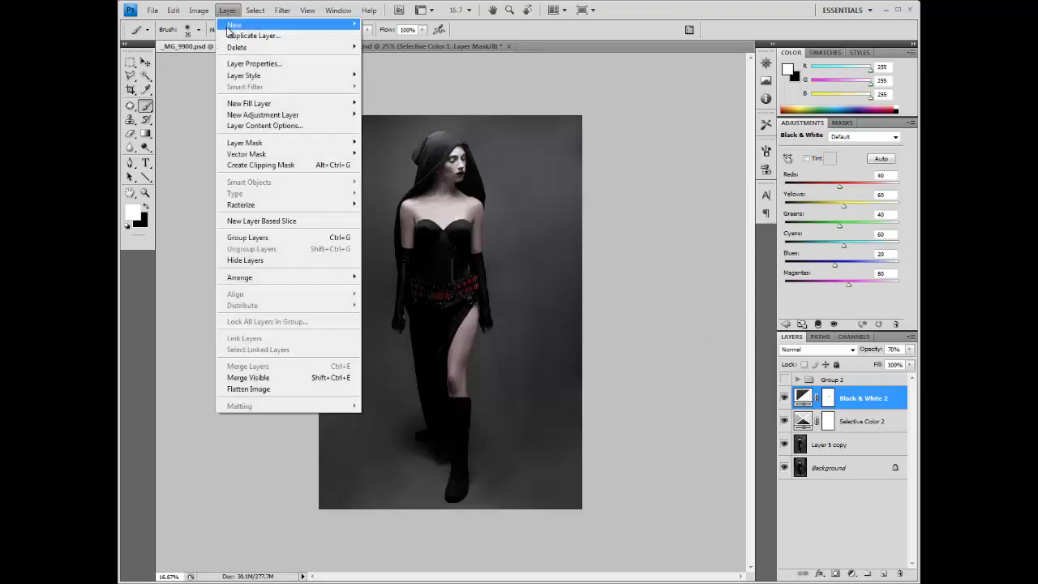
{"action": "mouse_move", "coordinate": [235, 26]}
{"action": "left_click", "coordinate": [365, 30]}
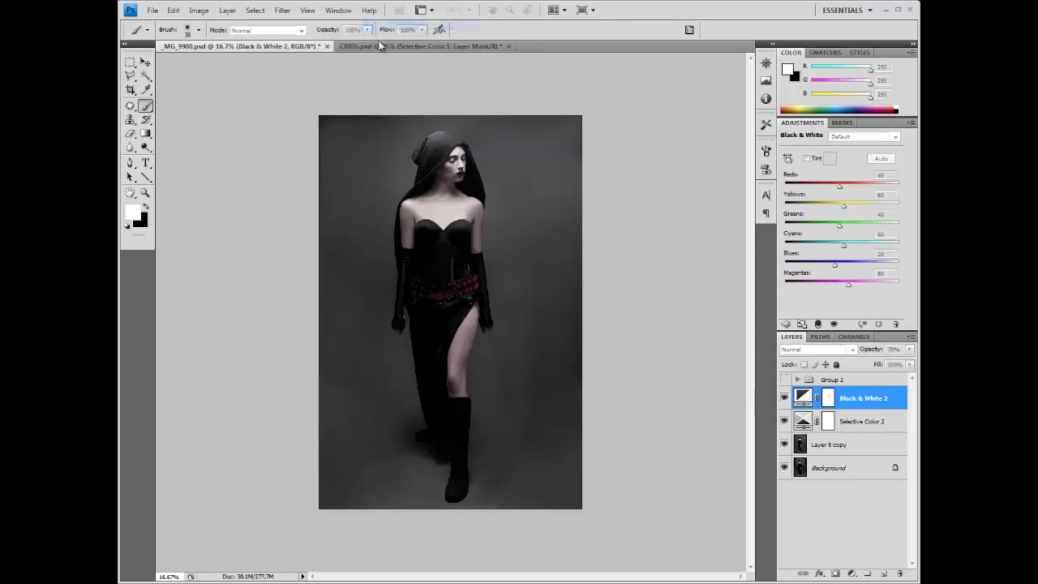
{"action": "left_click", "coordinate": [442, 275]}
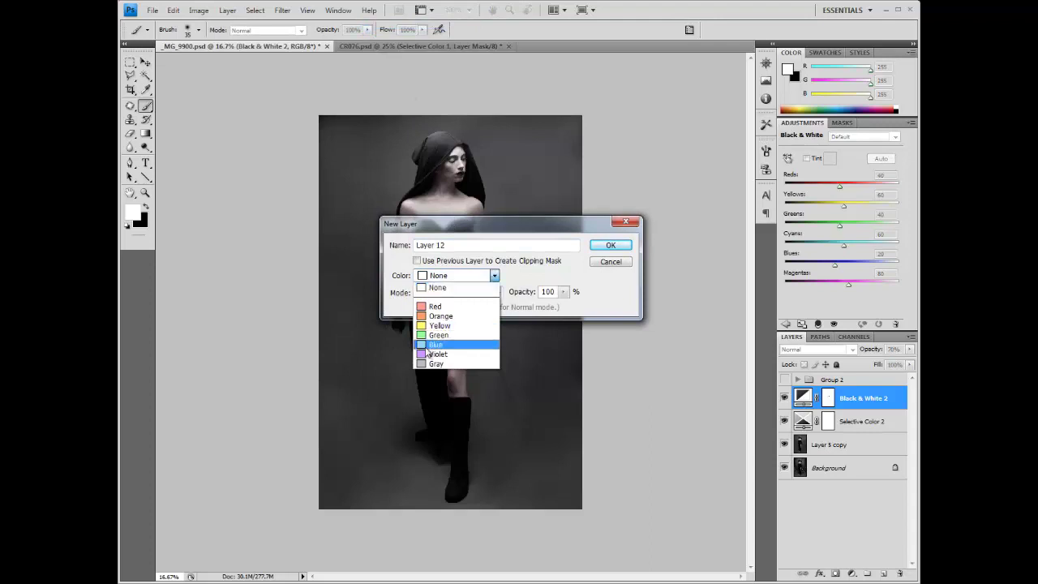
{"action": "left_click", "coordinate": [436, 363]}
{"action": "left_click", "coordinate": [435, 295]}
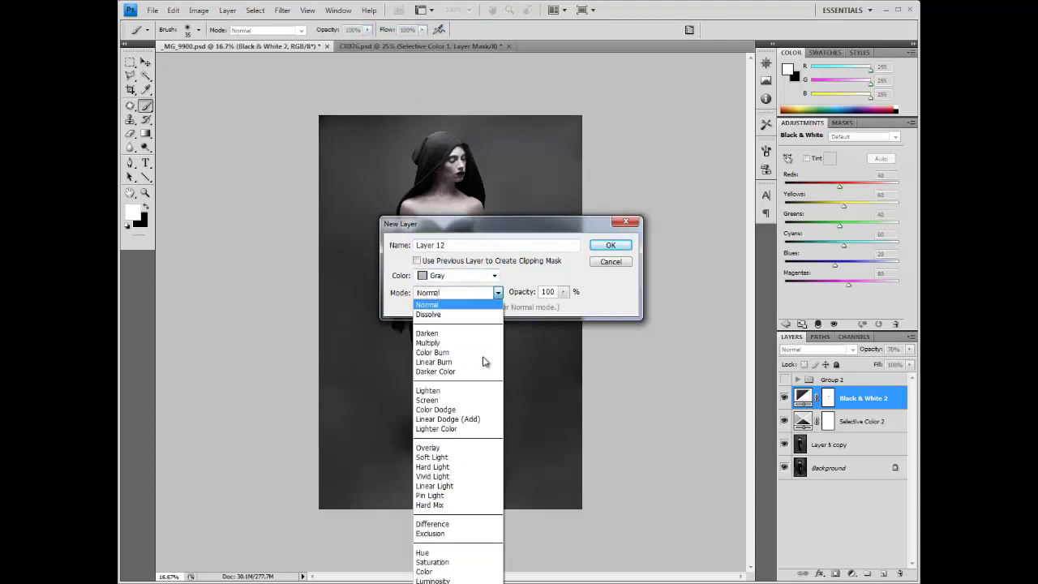
{"action": "left_click", "coordinate": [435, 444]}
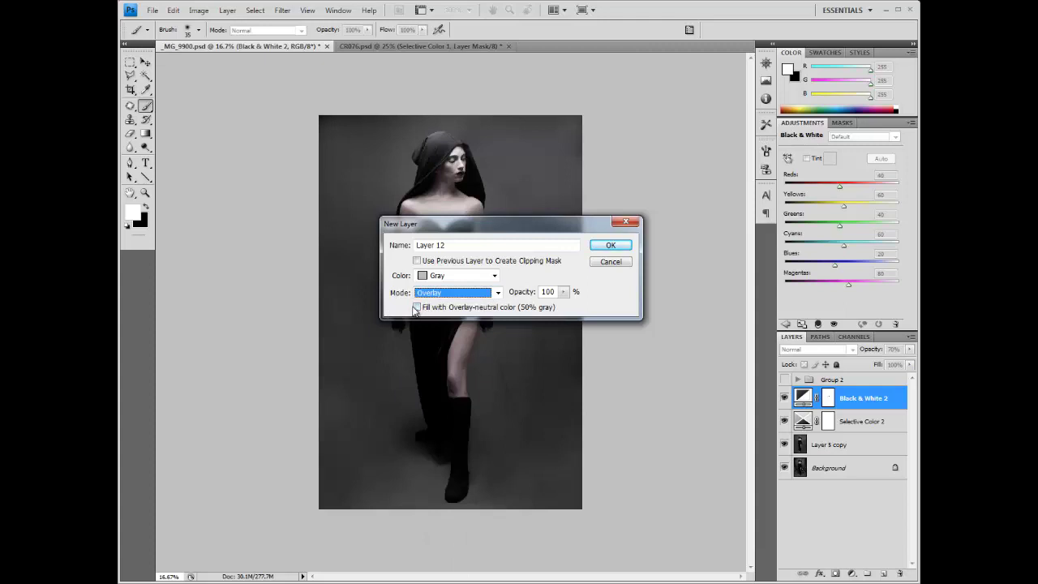
{"action": "left_click", "coordinate": [417, 308]}
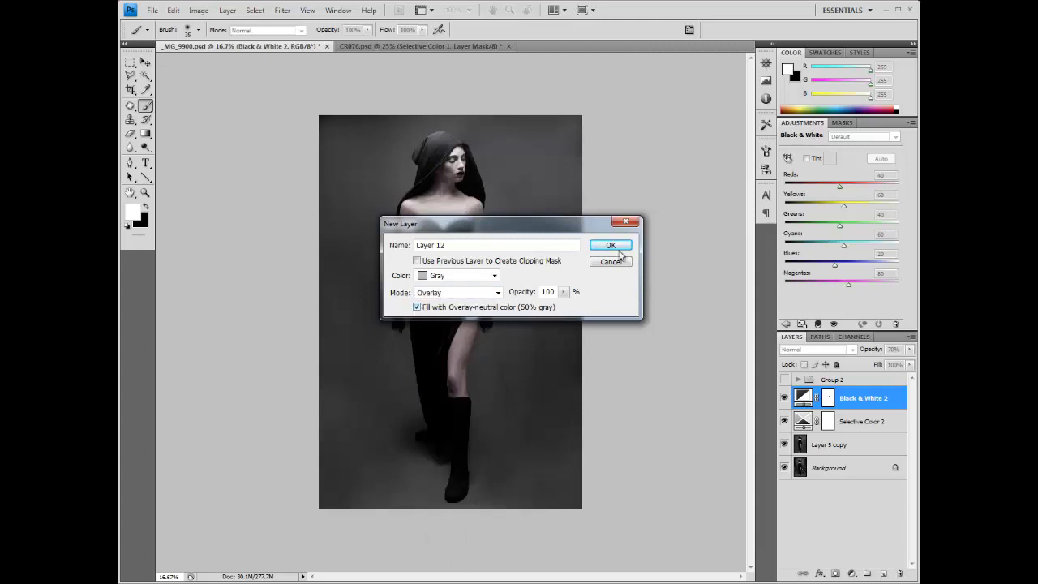
{"action": "left_click", "coordinate": [610, 244]}
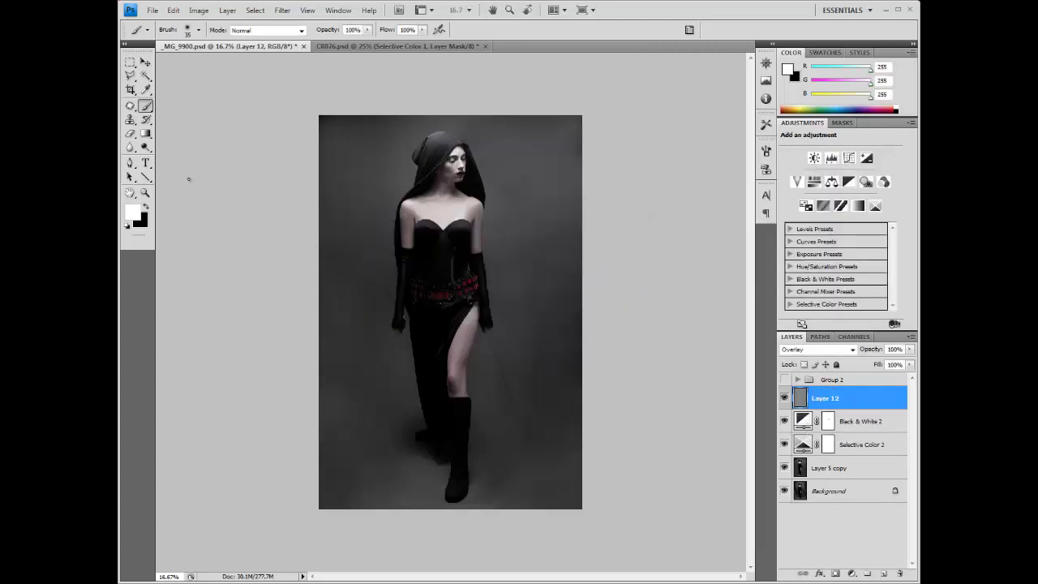
Dodge the belt's red panels, gems and leather on the gray Overlay layer, using the Highlights range at 15% exposure.
{"action": "left_click", "coordinate": [145, 149]}
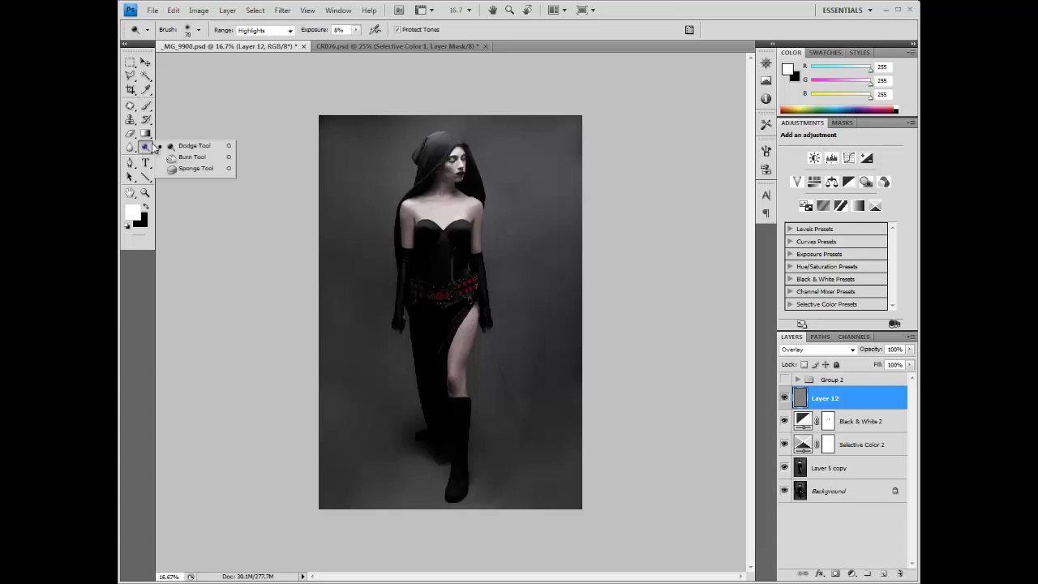
{"action": "left_click", "coordinate": [169, 146]}
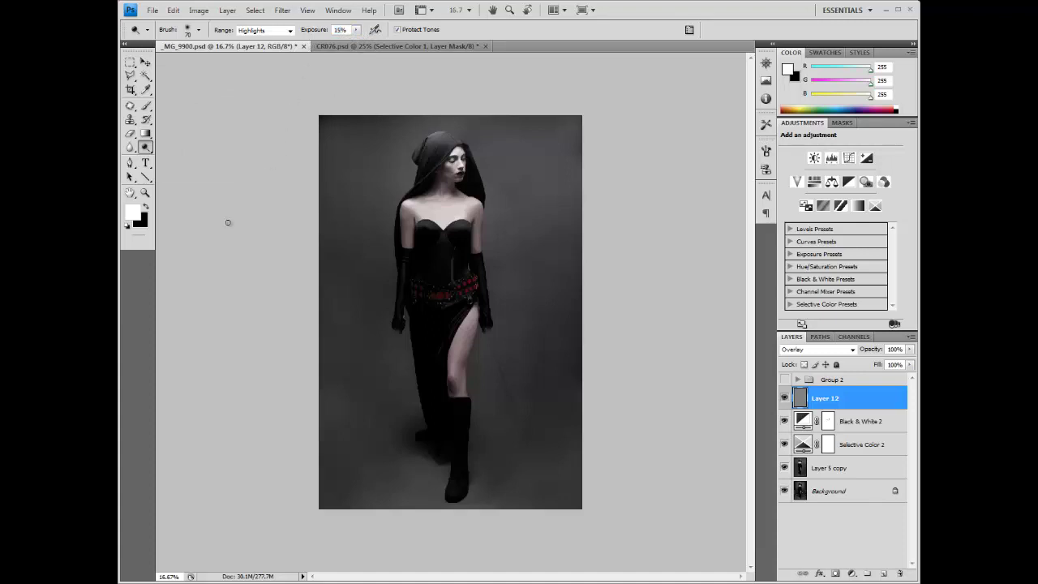
{"action": "key", "text": "ctrl+plus"}
{"action": "key", "text": "ctrl+plus"}
{"action": "key", "text": "ctrl+plus"}
{"action": "key", "text": "ctrl+plus"}
{"action": "left_click_drag", "start_coordinate": [259, 220], "coordinate": [287, 330]}
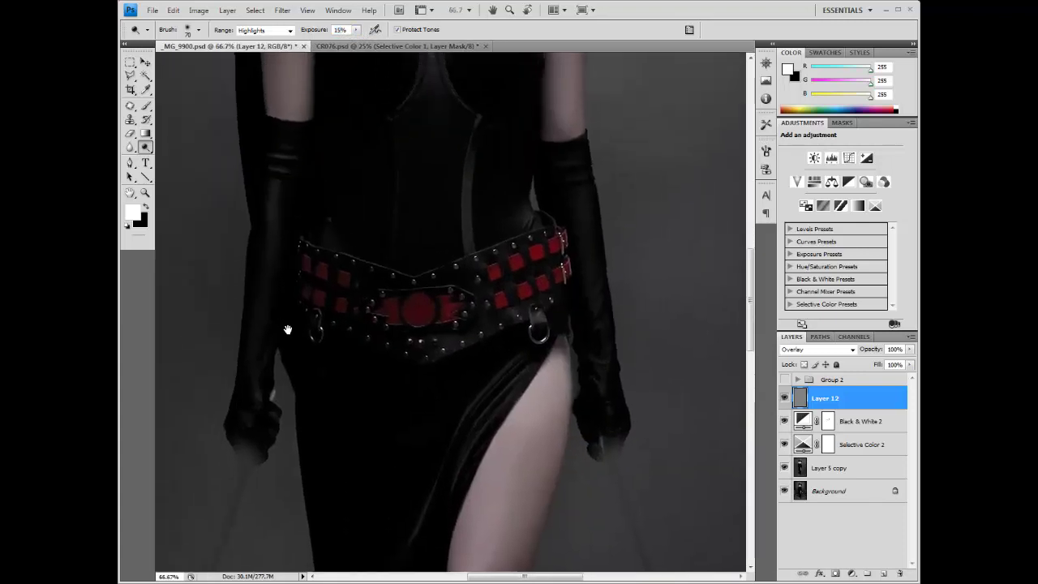
{"action": "key", "text": "ctrl+plus"}
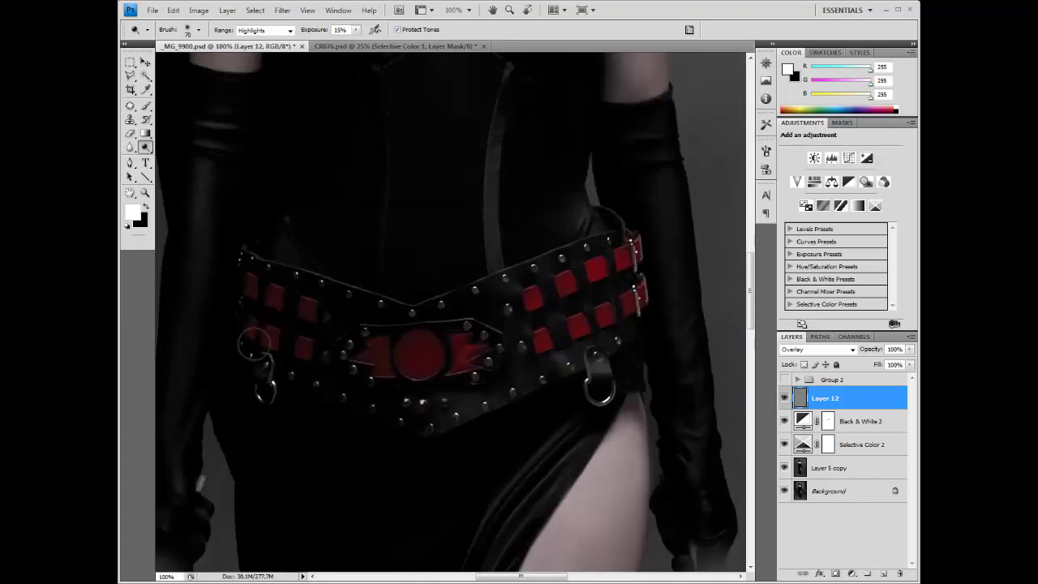
{"action": "left_click", "coordinate": [403, 421]}
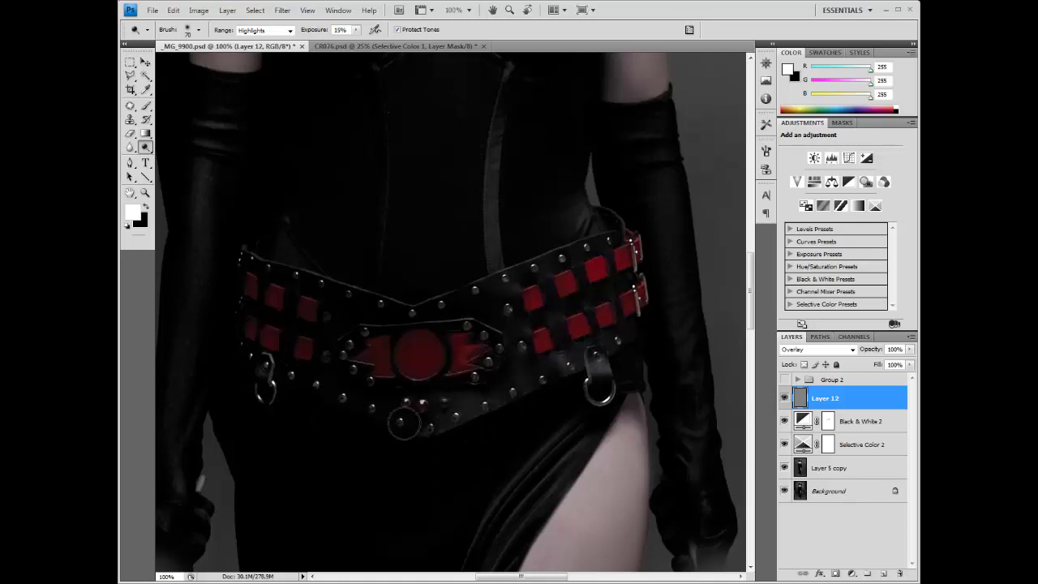
{"action": "left_click", "coordinate": [524, 373]}
{"action": "left_click", "coordinate": [413, 420]}
{"action": "left_click", "coordinate": [610, 333]}
{"action": "left_click", "coordinate": [567, 365]}
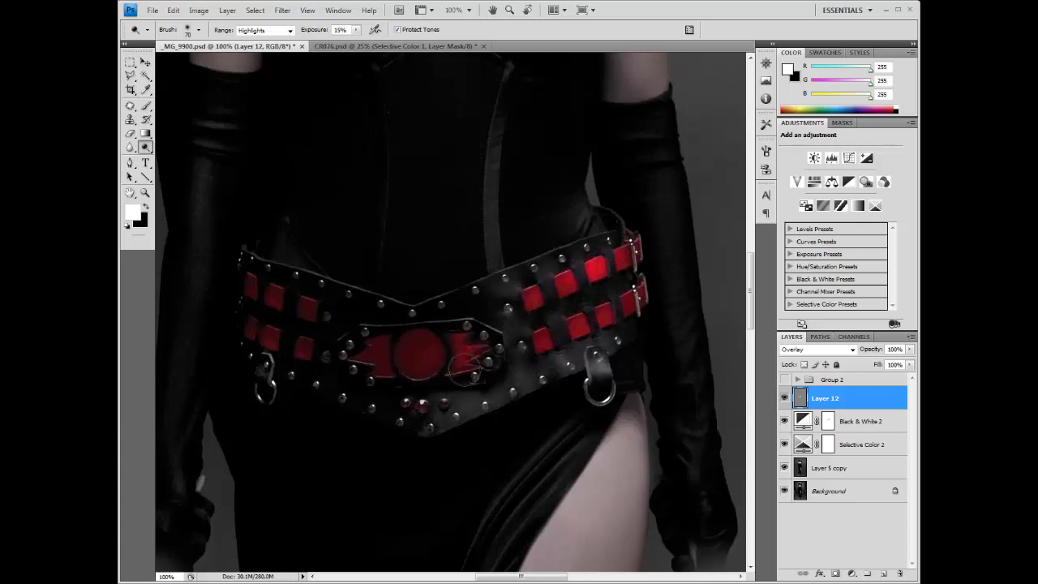
{"action": "mouse_move", "coordinate": [467, 365]}
{"action": "left_mouse_down"}
{"action": "mouse_move", "coordinate": [390, 359]}
{"action": "mouse_move", "coordinate": [378, 347]}
{"action": "left_mouse_up"}
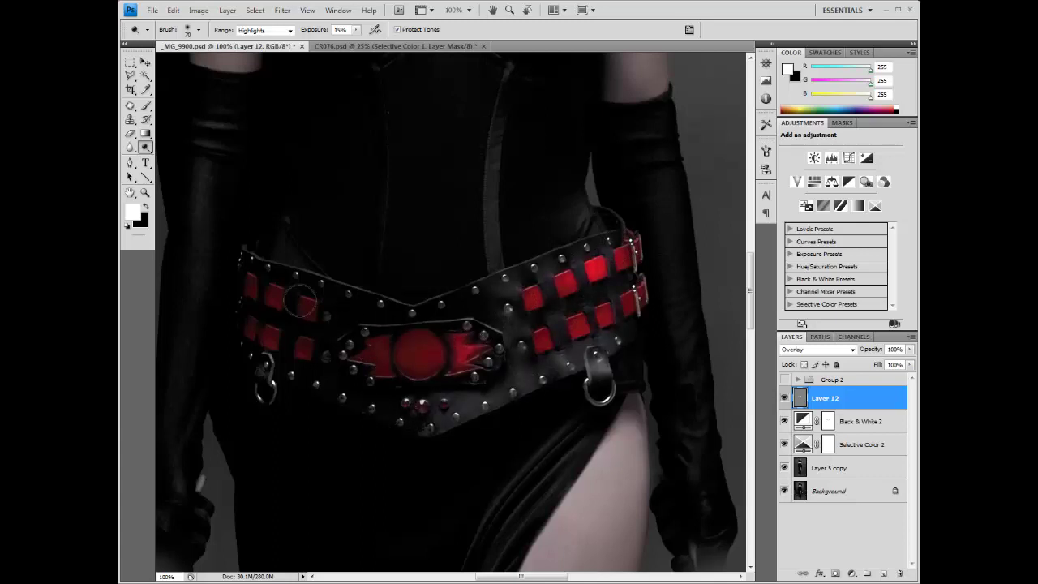
Switch the Dodge range to Midtones and brighten the bare leg down to the knee with a 100 px brush.
{"action": "left_click", "coordinate": [253, 31]}
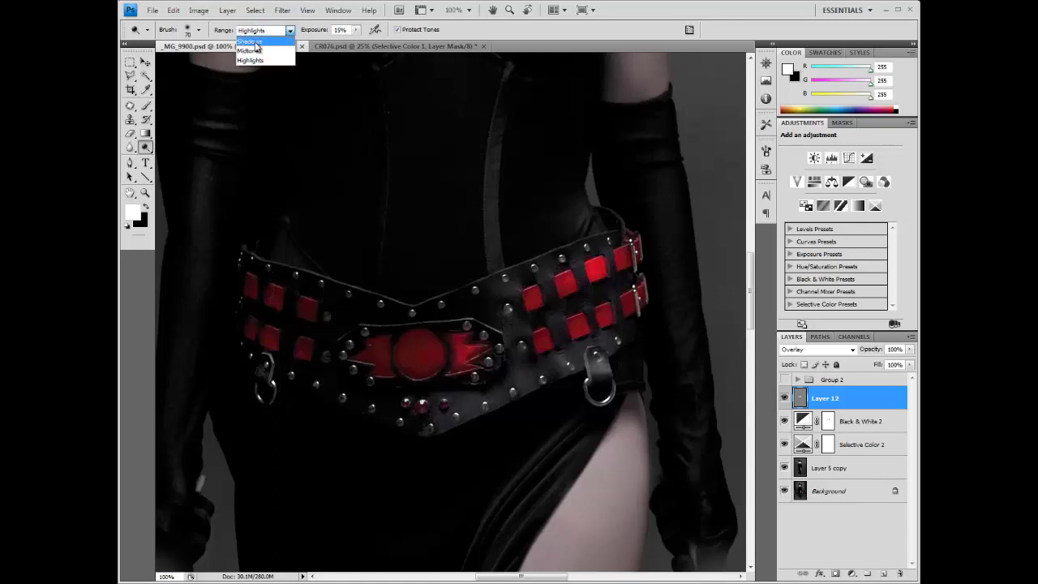
{"action": "left_click", "coordinate": [258, 54]}
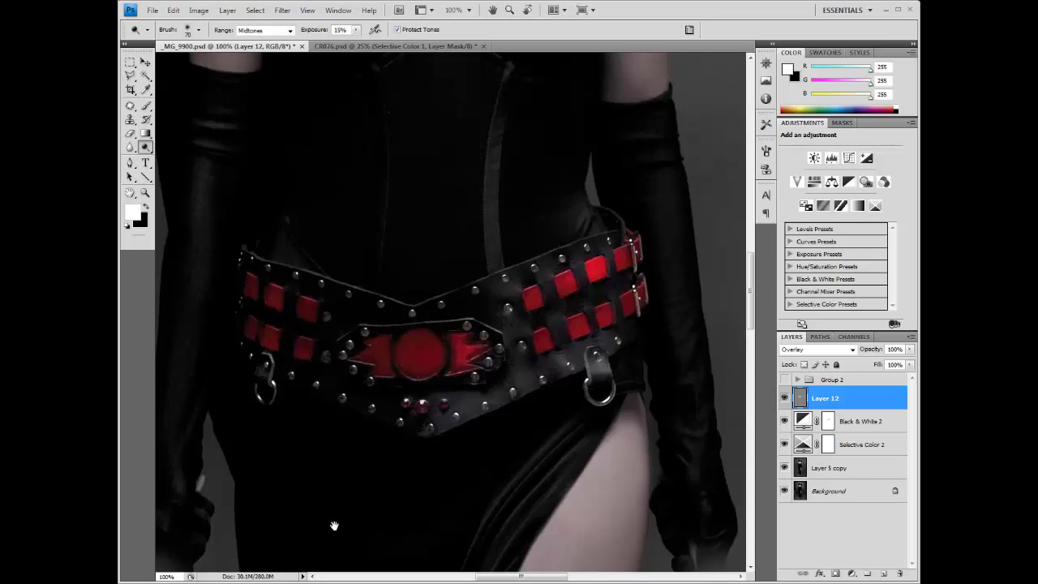
{"action": "mouse_move", "coordinate": [336, 526]}
{"action": "left_mouse_down"}
{"action": "mouse_move", "coordinate": [315, 283]}
{"action": "mouse_move", "coordinate": [329, 364]}
{"action": "mouse_move", "coordinate": [296, 352]}
{"action": "left_mouse_up"}
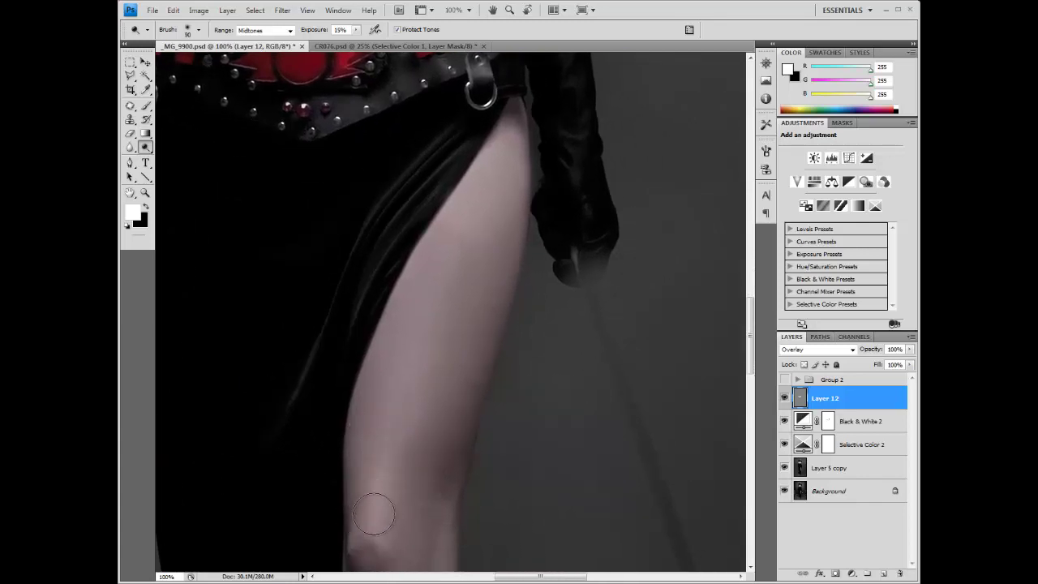
{"action": "key", "text": "bracketright"}
{"action": "key", "text": "bracketright"}
{"action": "key", "text": "bracketright"}
{"action": "mouse_move", "coordinate": [405, 446]}
{"action": "left_mouse_down"}
{"action": "mouse_move", "coordinate": [456, 280]}
{"action": "mouse_move", "coordinate": [498, 208]}
{"action": "mouse_move", "coordinate": [507, 149]}
{"action": "mouse_move", "coordinate": [394, 472]}
{"action": "mouse_move", "coordinate": [414, 336]}
{"action": "mouse_move", "coordinate": [486, 160]}
{"action": "mouse_move", "coordinate": [475, 298]}
{"action": "mouse_move", "coordinate": [387, 521]}
{"action": "mouse_move", "coordinate": [423, 528]}
{"action": "left_mouse_up"}
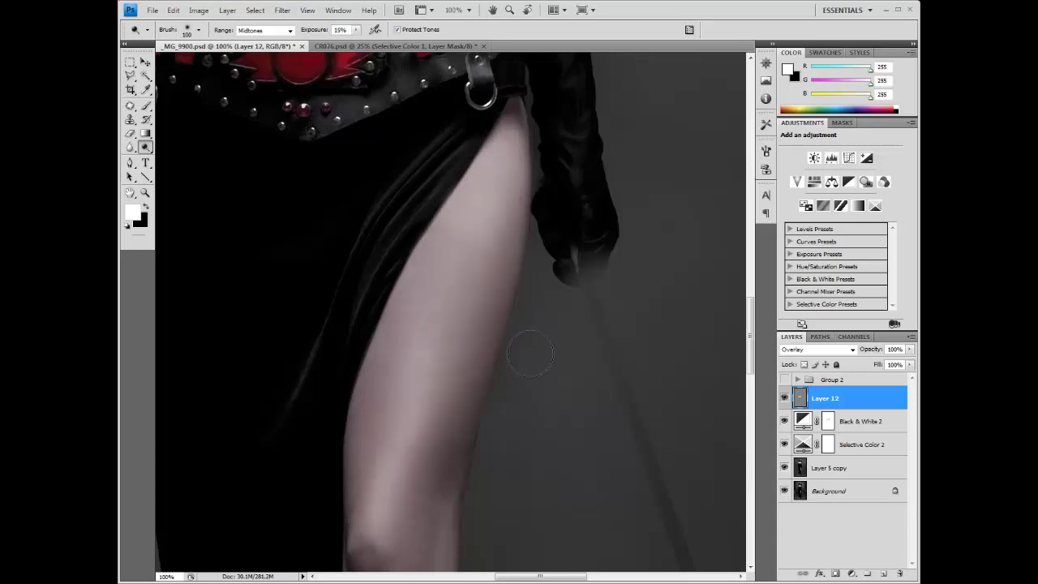
Dodge the neck and collarbone area on the gray Overlay layer with a 60 px brush in the Midtones range.
{"action": "key", "text": "ctrl+minus"}
{"action": "left_click_drag", "start_coordinate": [533, 354], "coordinate": [584, 559]}
{"action": "left_click_drag", "start_coordinate": [454, 381], "coordinate": [580, 544]}
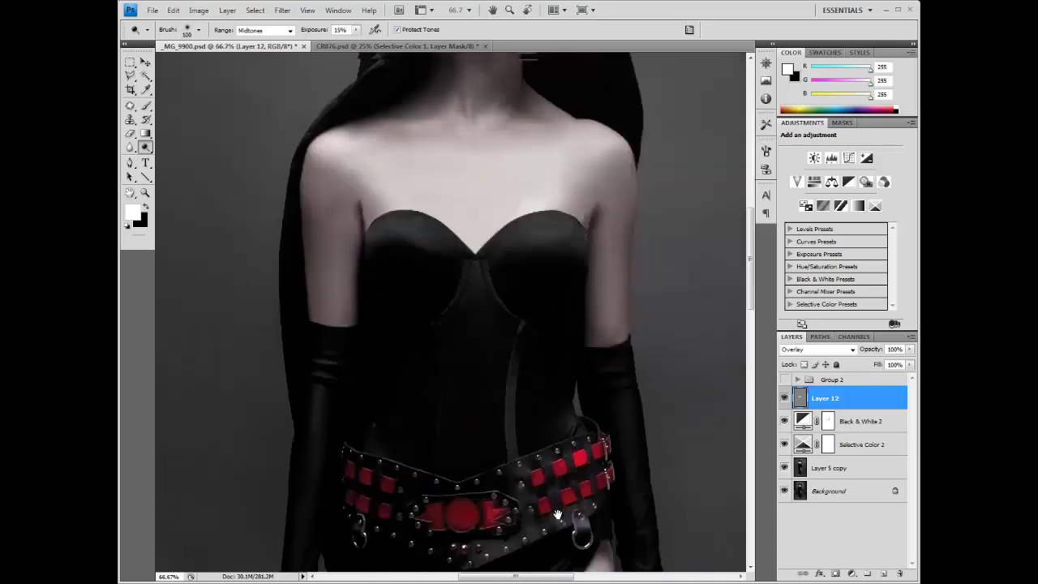
{"action": "mouse_move", "coordinate": [478, 284]}
{"action": "left_mouse_down"}
{"action": "mouse_move", "coordinate": [497, 330]}
{"action": "mouse_move", "coordinate": [433, 498]}
{"action": "left_mouse_up"}
{"action": "key", "text": "ctrl+plus"}
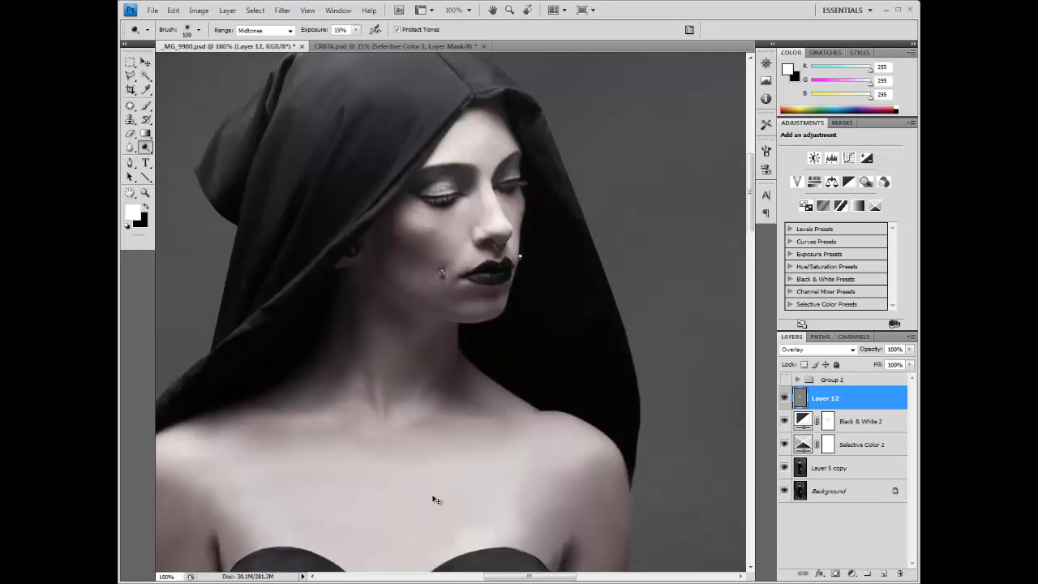
{"action": "key", "text": "ctrl+plus"}
{"action": "key", "text": "bracketleft"}
{"action": "key", "text": "bracketleft"}
{"action": "key", "text": "bracketleft"}
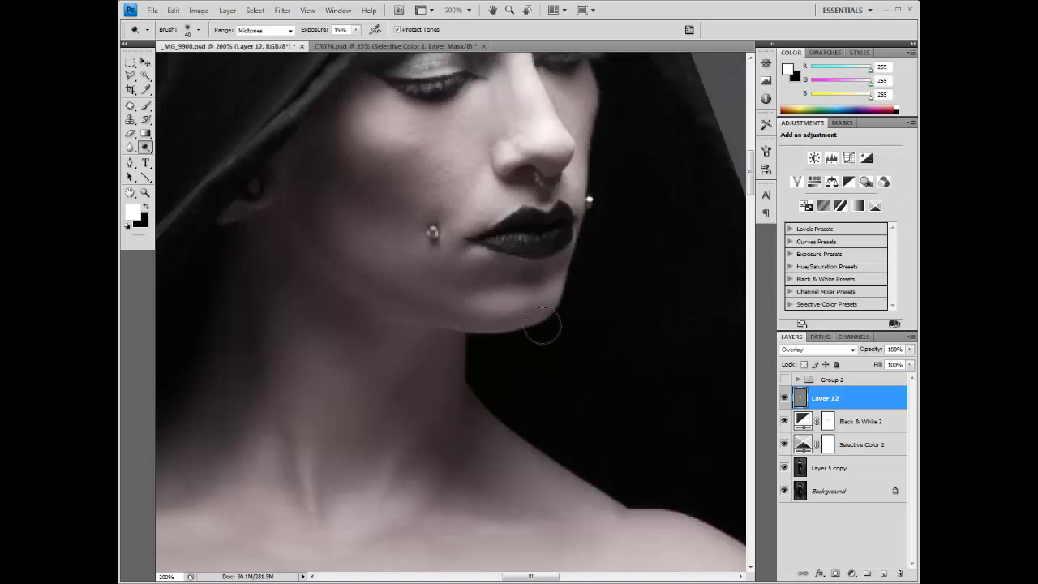
{"action": "key", "text": "ctrl+minus"}
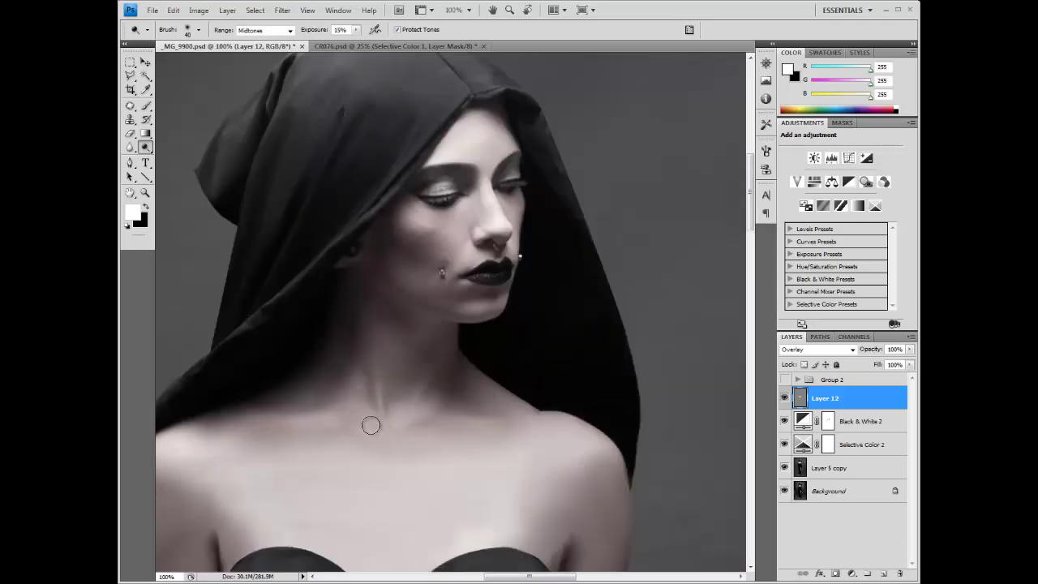
{"action": "key", "text": "bracketright"}
{"action": "mouse_move", "coordinate": [352, 408]}
{"action": "left_mouse_down"}
{"action": "mouse_move", "coordinate": [369, 356]}
{"action": "mouse_move", "coordinate": [368, 301]}
{"action": "mouse_move", "coordinate": [382, 412]}
{"action": "mouse_move", "coordinate": [384, 328]}
{"action": "left_mouse_up"}
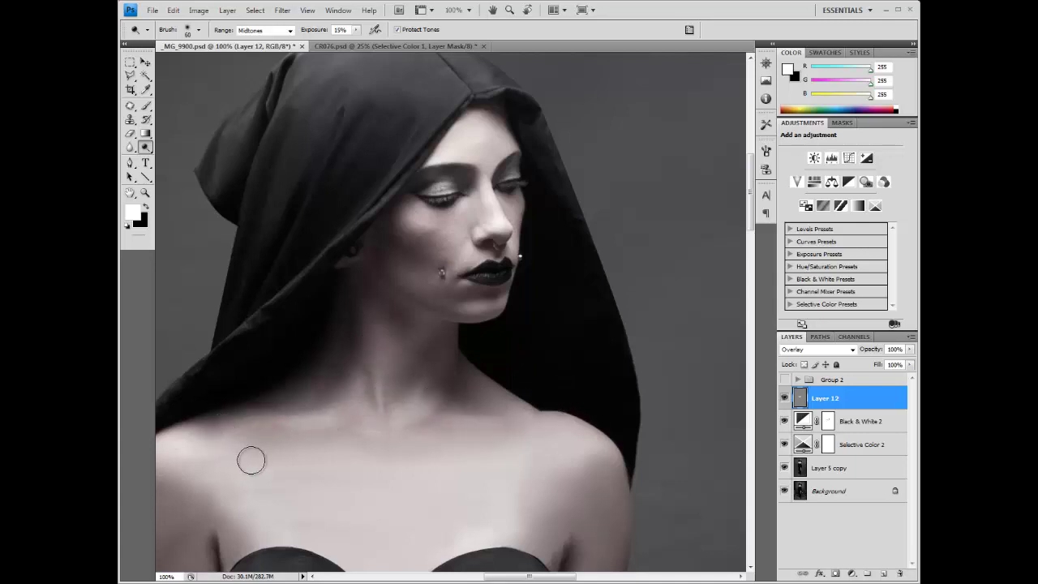
Compare the whole image with and without the dodged gray Overlay layer.
{"action": "key", "text": "ctrl+minus"}
{"action": "key", "text": "ctrl+minus"}
{"action": "key", "text": "ctrl+minus"}
{"action": "key", "text": "ctrl+minus"}
{"action": "key", "text": "ctrl+minus"}
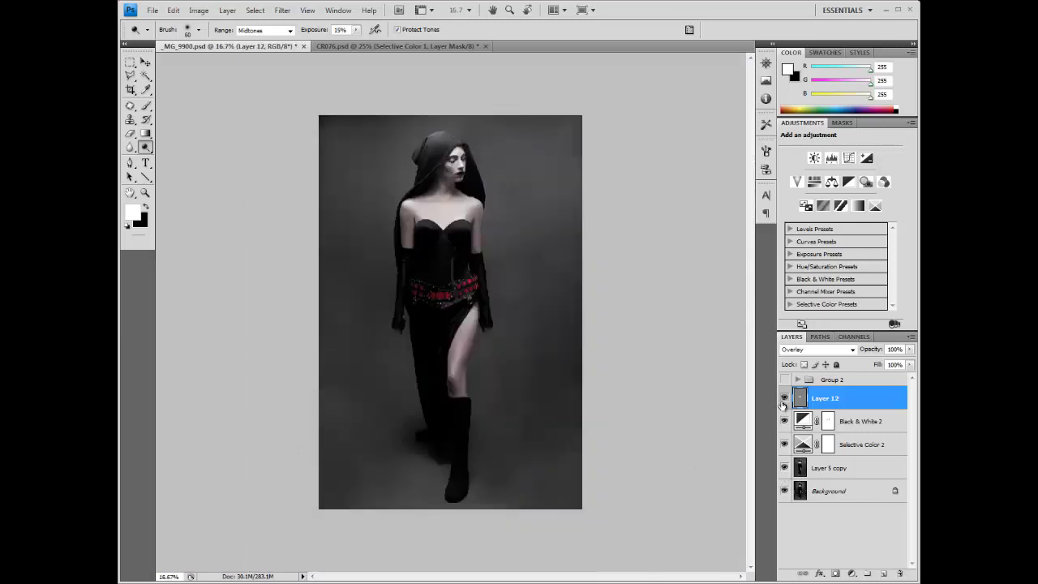
{"action": "left_click", "coordinate": [783, 400]}
{"action": "left_click", "coordinate": [783, 400]}
Create a new layer and set up the Gradient tool with light gray (165, 162, 162) foreground and dark gray (85, 85, 85) background.
{"action": "left_click", "coordinate": [884, 573]}
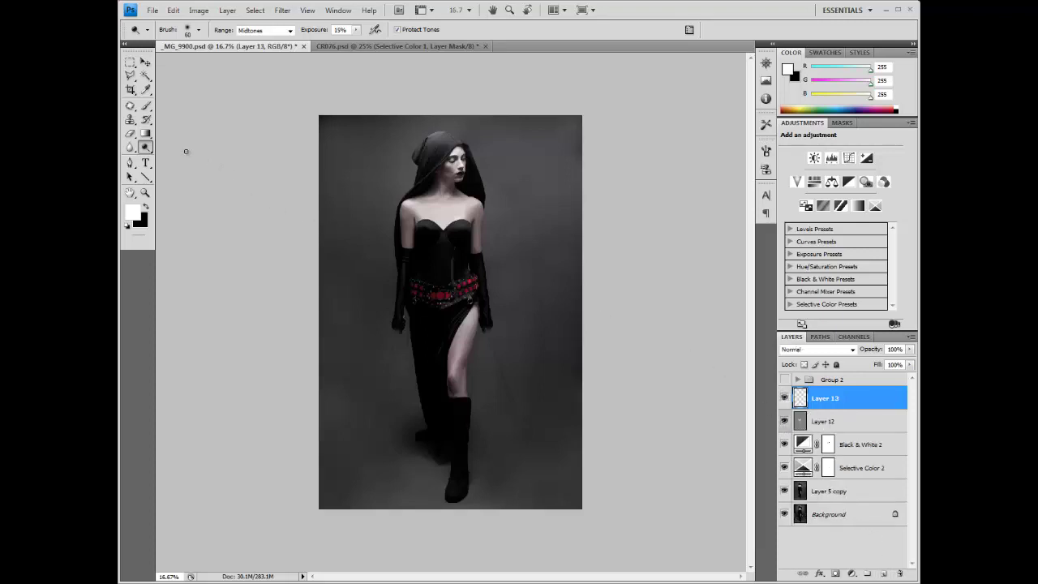
{"action": "left_click", "coordinate": [145, 133]}
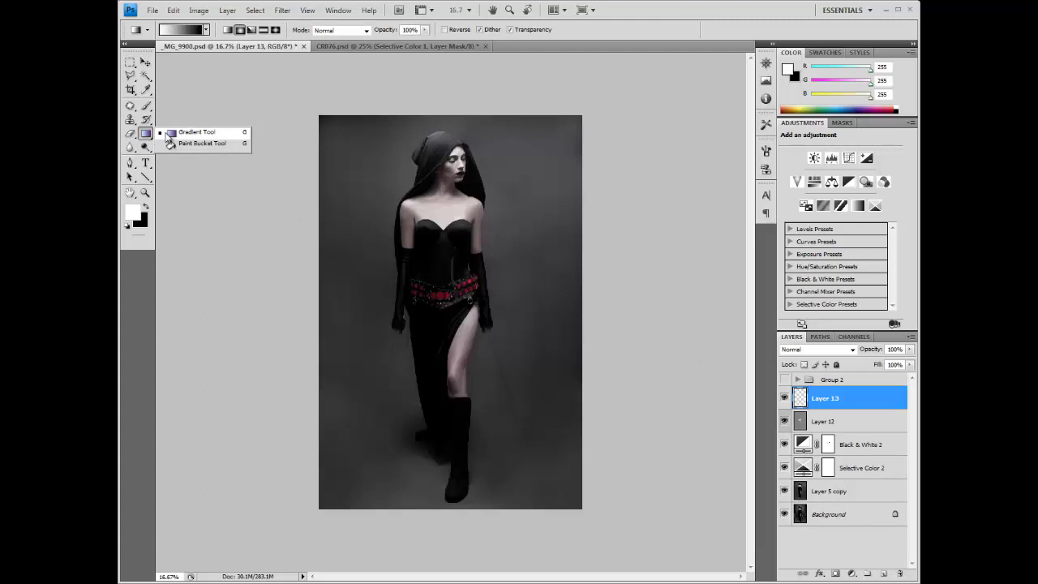
{"action": "left_click", "coordinate": [185, 135]}
{"action": "left_click", "coordinate": [135, 213]}
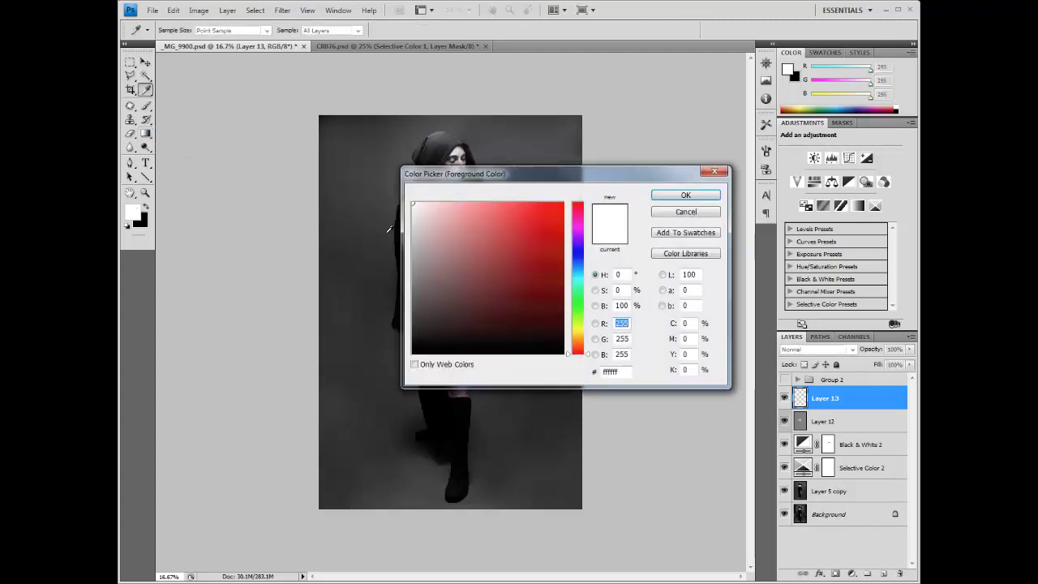
{"action": "left_click", "coordinate": [572, 402]}
{"action": "left_click", "coordinate": [685, 195]}
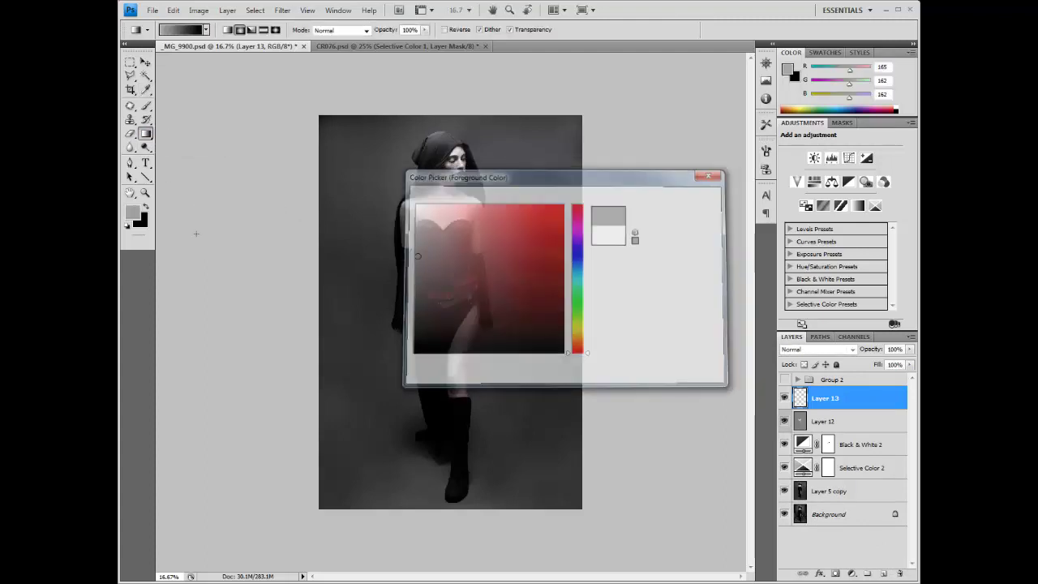
{"action": "left_click", "coordinate": [132, 213]}
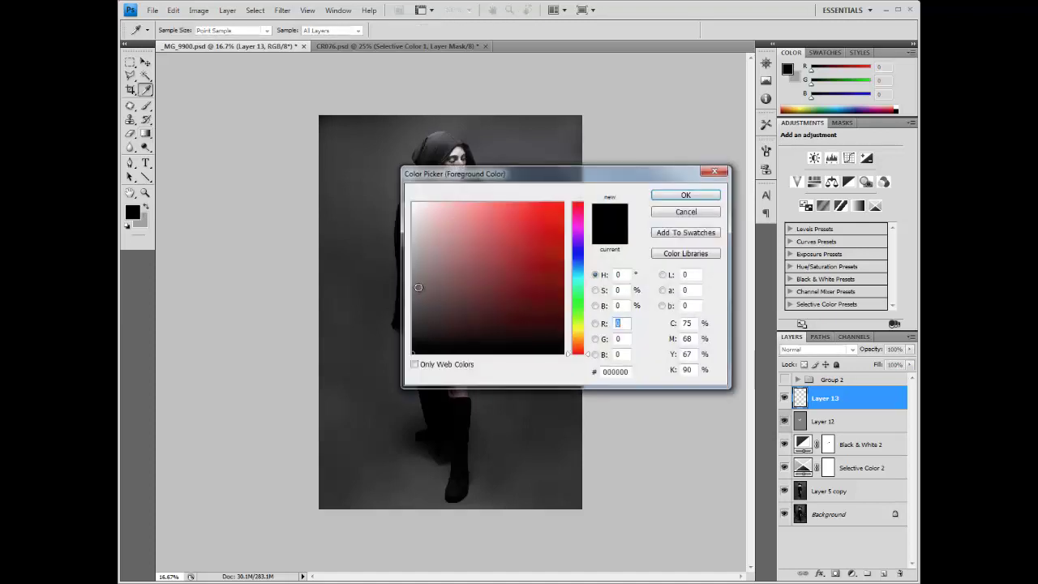
{"action": "left_click", "coordinate": [413, 303]}
{"action": "left_click", "coordinate": [685, 194]}
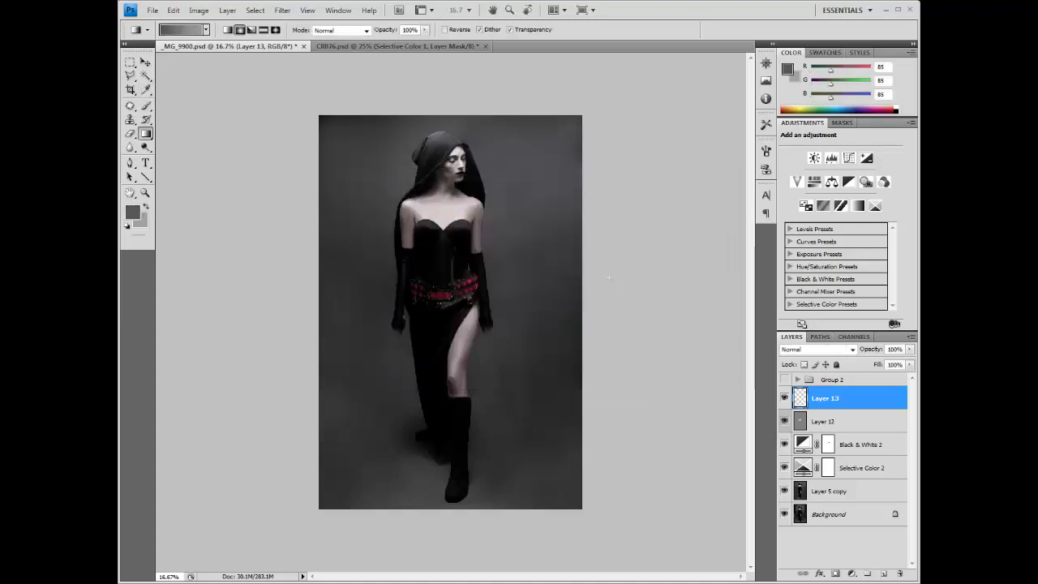
{"action": "left_click", "coordinate": [146, 208]}
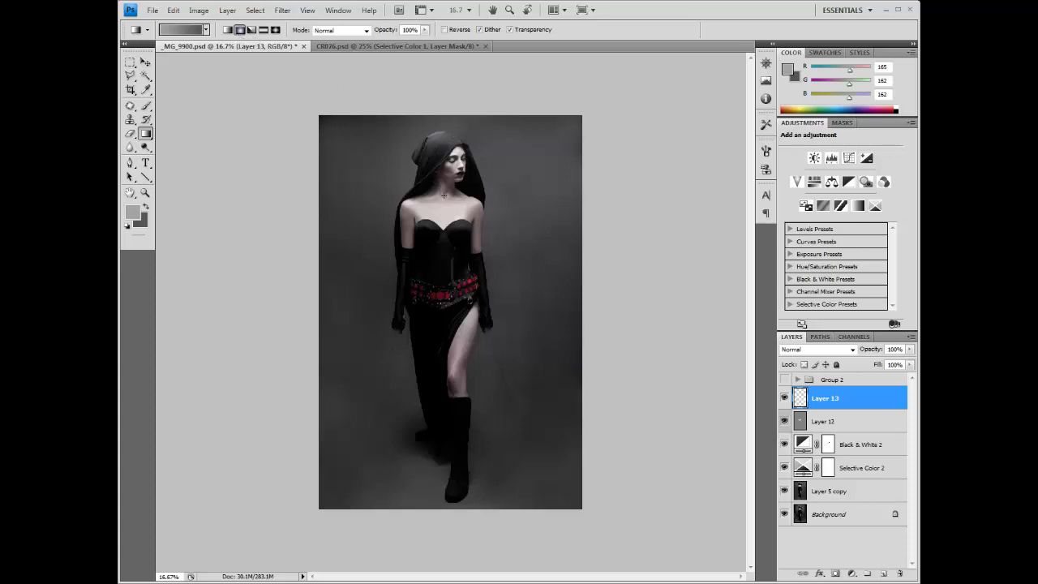
Draw a radial gradient from the model's neck towards the lower-right corner of the photo, and set its layer to Lighten at 11% opacity.
{"action": "left_click_drag", "start_coordinate": [444, 195], "coordinate": [562, 443]}
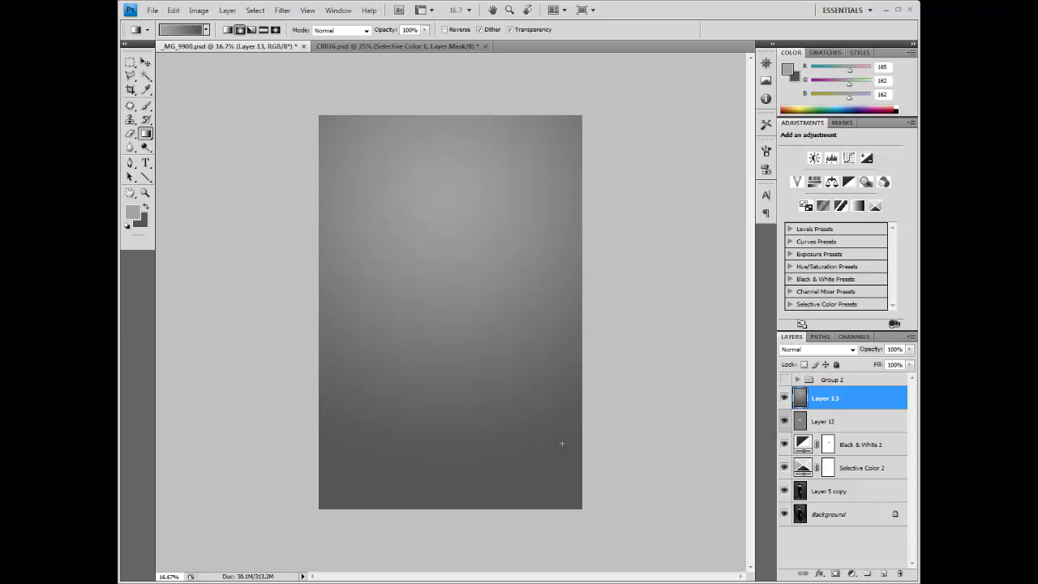
{"action": "left_click", "coordinate": [823, 354]}
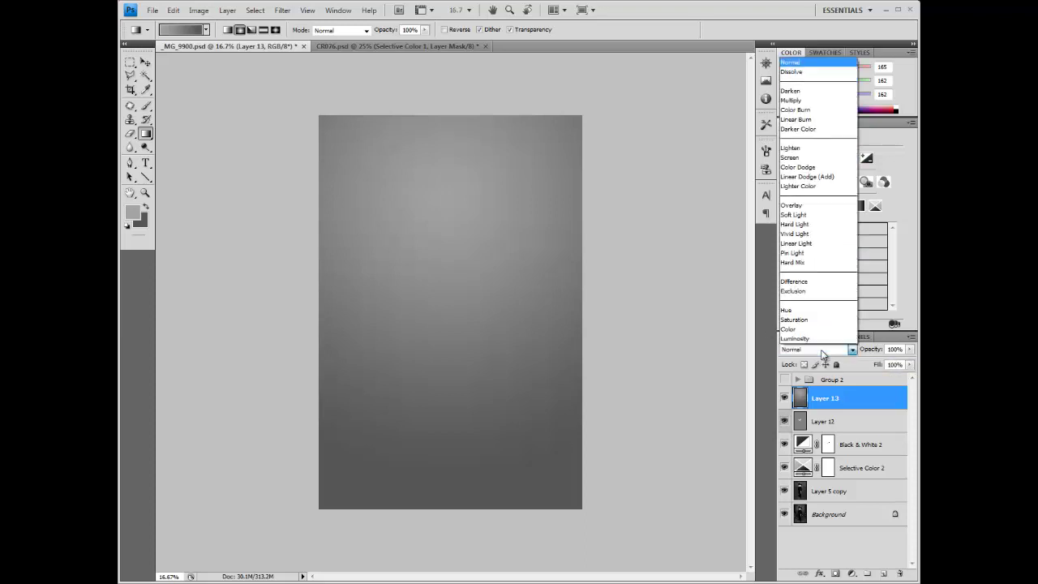
{"action": "left_click", "coordinate": [787, 149]}
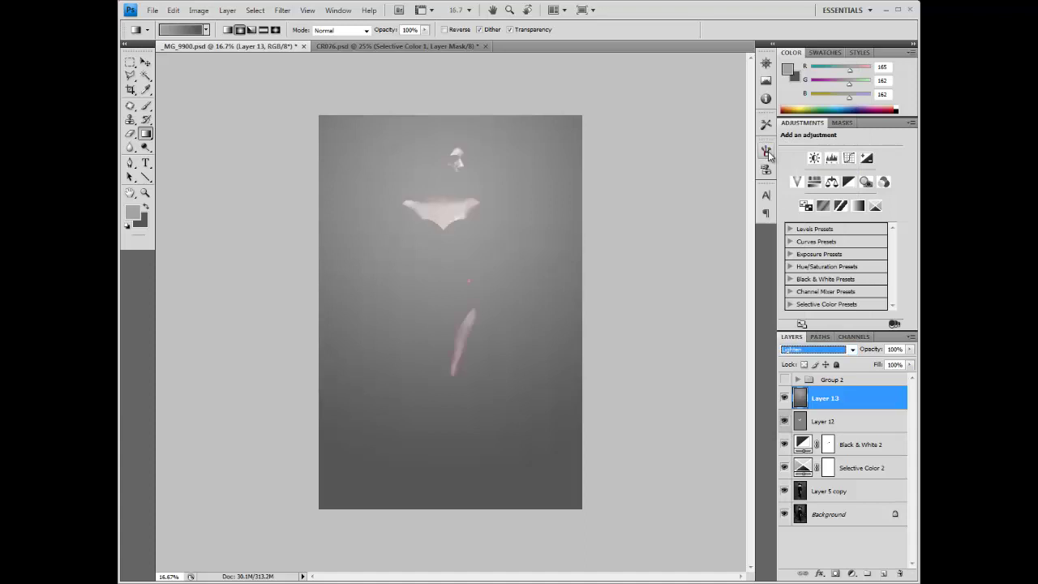
{"action": "left_click", "coordinate": [910, 349]}
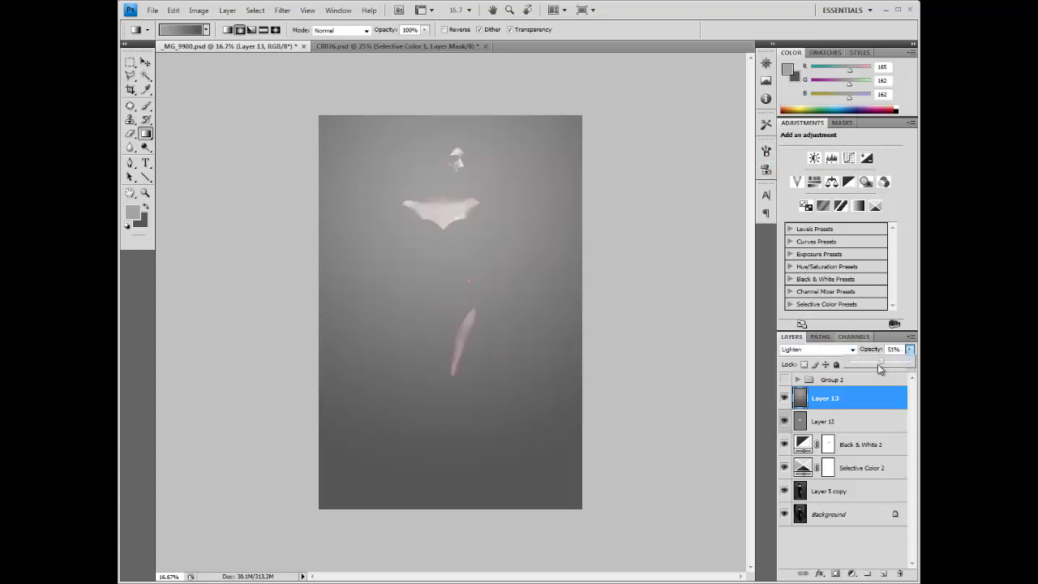
{"action": "left_click_drag", "start_coordinate": [870, 367], "coordinate": [856, 361]}
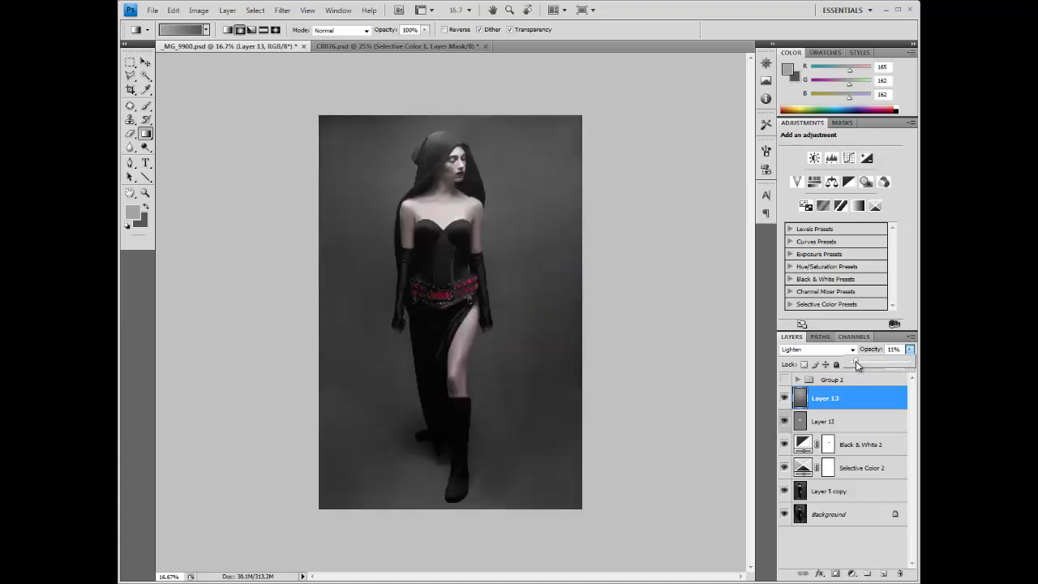
Compare the image with and without the Lighten gradient layer.
{"action": "left_click", "coordinate": [784, 400]}
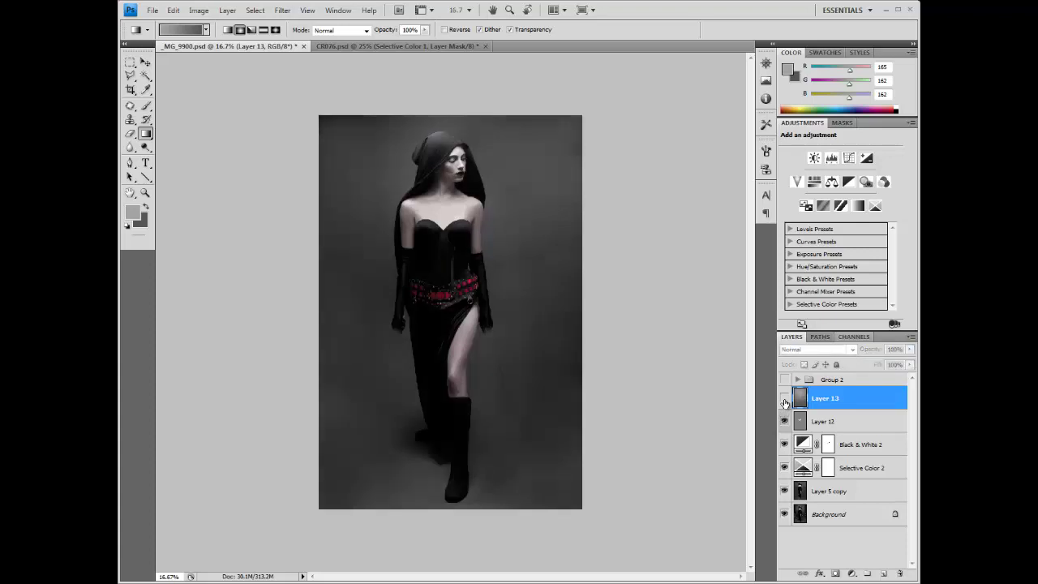
{"action": "left_click", "coordinate": [785, 400]}
{"action": "left_click", "coordinate": [784, 399]}
{"action": "left_click", "coordinate": [784, 399]}
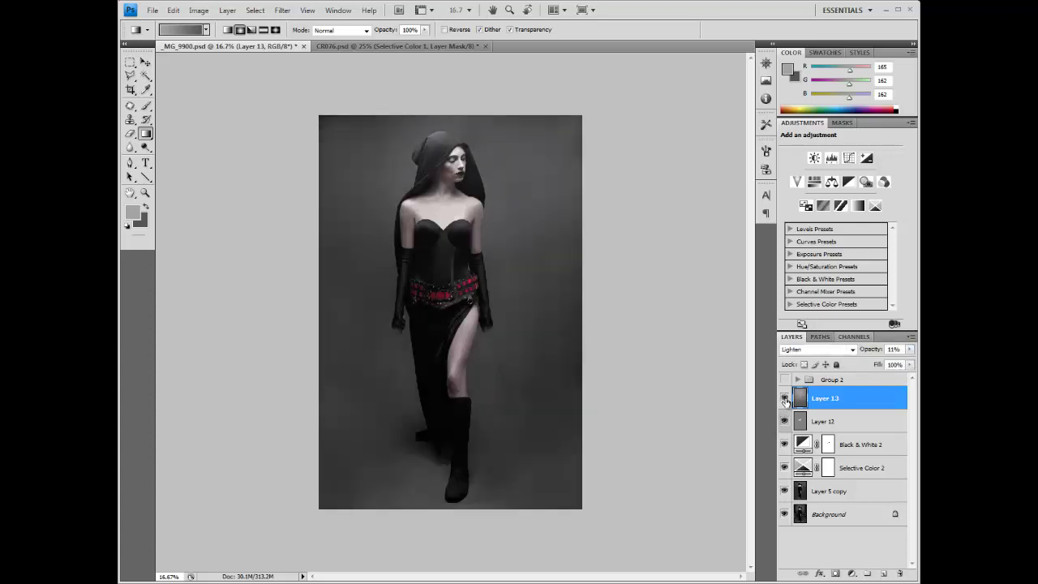
{"action": "left_click", "coordinate": [784, 399]}
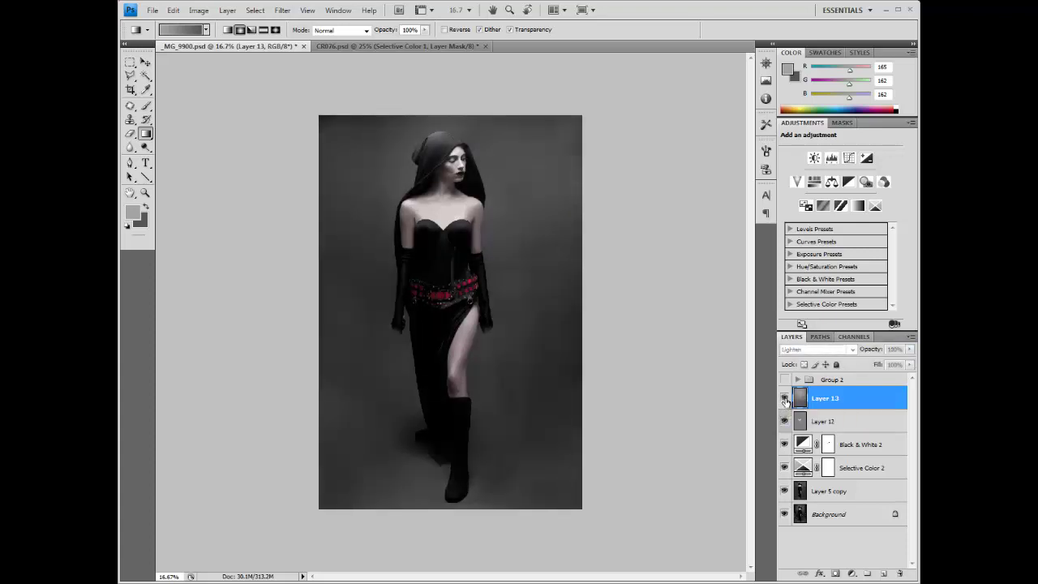
{"action": "left_click", "coordinate": [784, 399]}
Add a layer mask to the gradient layer and paint black over the eyes and lips with a 35 px brush at 100% opacity.
{"action": "key", "text": "ctrl+plus"}
{"action": "key", "text": "ctrl+plus"}
{"action": "key", "text": "ctrl+plus"}
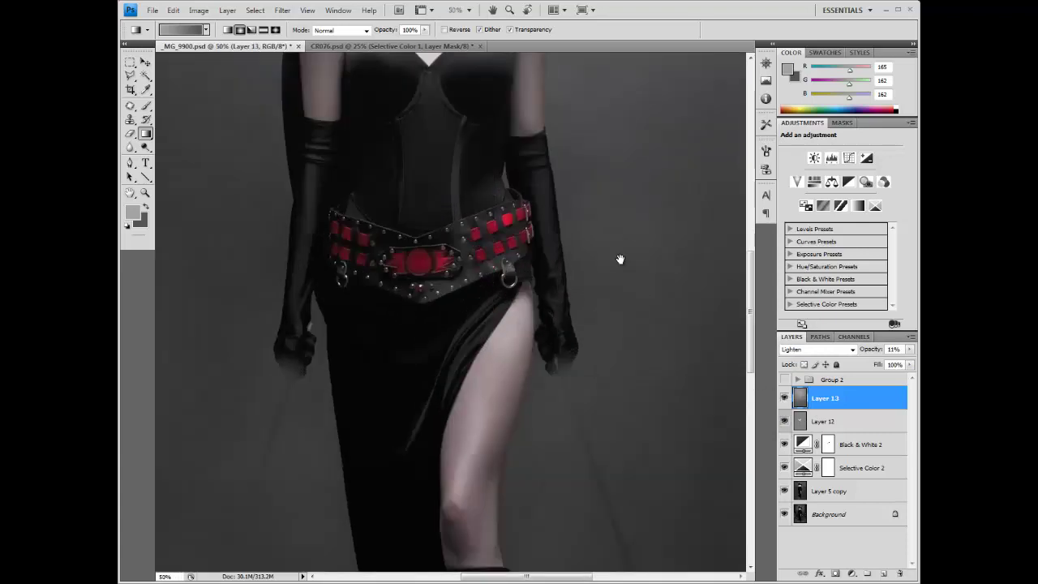
{"action": "left_click_drag", "start_coordinate": [622, 257], "coordinate": [670, 503]}
{"action": "key", "text": "ctrl+plus"}
{"action": "key", "text": "ctrl+plus"}
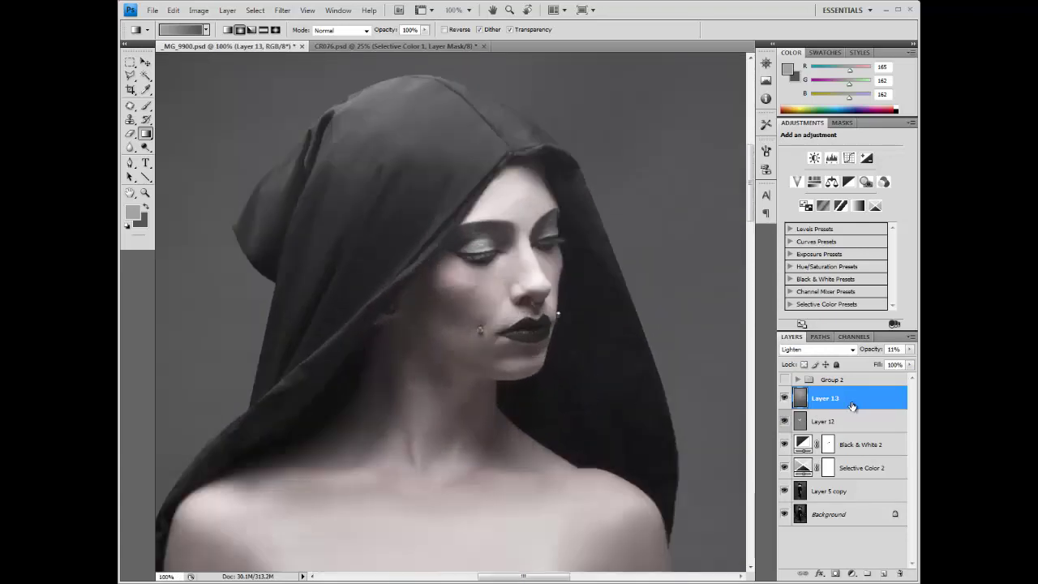
{"action": "left_click_drag", "start_coordinate": [836, 400], "coordinate": [836, 573]}
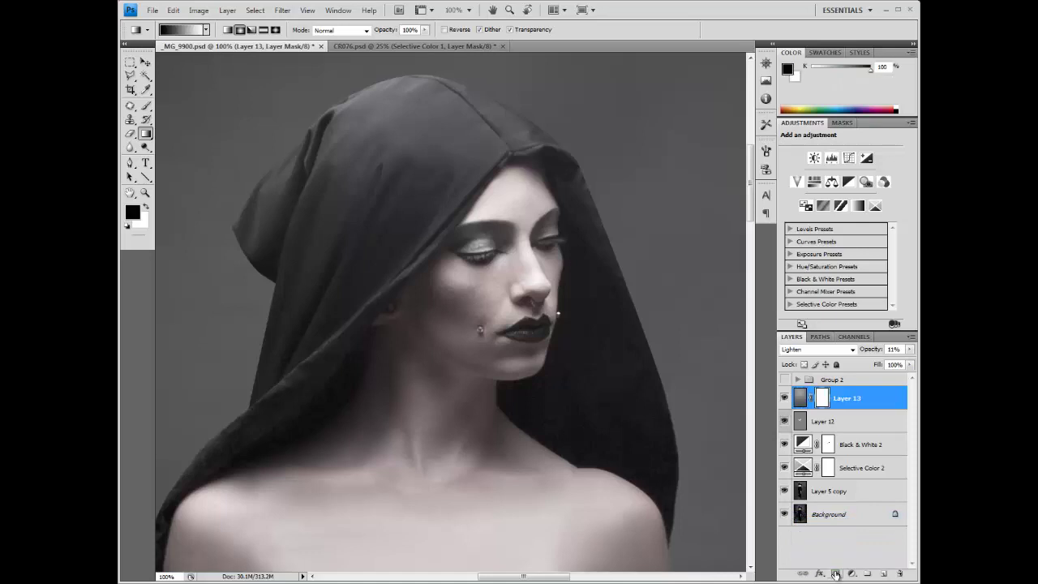
{"action": "left_click", "coordinate": [147, 107]}
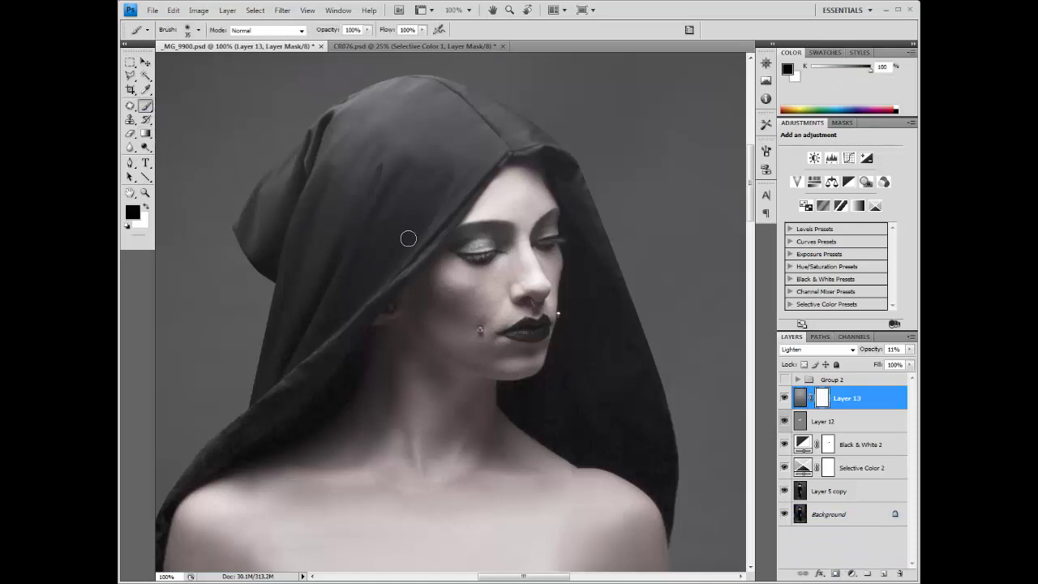
{"action": "mouse_move", "coordinate": [455, 246]}
{"action": "left_mouse_down"}
{"action": "mouse_move", "coordinate": [503, 241]}
{"action": "mouse_move", "coordinate": [491, 257]}
{"action": "mouse_move", "coordinate": [470, 257]}
{"action": "mouse_move", "coordinate": [504, 235]}
{"action": "mouse_move", "coordinate": [483, 228]}
{"action": "mouse_move", "coordinate": [460, 240]}
{"action": "left_mouse_up"}
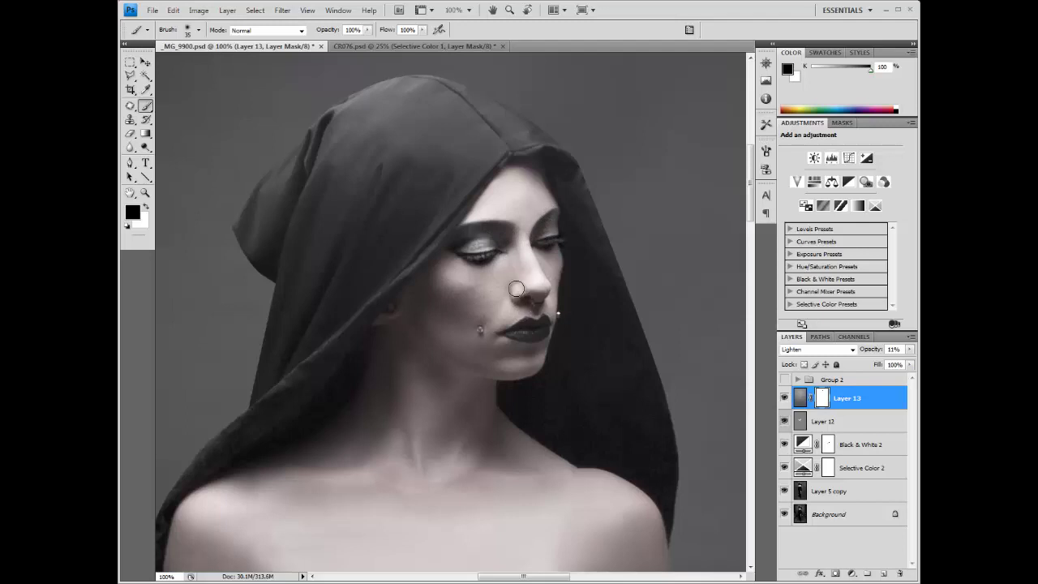
{"action": "left_click_drag", "start_coordinate": [480, 330], "coordinate": [513, 330]}
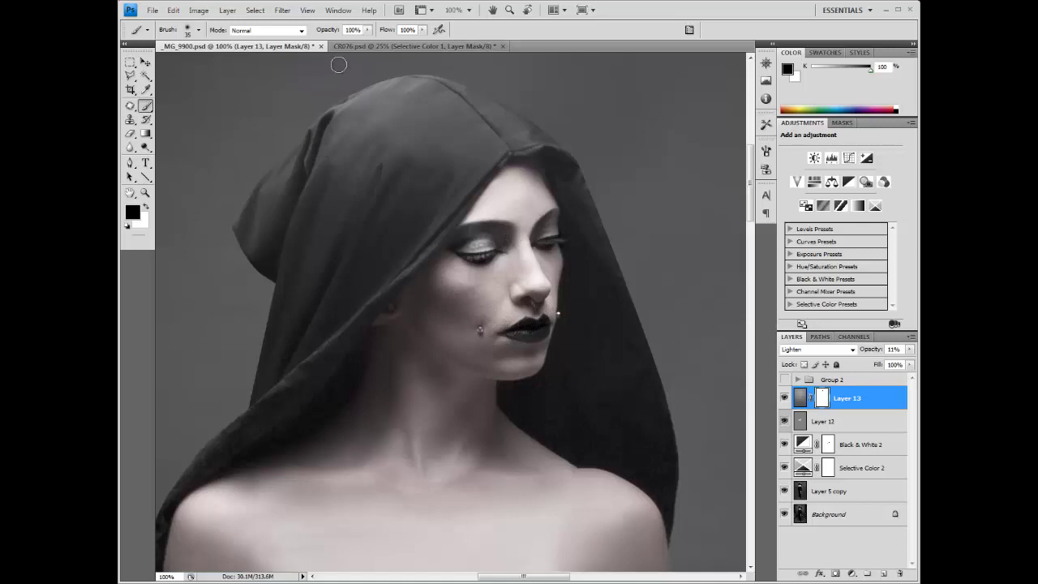
Reduce the brush to 21% opacity, enlarge it to 150 px and partly mask the gradient over the hood, face and neck.
{"action": "left_click", "coordinate": [368, 29]}
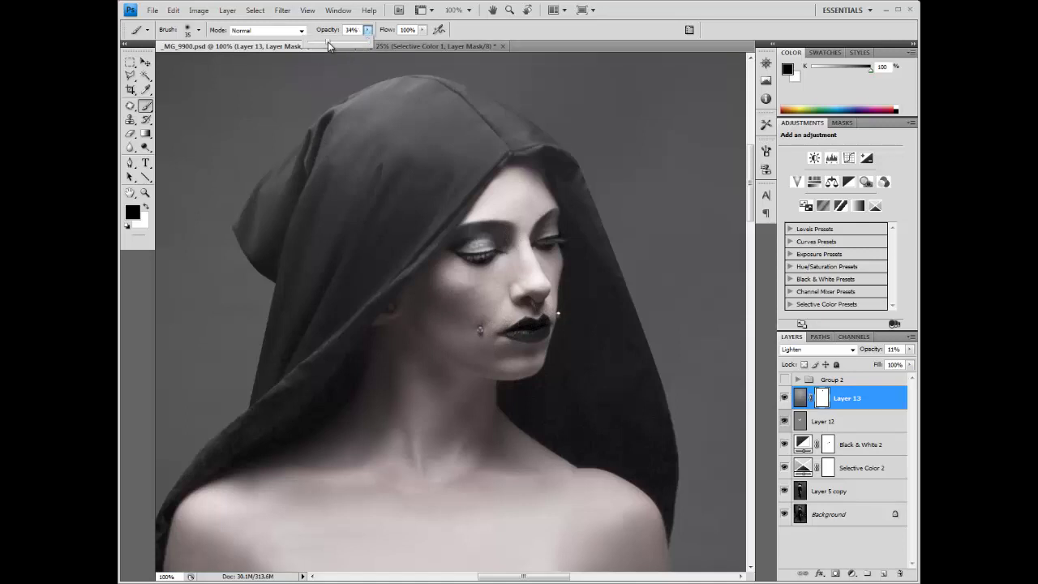
{"action": "left_click", "coordinate": [364, 264]}
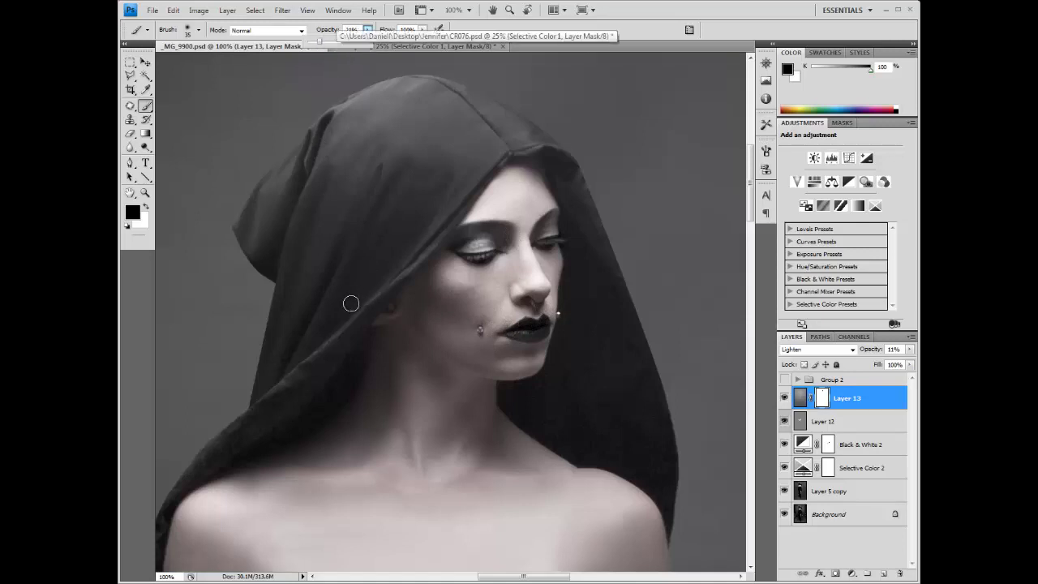
{"action": "key", "text": "bracketright"}
{"action": "key", "text": "bracketright"}
{"action": "key", "text": "bracketright"}
{"action": "key", "text": "bracketright"}
{"action": "key", "text": "bracketright"}
{"action": "key", "text": "bracketright"}
{"action": "key", "text": "bracketright"}
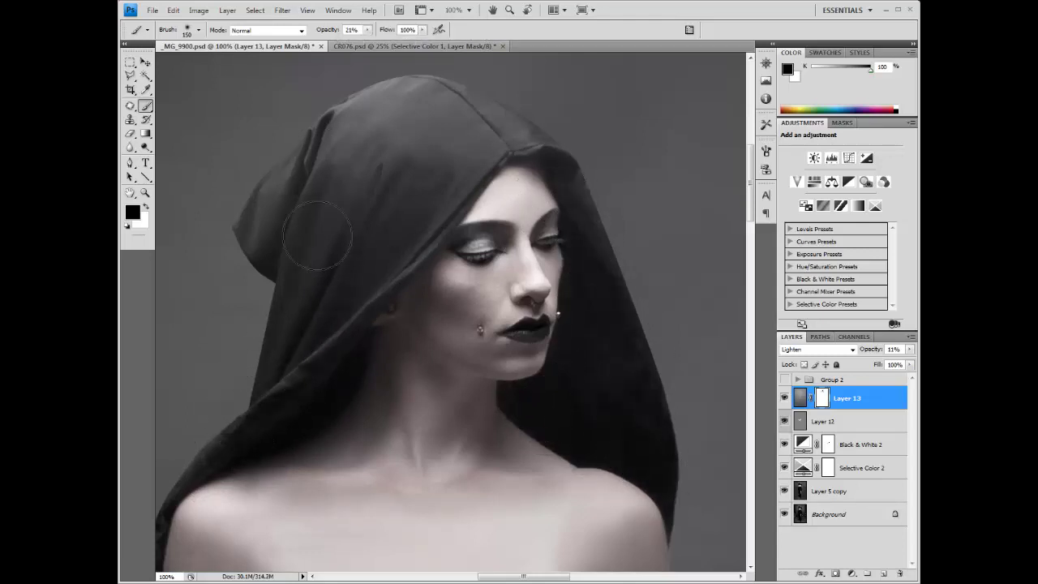
Partly mask the gradient over the corset and belt with a 250 px black brush at 21% opacity.
{"action": "key", "text": "ctrl+minus"}
{"action": "key", "text": "ctrl+minus"}
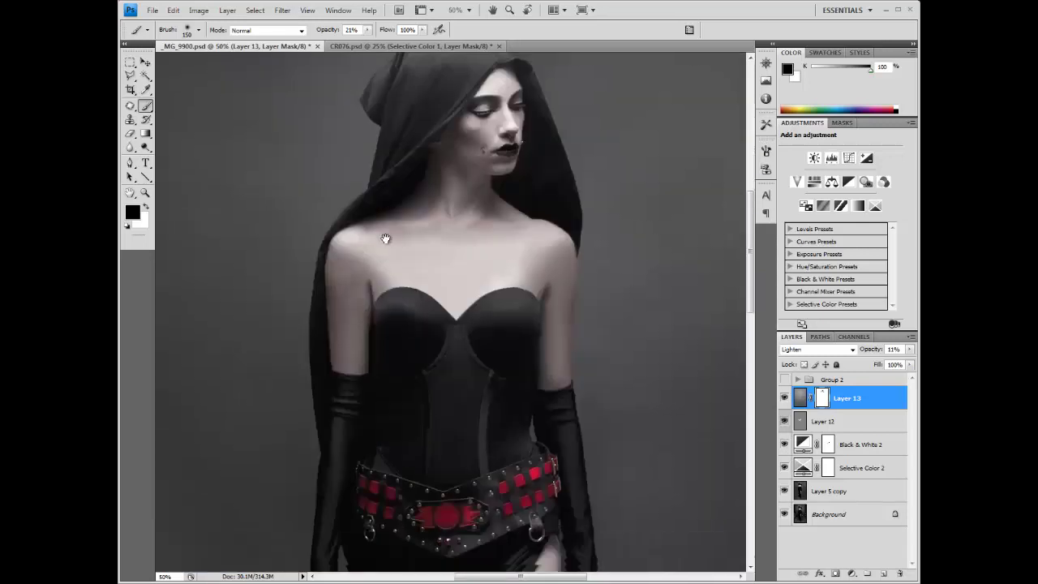
{"action": "scroll", "coordinate": [386, 284], "scroll_direction": "down", "scroll_amount": 3}
{"action": "key", "text": "bracketright"}
{"action": "key", "text": "bracketright"}
{"action": "key", "text": "bracketright"}
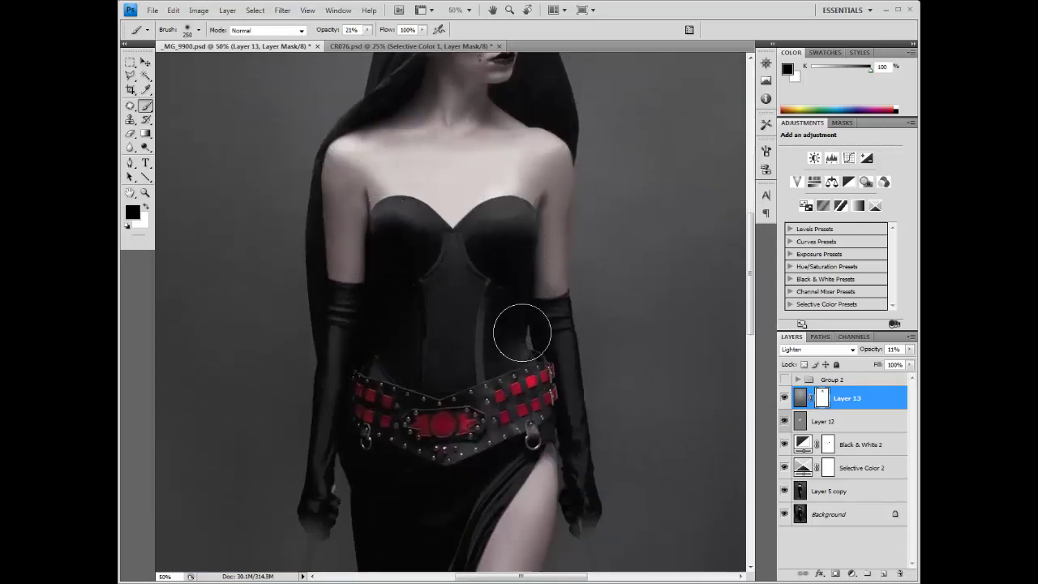
{"action": "mouse_move", "coordinate": [538, 384]}
{"action": "left_mouse_down"}
{"action": "mouse_move", "coordinate": [393, 302]}
{"action": "mouse_move", "coordinate": [384, 243]}
{"action": "mouse_move", "coordinate": [395, 398]}
{"action": "left_mouse_up"}
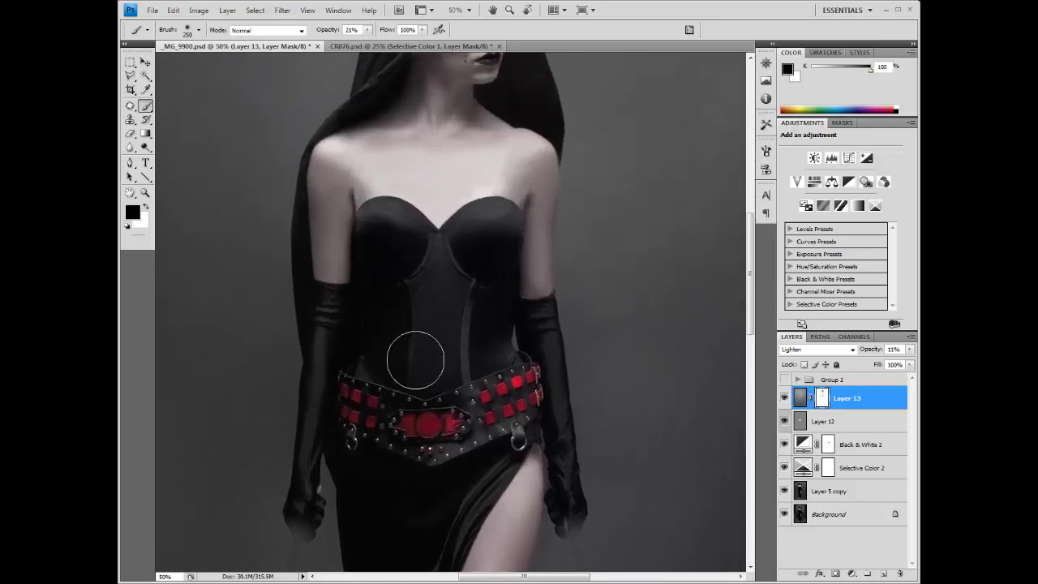
{"action": "mouse_move", "coordinate": [417, 359]}
{"action": "left_mouse_down"}
{"action": "mouse_move", "coordinate": [441, 434]}
{"action": "mouse_move", "coordinate": [413, 471]}
{"action": "mouse_move", "coordinate": [454, 348]}
{"action": "left_mouse_up"}
Add a new layer and fill it with a light-to-dark gray radial gradient centred near the model's neck, using foreground colour a5a2a2.
{"action": "key", "text": "ctrl+minus"}
{"action": "key", "text": "ctrl+minus"}
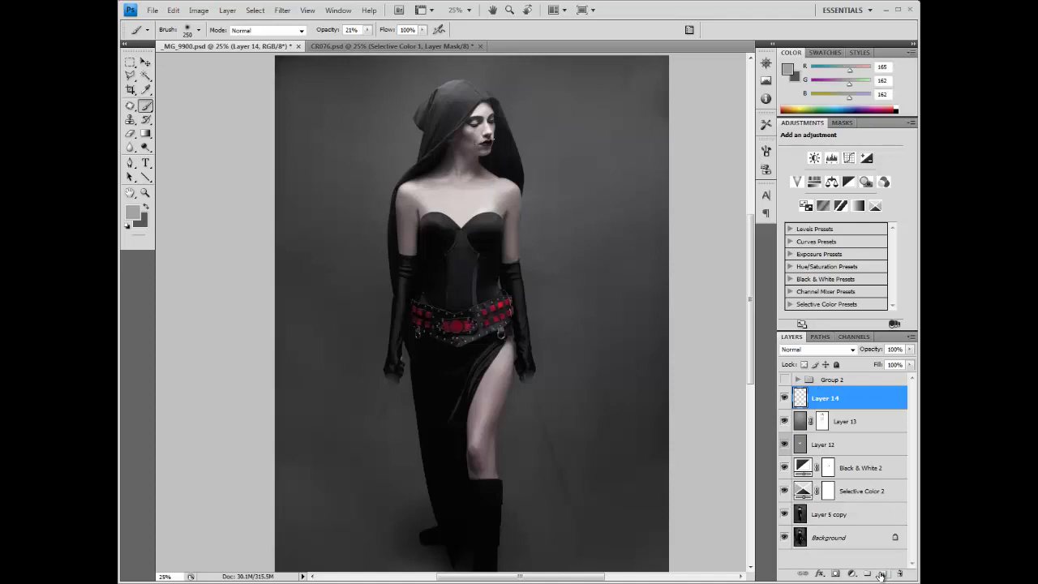
{"action": "left_click", "coordinate": [146, 134]}
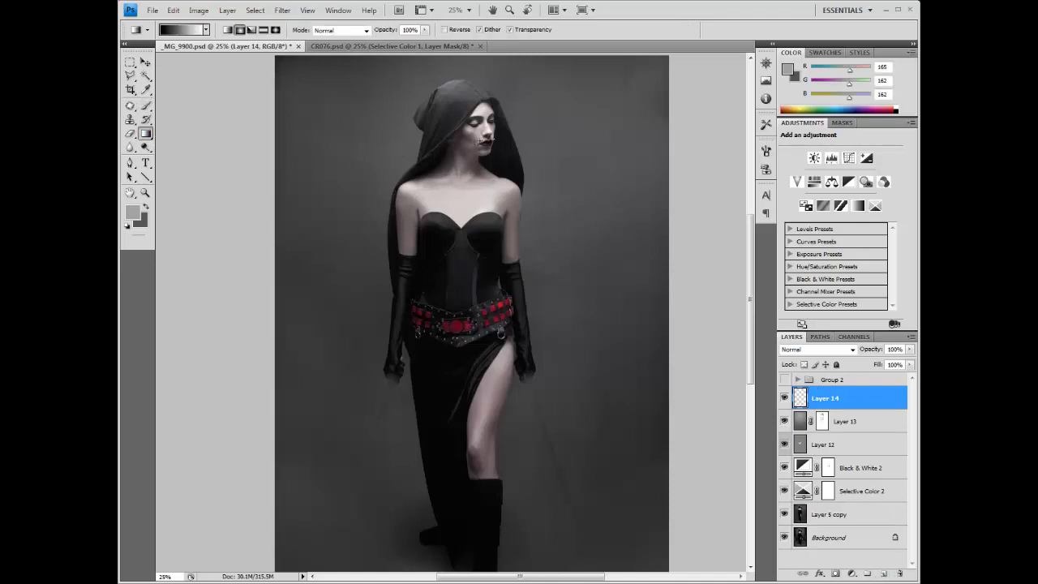
{"action": "left_click", "coordinate": [131, 215]}
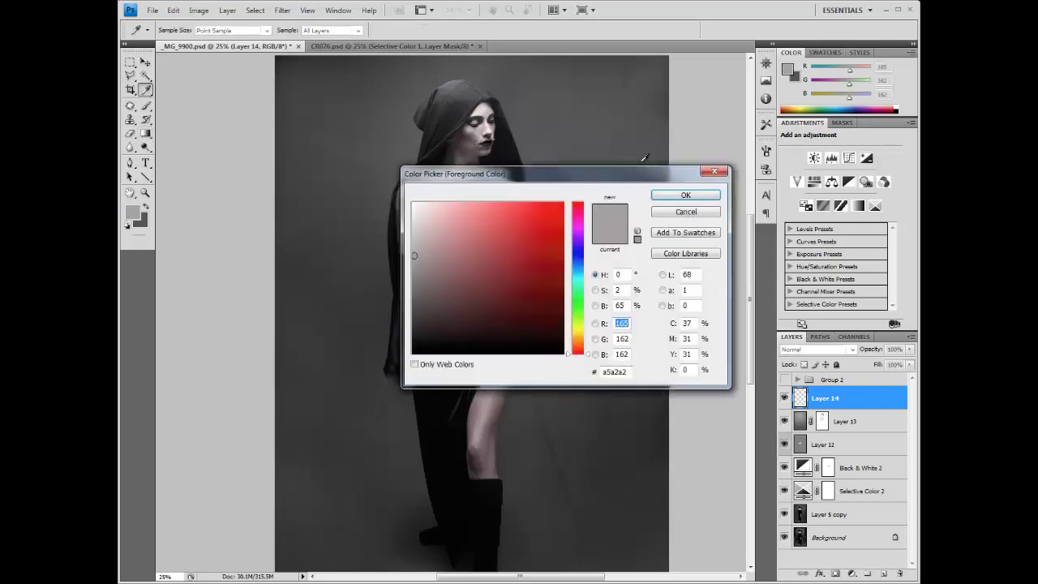
{"action": "left_click", "coordinate": [690, 196]}
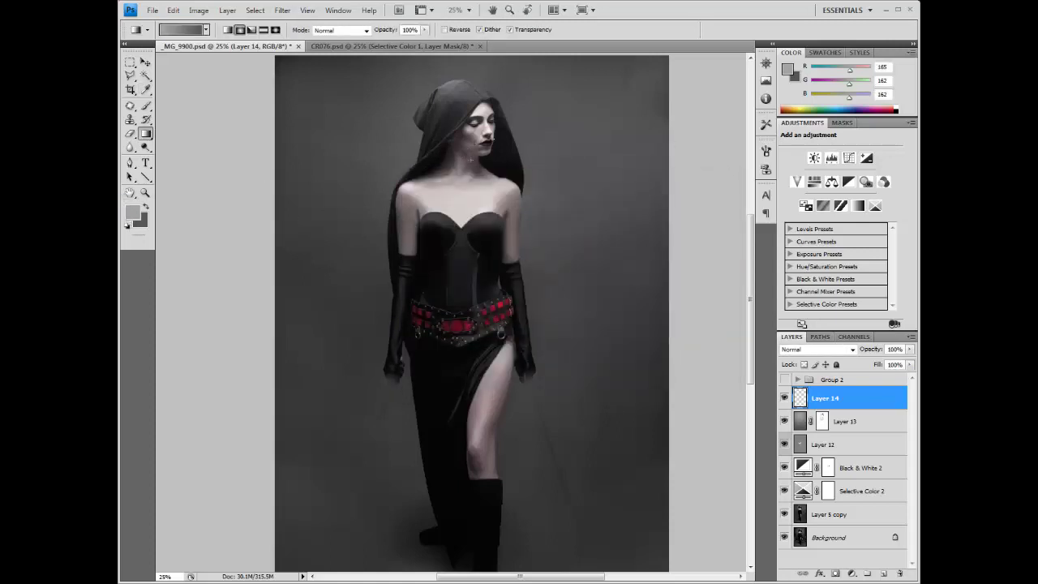
{"action": "left_click_drag", "start_coordinate": [467, 148], "coordinate": [574, 379]}
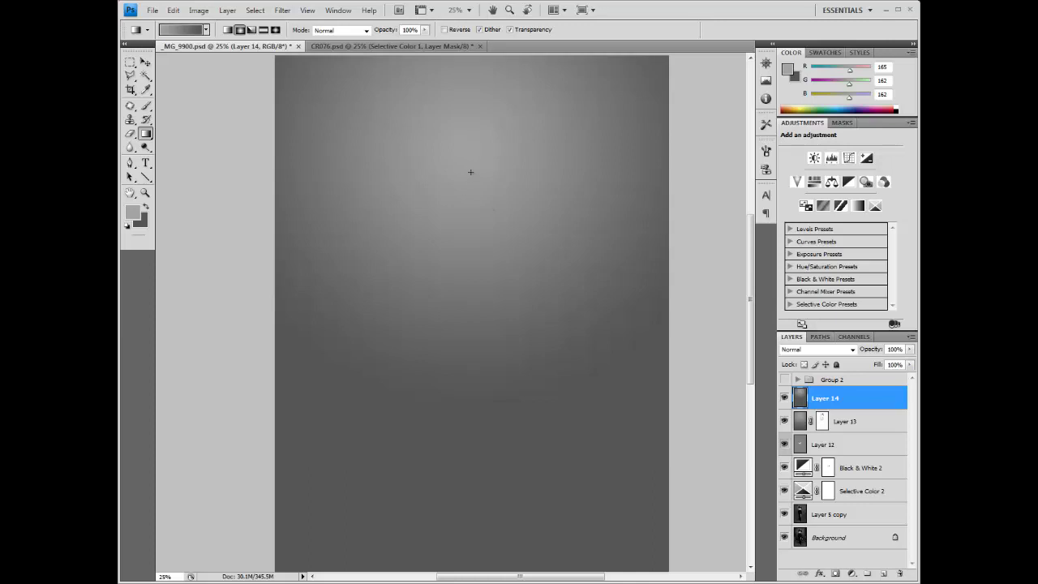
{"action": "left_click_drag", "start_coordinate": [464, 166], "coordinate": [548, 336]}
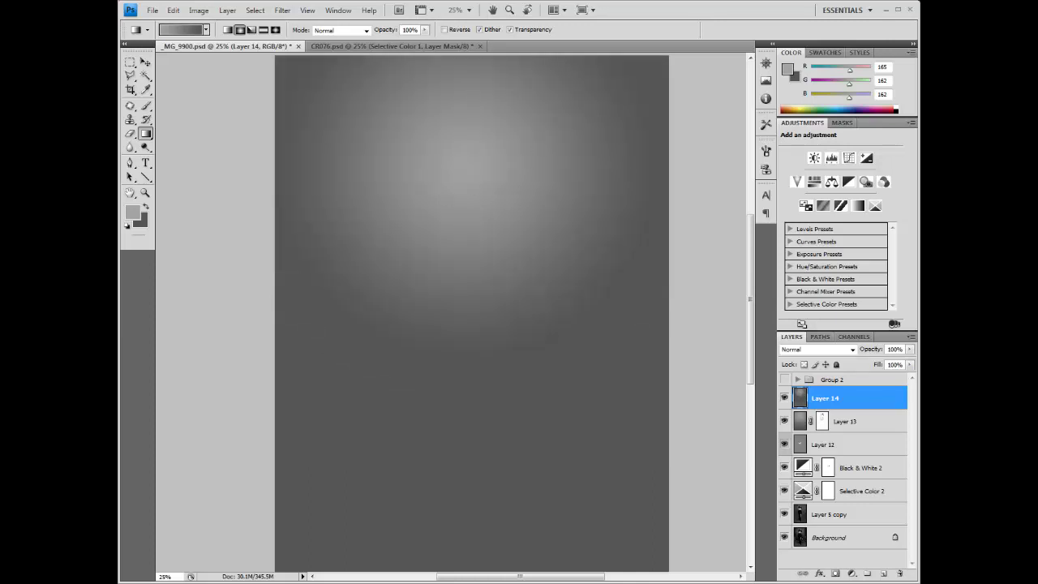
Set the new gradient layer's blend mode to Lighten and its opacity to 25%.
{"action": "left_click", "coordinate": [846, 351]}
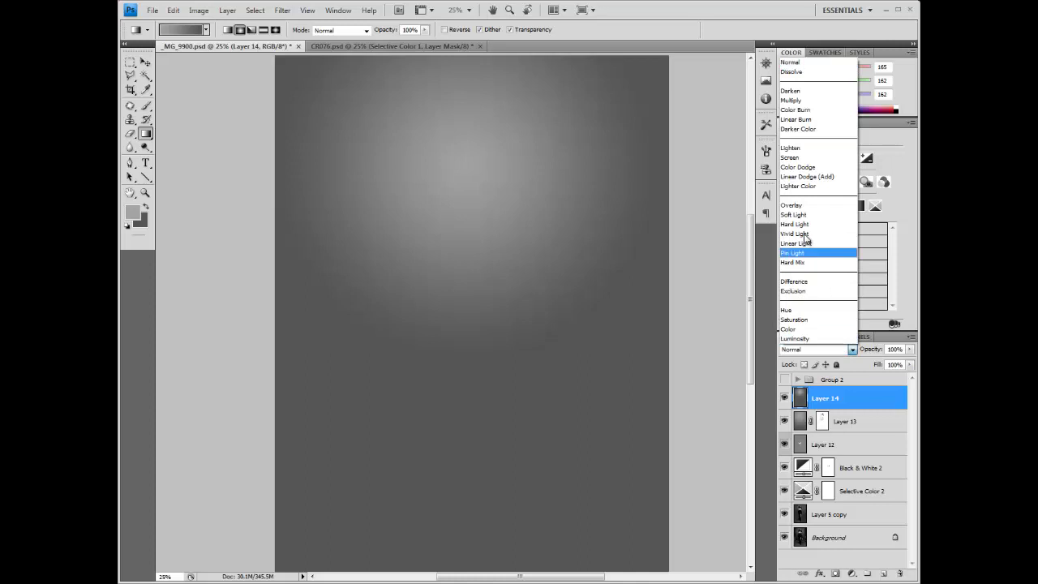
{"action": "left_click", "coordinate": [811, 143]}
{"action": "left_click", "coordinate": [911, 350]}
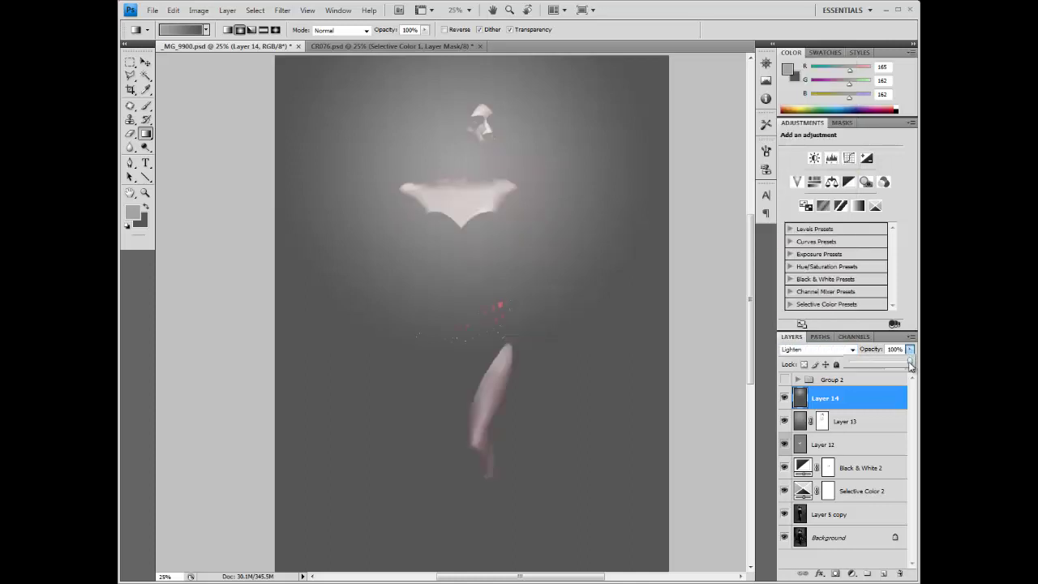
{"action": "left_click_drag", "start_coordinate": [911, 364], "coordinate": [866, 371]}
Compare the image with and without the 25% Lighten gradient layer.
{"action": "left_click", "coordinate": [786, 398]}
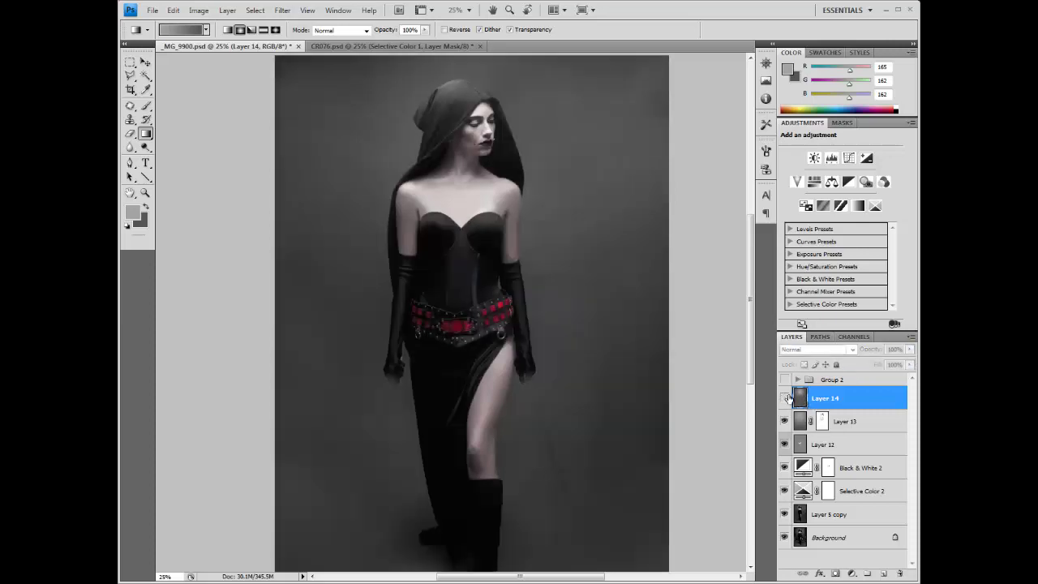
{"action": "left_click", "coordinate": [785, 398]}
{"action": "left_click", "coordinate": [785, 398]}
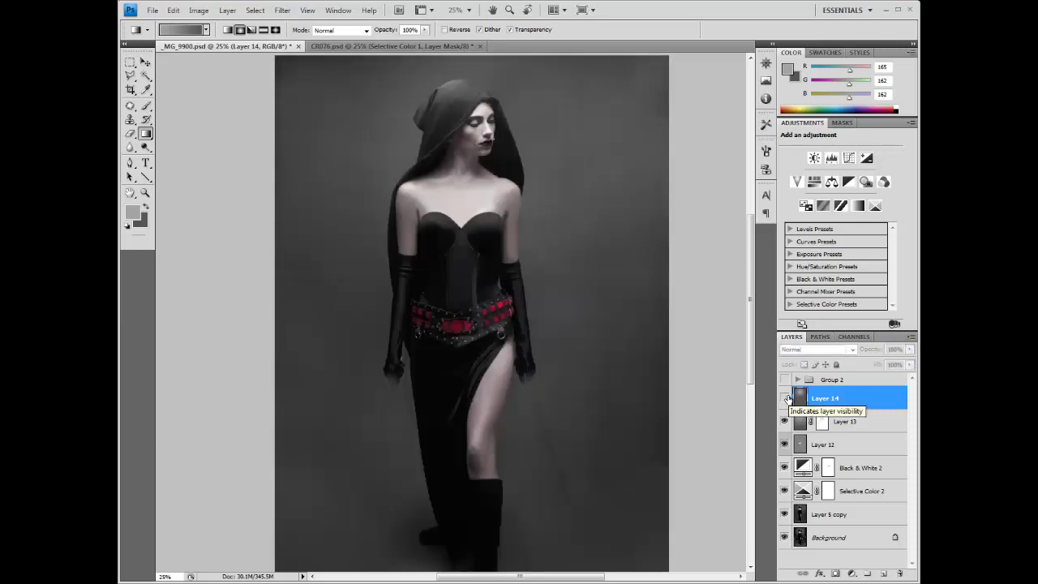
{"action": "left_click", "coordinate": [785, 398]}
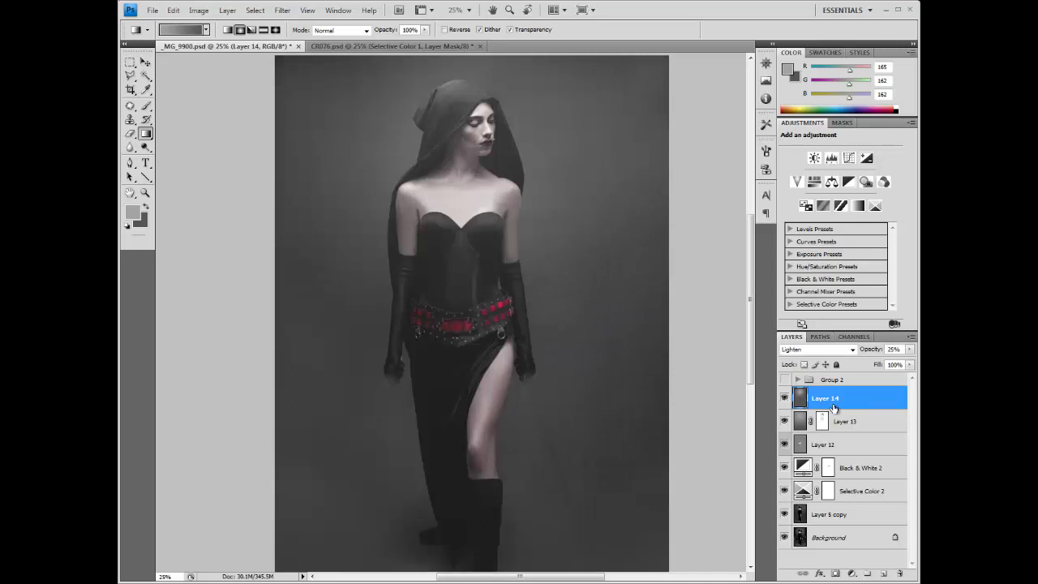
Add a layer mask to the 25% gradient layer and partly mask the belt, corset and gloves with a 250 px black brush at 21% opacity.
{"action": "left_click_drag", "start_coordinate": [825, 408], "coordinate": [834, 574]}
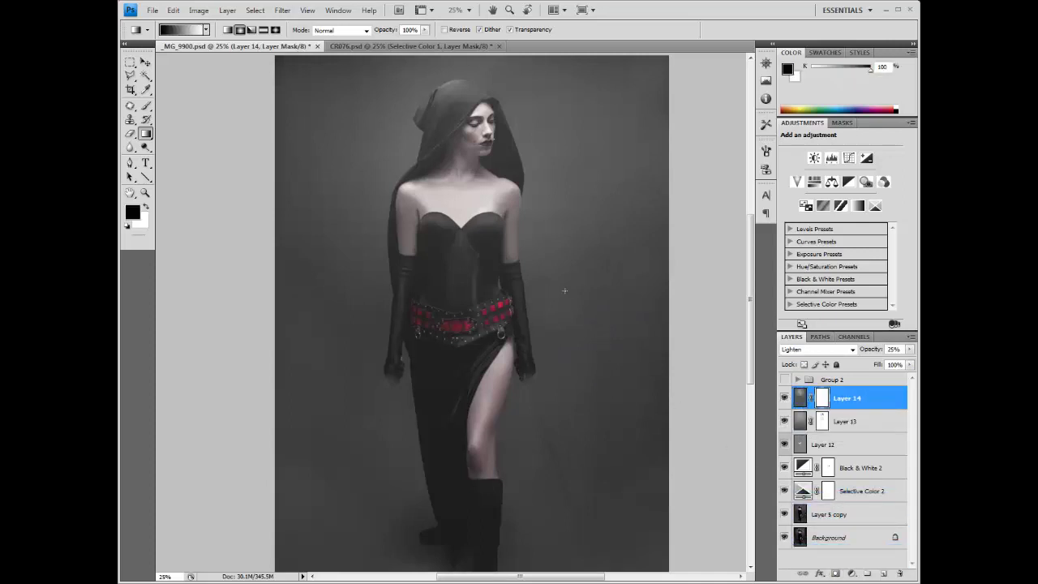
{"action": "key", "text": "ctrl+plus"}
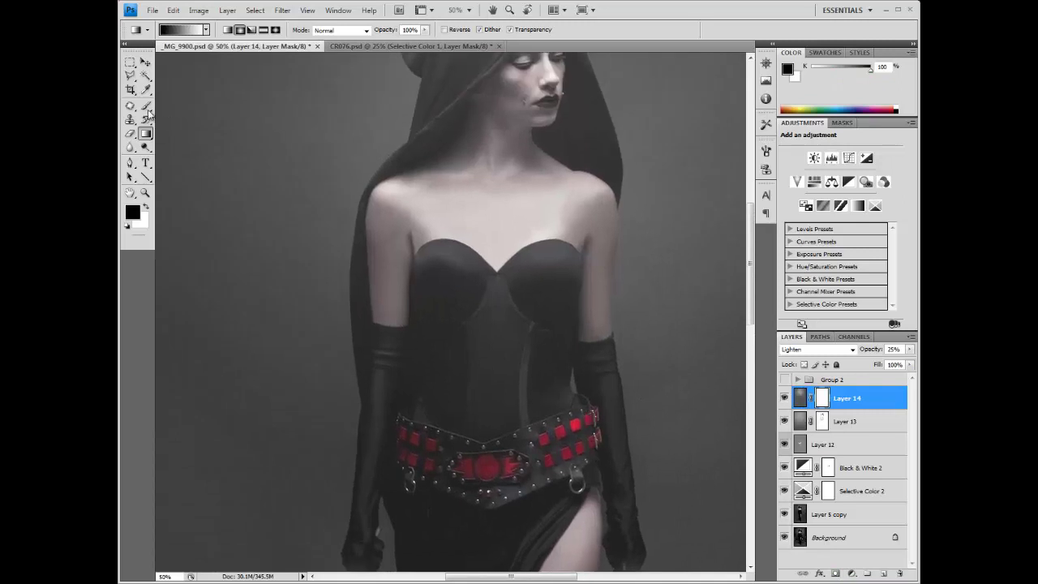
{"action": "left_click", "coordinate": [147, 108]}
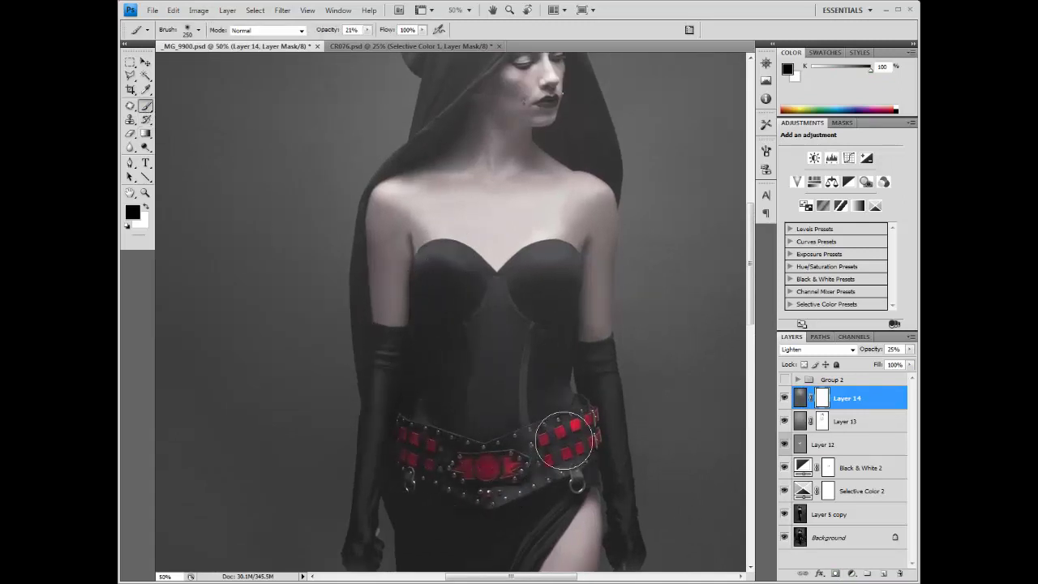
{"action": "mouse_move", "coordinate": [566, 440]}
{"action": "left_mouse_down"}
{"action": "mouse_move", "coordinate": [546, 294]}
{"action": "mouse_move", "coordinate": [582, 435]}
{"action": "mouse_move", "coordinate": [580, 377]}
{"action": "mouse_move", "coordinate": [578, 438]}
{"action": "mouse_move", "coordinate": [549, 361]}
{"action": "left_mouse_up"}
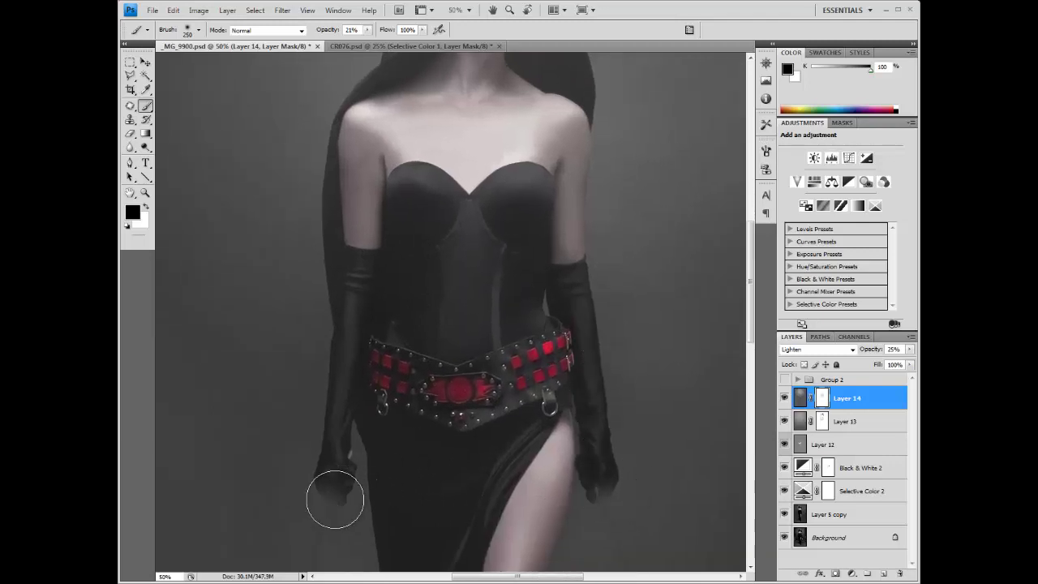
{"action": "mouse_move", "coordinate": [335, 499]}
{"action": "left_mouse_down"}
{"action": "mouse_move", "coordinate": [343, 365]}
{"action": "mouse_move", "coordinate": [324, 472]}
{"action": "mouse_move", "coordinate": [481, 471]}
{"action": "mouse_move", "coordinate": [582, 455]}
{"action": "mouse_move", "coordinate": [598, 478]}
{"action": "left_mouse_up"}
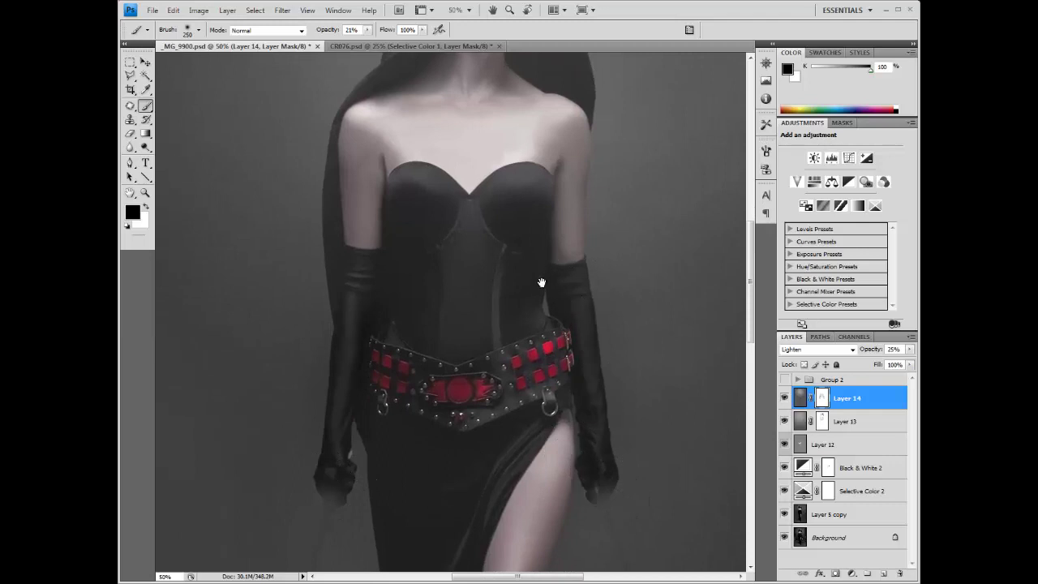
Partly mask the 25% Lighten gradient over the face and the hood's inner shadow with the 21% opacity black brush.
{"action": "left_click_drag", "start_coordinate": [542, 283], "coordinate": [507, 491]}
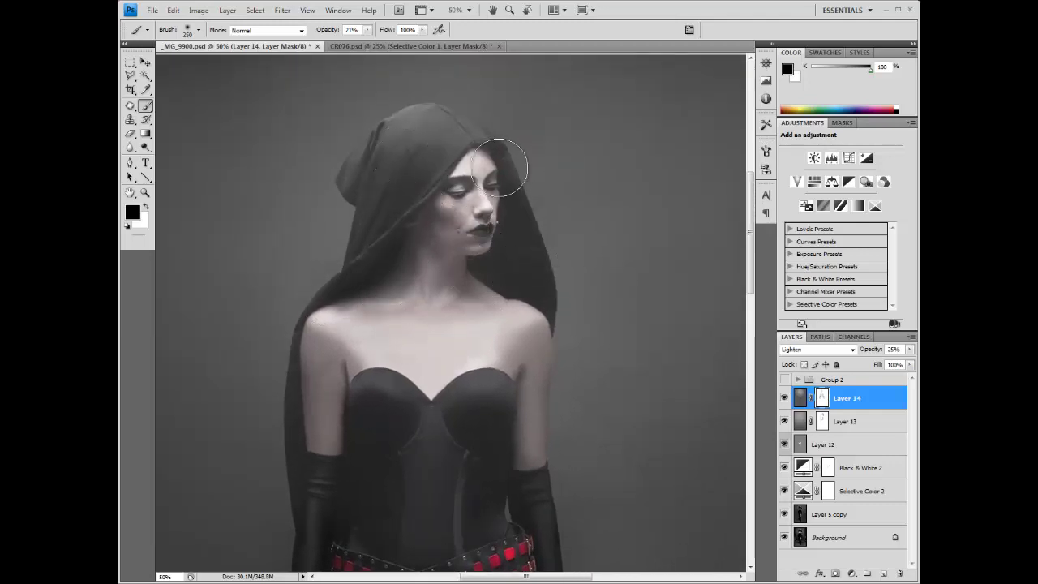
{"action": "mouse_move", "coordinate": [499, 168]}
{"action": "left_mouse_down"}
{"action": "mouse_move", "coordinate": [468, 175]}
{"action": "mouse_move", "coordinate": [465, 214]}
{"action": "mouse_move", "coordinate": [466, 179]}
{"action": "mouse_move", "coordinate": [495, 182]}
{"action": "mouse_move", "coordinate": [476, 233]}
{"action": "mouse_move", "coordinate": [502, 280]}
{"action": "mouse_move", "coordinate": [507, 240]}
{"action": "left_mouse_up"}
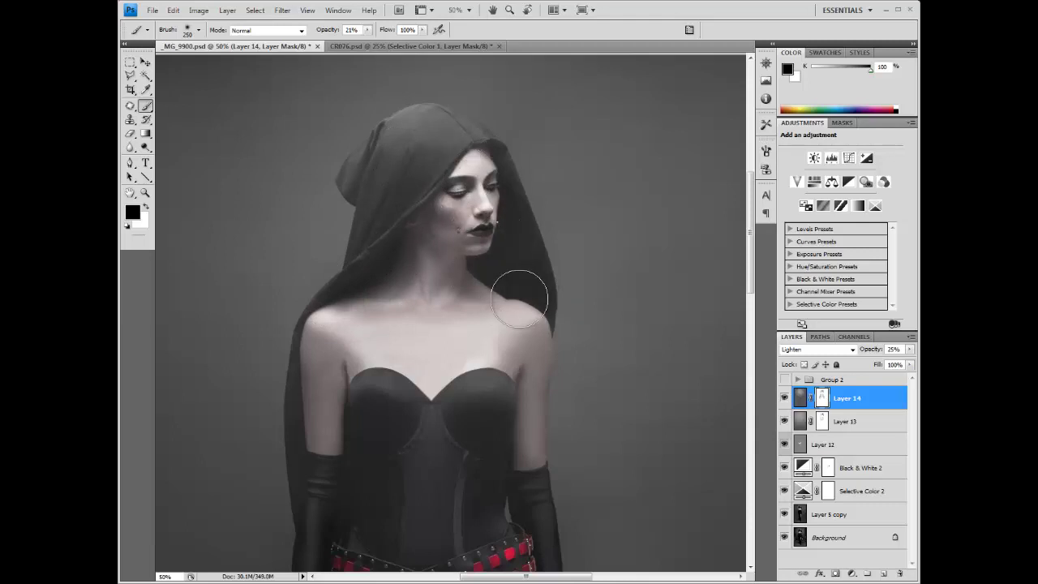
{"action": "key", "text": "ctrl+minus"}
{"action": "key", "text": "ctrl+minus"}
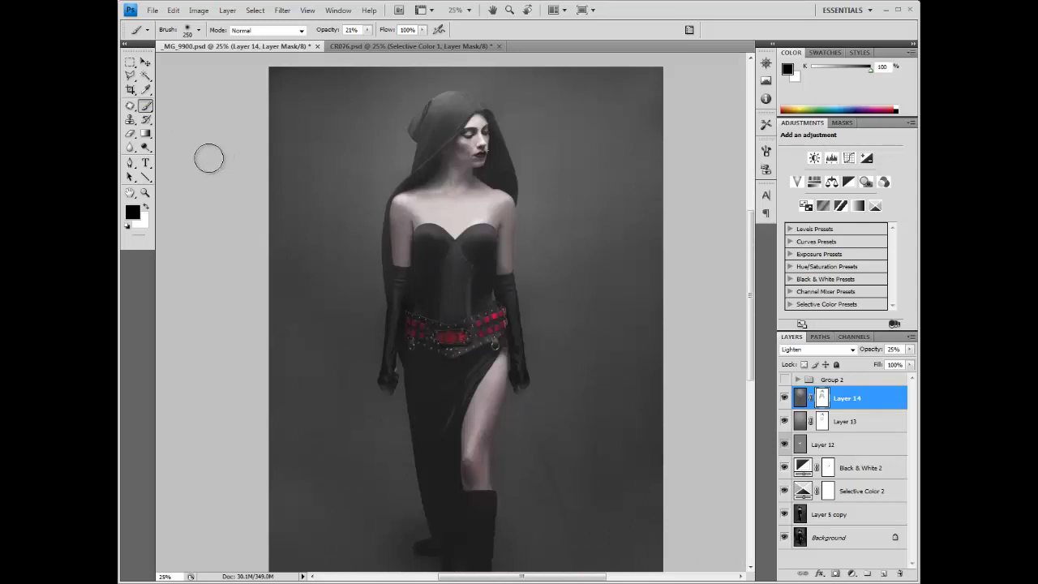
Add a new layer with a wide light-to-dark gray radial gradient from the neck toward the lower right background, and set its blend mode to Overlay.
{"action": "left_click", "coordinate": [883, 575]}
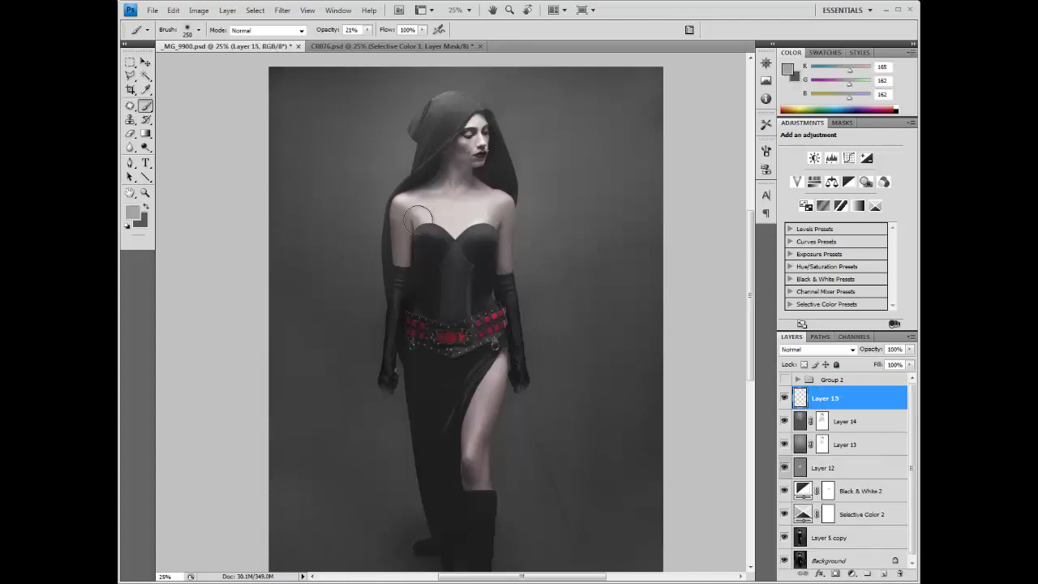
{"action": "left_click", "coordinate": [149, 135]}
{"action": "left_click", "coordinate": [151, 140]}
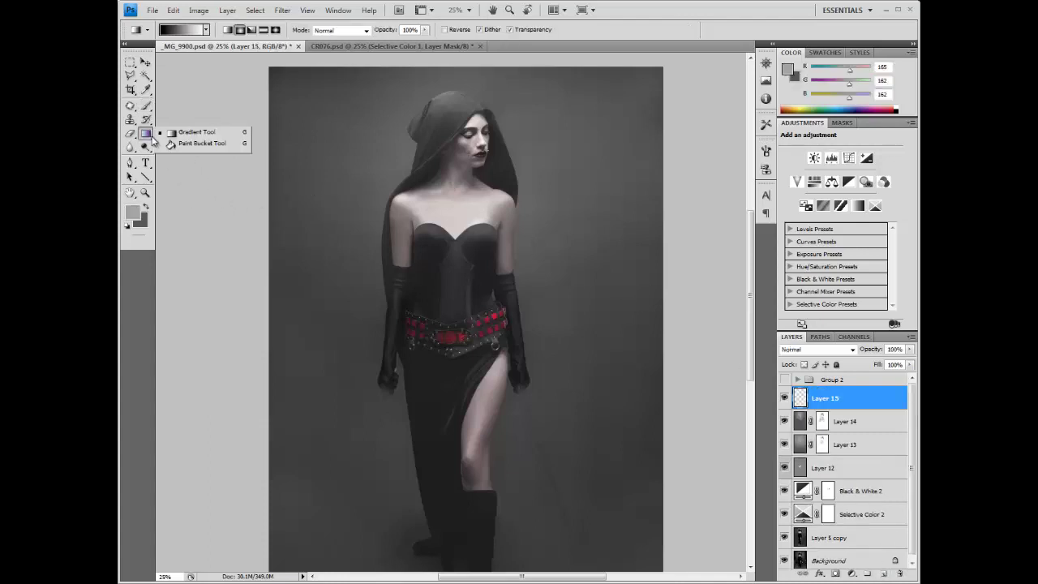
{"action": "left_click", "coordinate": [134, 218]}
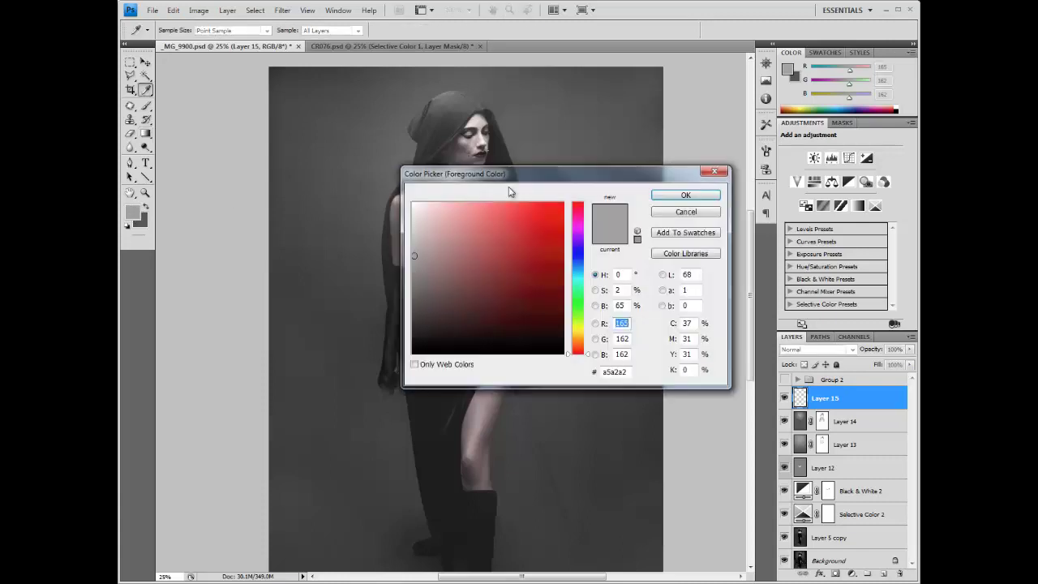
{"action": "left_click", "coordinate": [668, 197]}
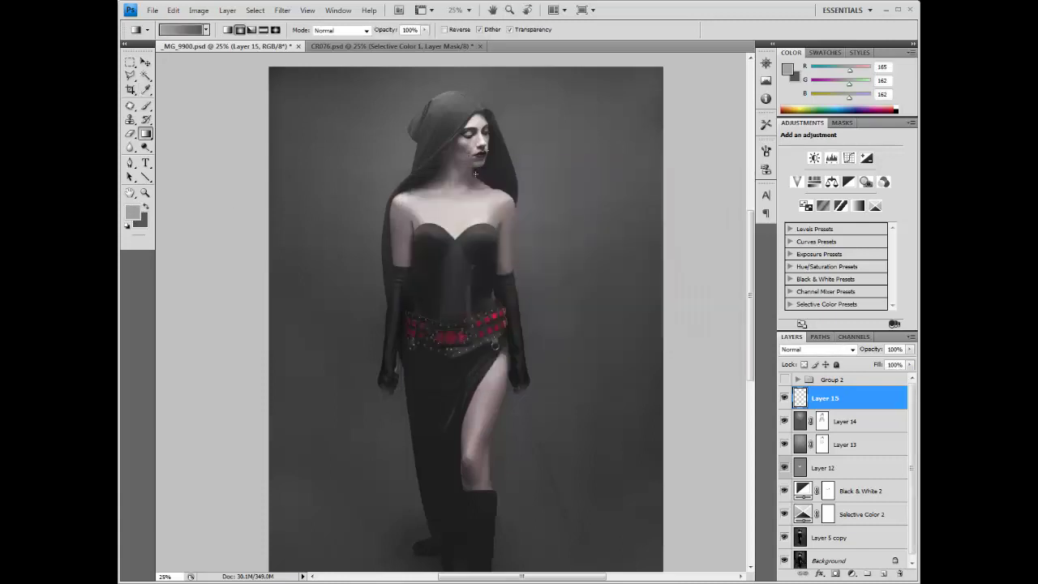
{"action": "left_click_drag", "start_coordinate": [605, 494], "coordinate": [614, 513]}
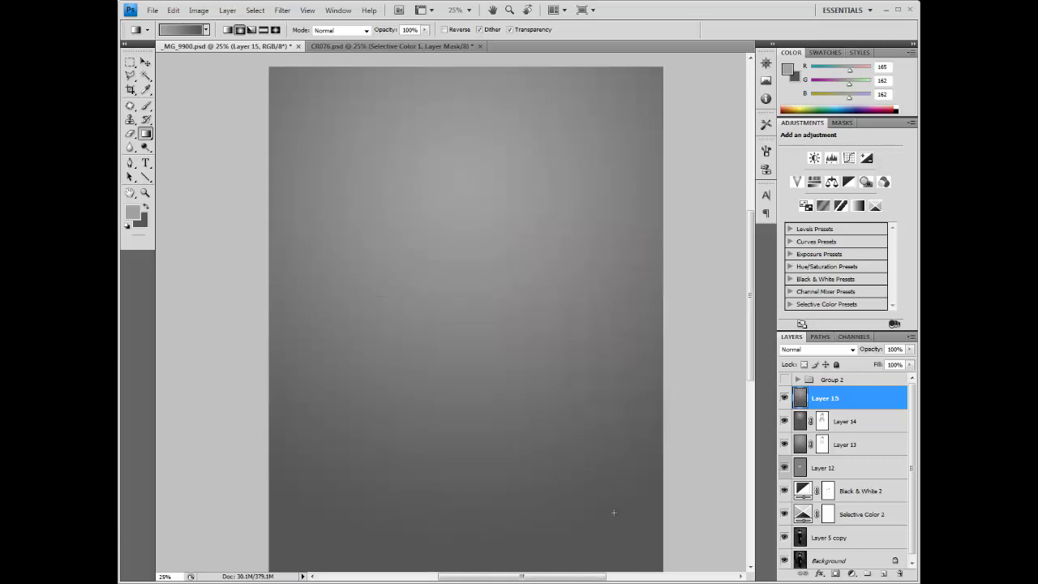
{"action": "left_click", "coordinate": [802, 351]}
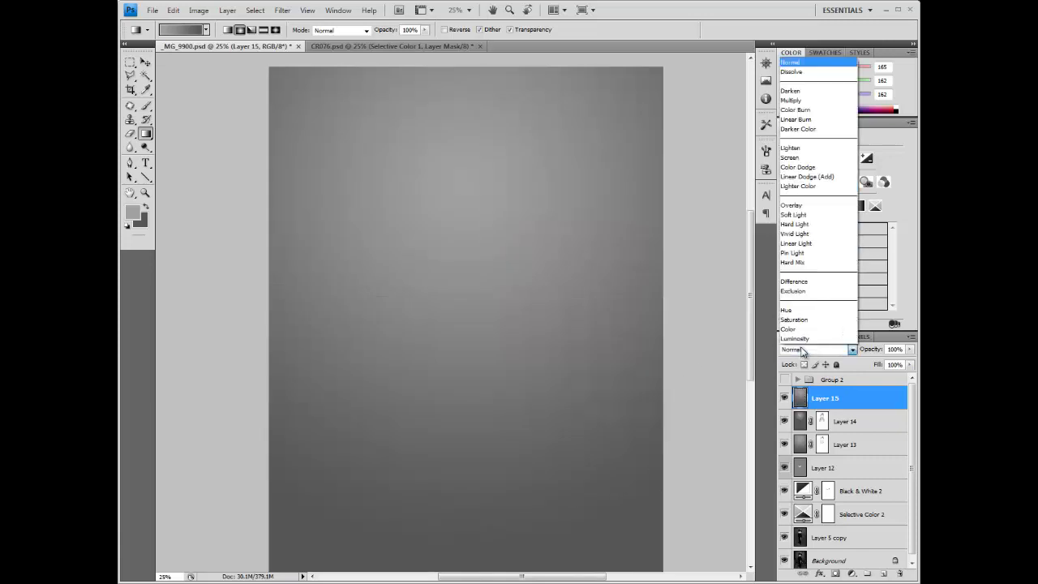
{"action": "left_click", "coordinate": [799, 207]}
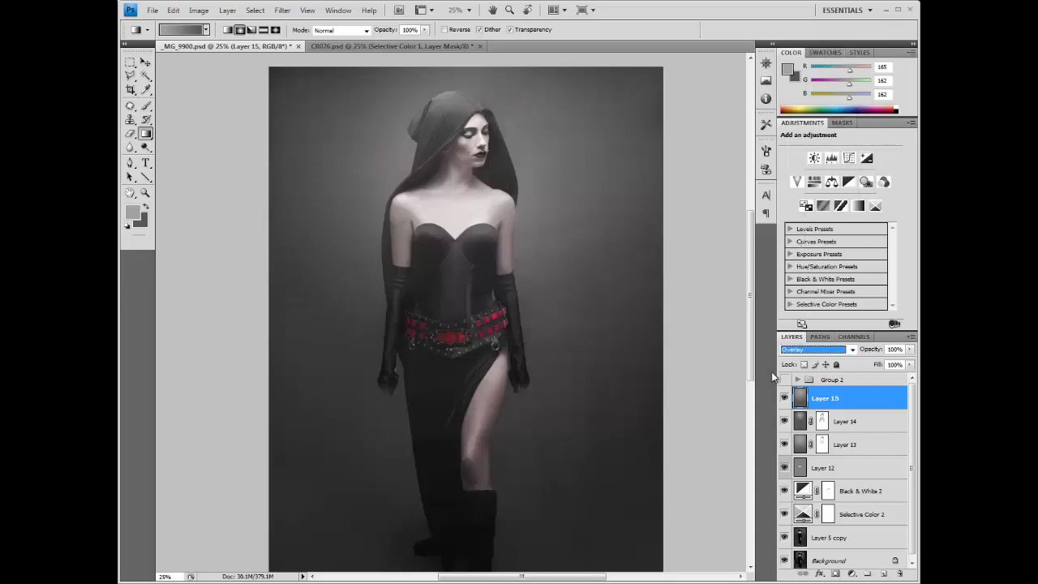
Compare the image with and without the Overlay gradient layer.
{"action": "left_click", "coordinate": [784, 398]}
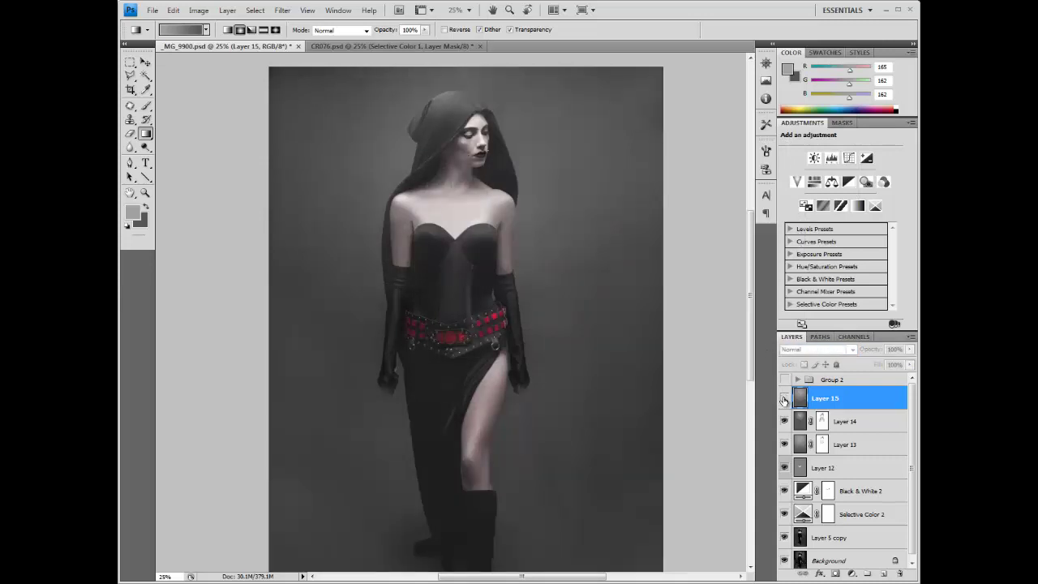
{"action": "left_click", "coordinate": [784, 398]}
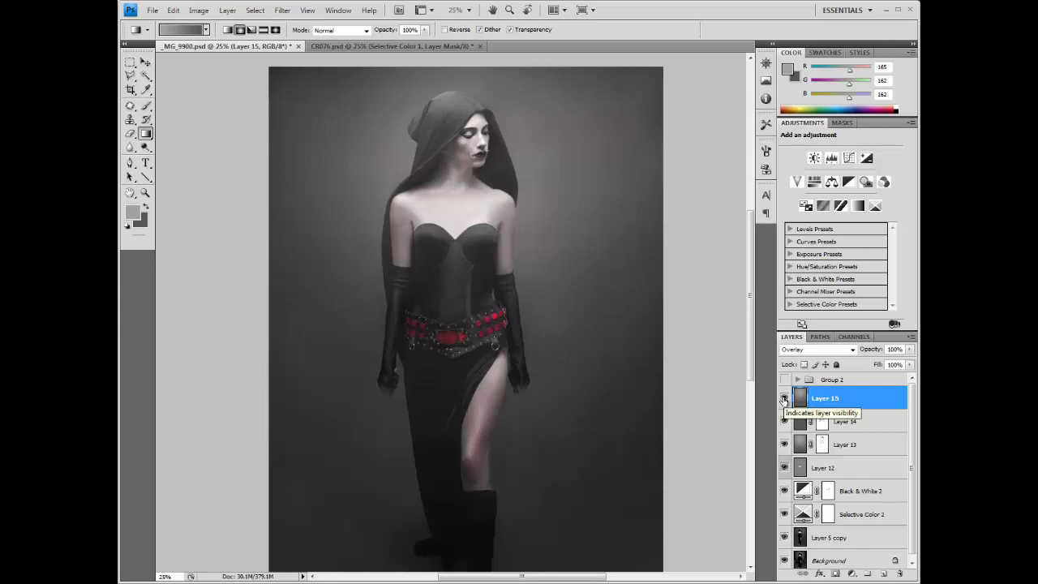
{"action": "left_click", "coordinate": [784, 398]}
{"action": "left_click", "coordinate": [784, 399]}
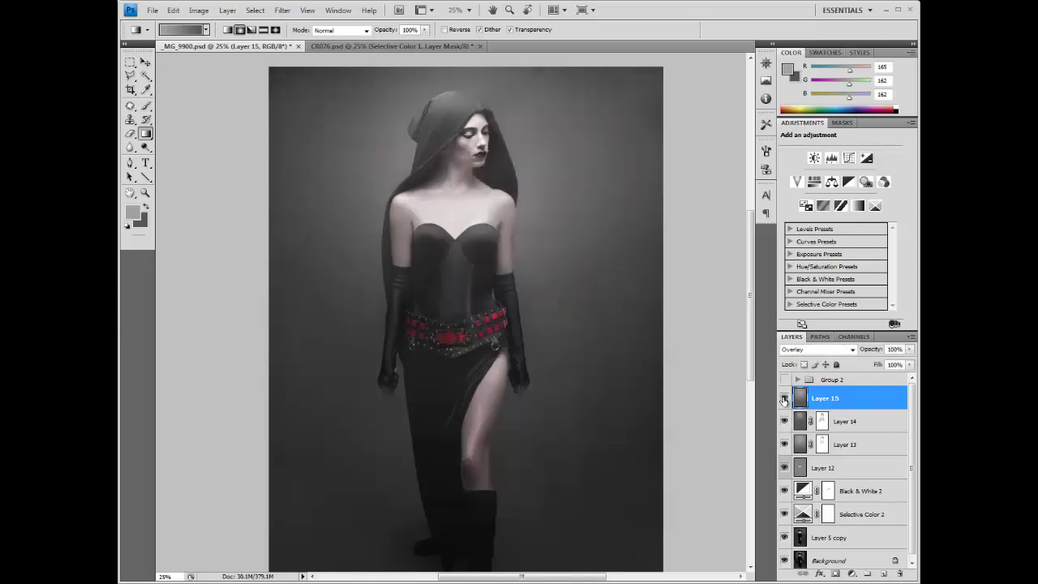
{"action": "left_click", "coordinate": [784, 398]}
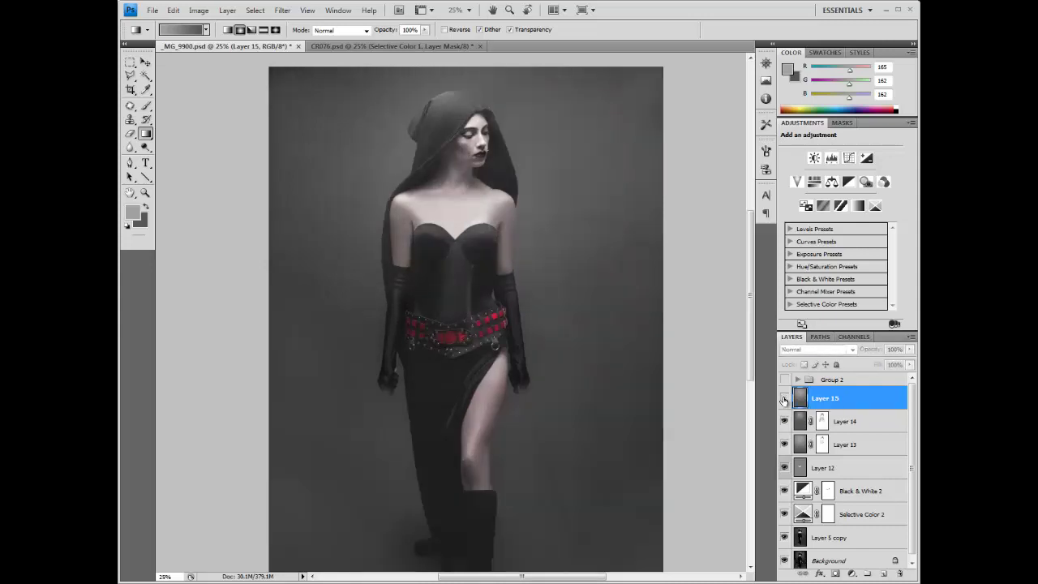
{"action": "left_click", "coordinate": [784, 398]}
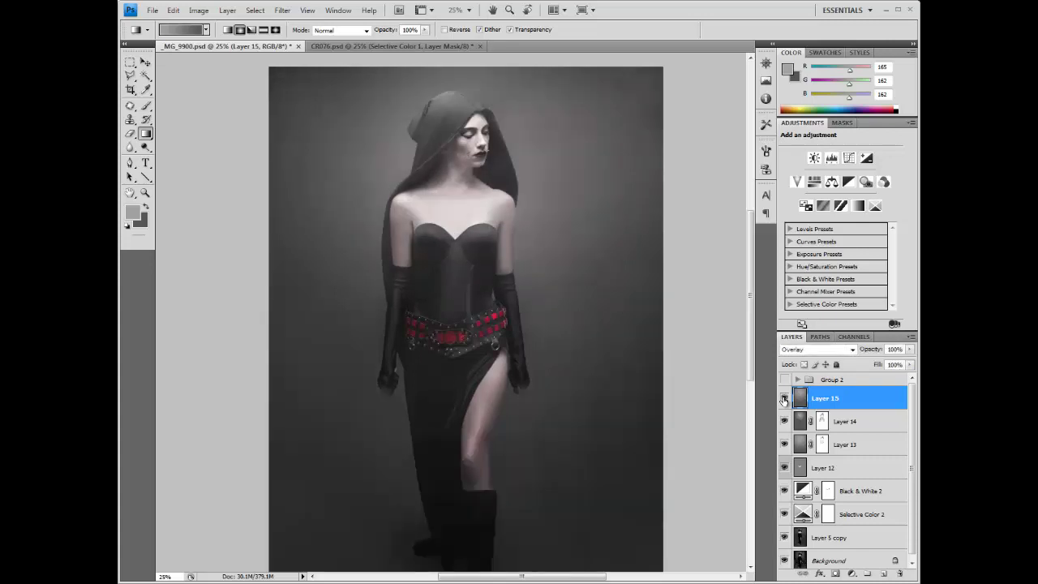
{"action": "left_click", "coordinate": [784, 398]}
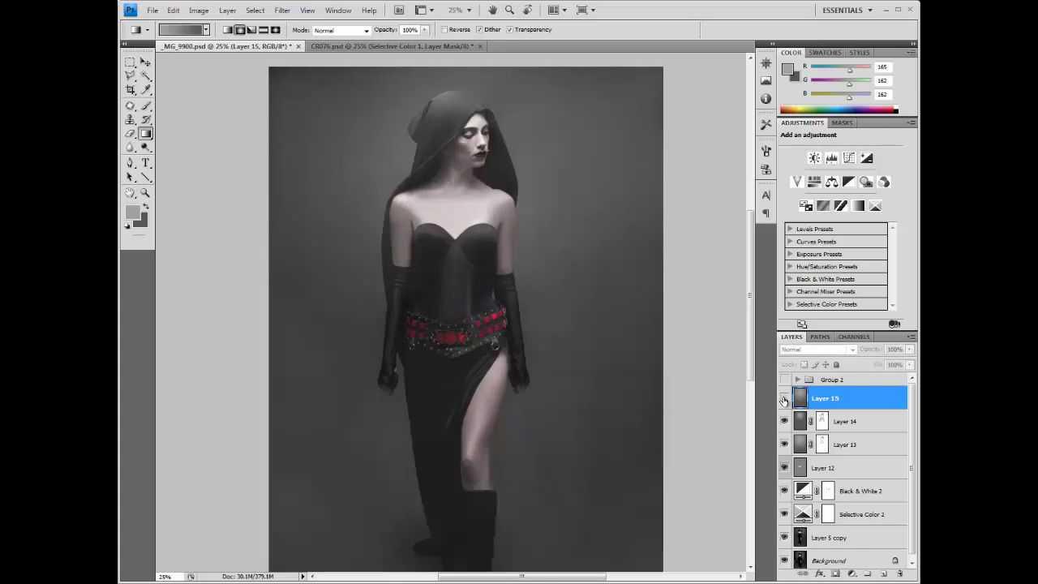
{"action": "left_click", "coordinate": [785, 398]}
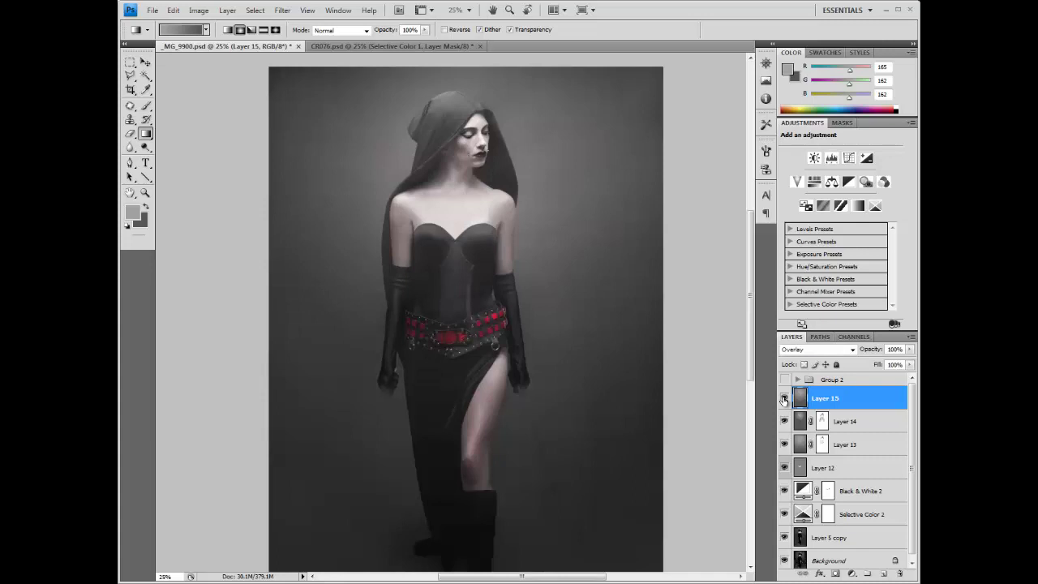
{"action": "left_click", "coordinate": [784, 398]}
{"action": "left_click", "coordinate": [784, 398]}
Add a layer mask to the Overlay gradient layer and partly mask the face with a soft black brush at 21% opacity.
{"action": "left_click_drag", "start_coordinate": [832, 408], "coordinate": [836, 572]}
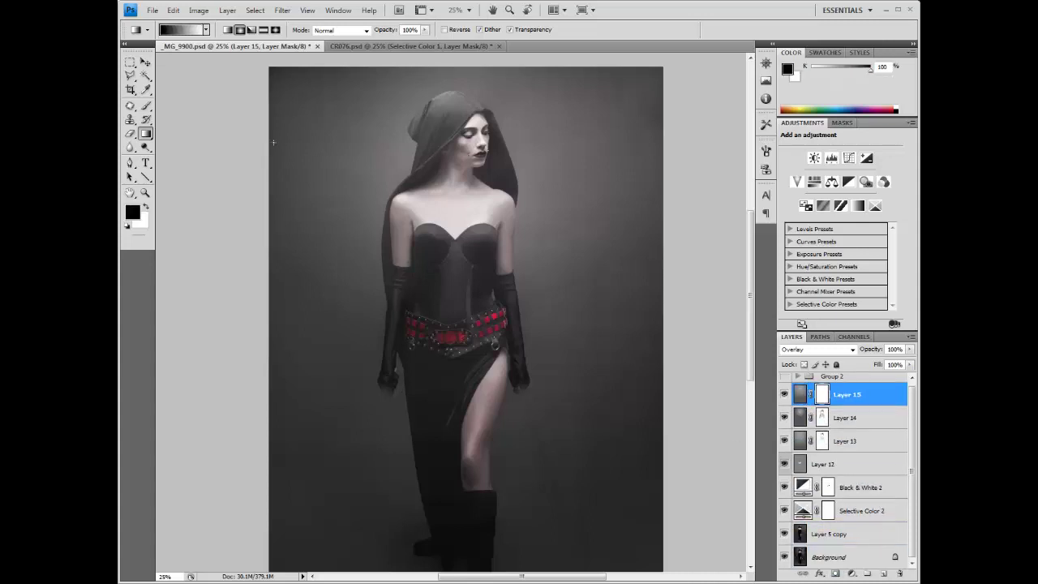
{"action": "left_click", "coordinate": [144, 107]}
{"action": "key", "text": "ctrl+plus"}
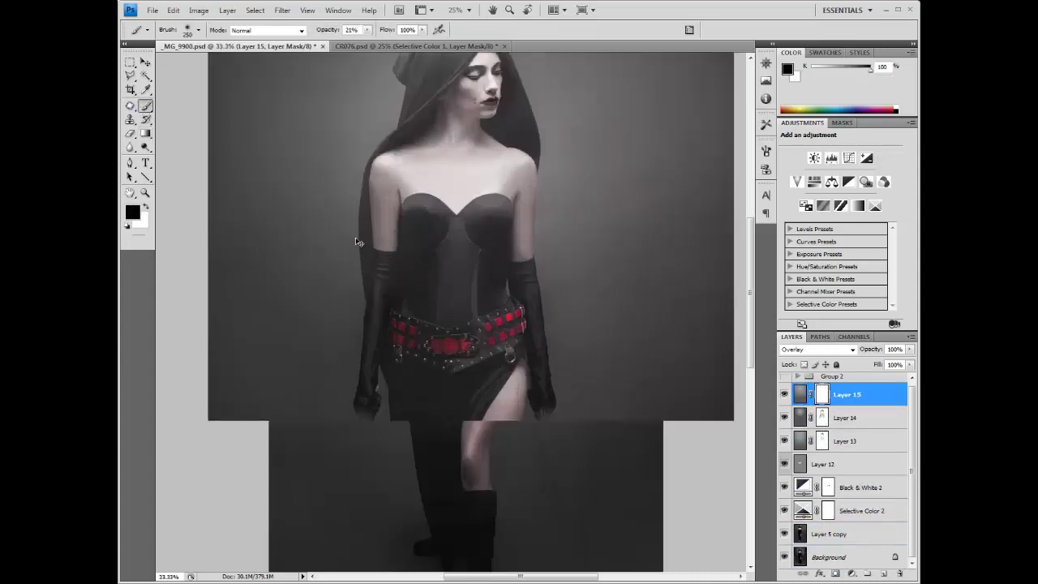
{"action": "key", "text": "ctrl+plus"}
{"action": "scroll", "coordinate": [482, 283], "scroll_direction": "up", "scroll_amount": 2}
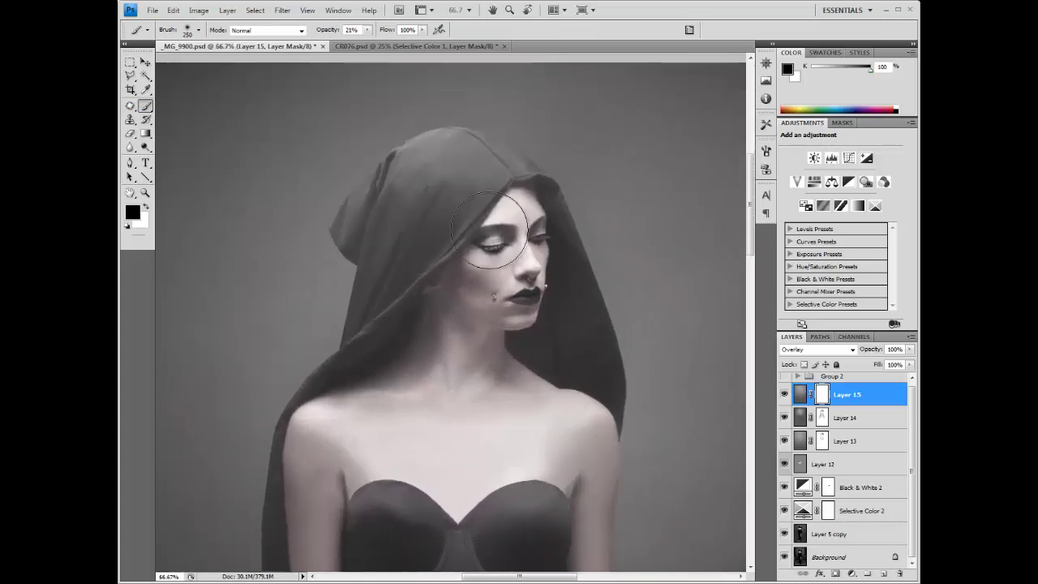
{"action": "key", "text": "bracketleft"}
{"action": "key", "text": "bracketleft"}
{"action": "key", "text": "bracketleft"}
{"action": "key", "text": "bracketleft"}
{"action": "key", "text": "bracketleft"}
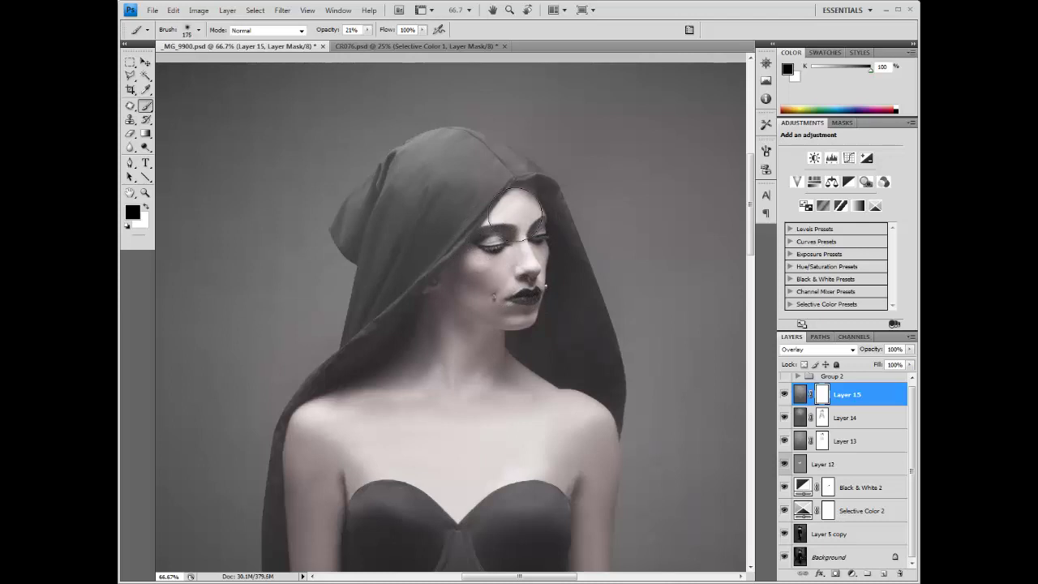
Partly mask the Overlay gradient over the hood's inner shadow beside the neck with a 175 px black brush at 21% opacity.
{"action": "key", "text": "bracketright"}
{"action": "key", "text": "bracketright"}
{"action": "key", "text": "bracketright"}
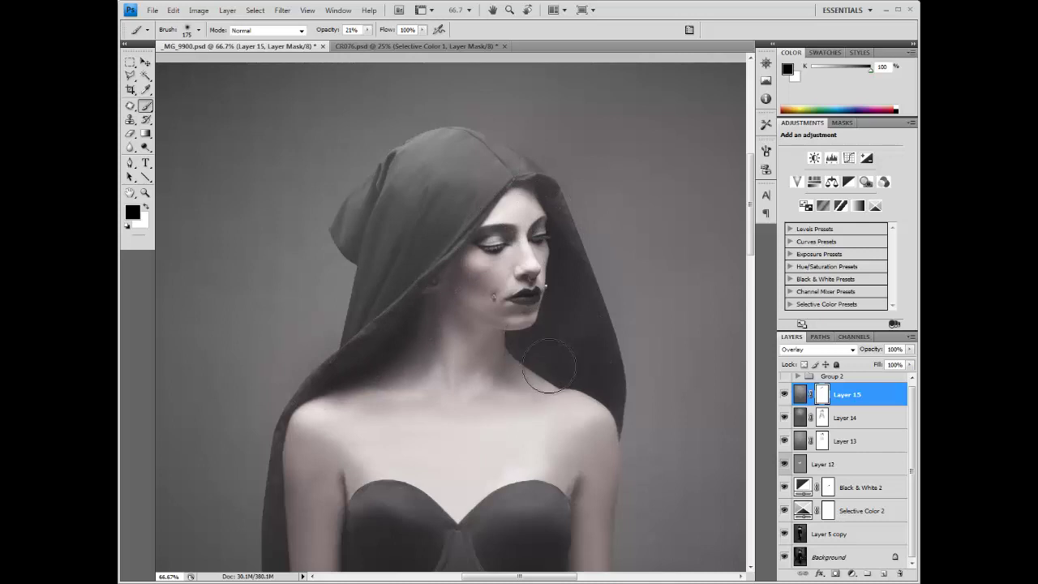
{"action": "key", "text": "ctrl+minus"}
{"action": "key", "text": "ctrl+minus"}
{"action": "key", "text": "ctrl+minus"}
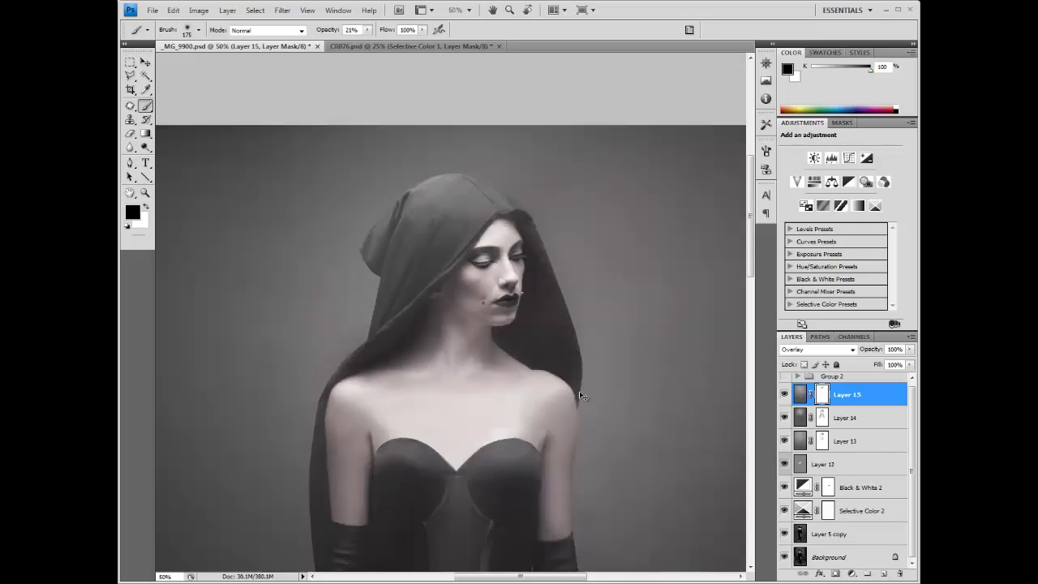
{"action": "left_click_drag", "start_coordinate": [579, 389], "coordinate": [591, 220]}
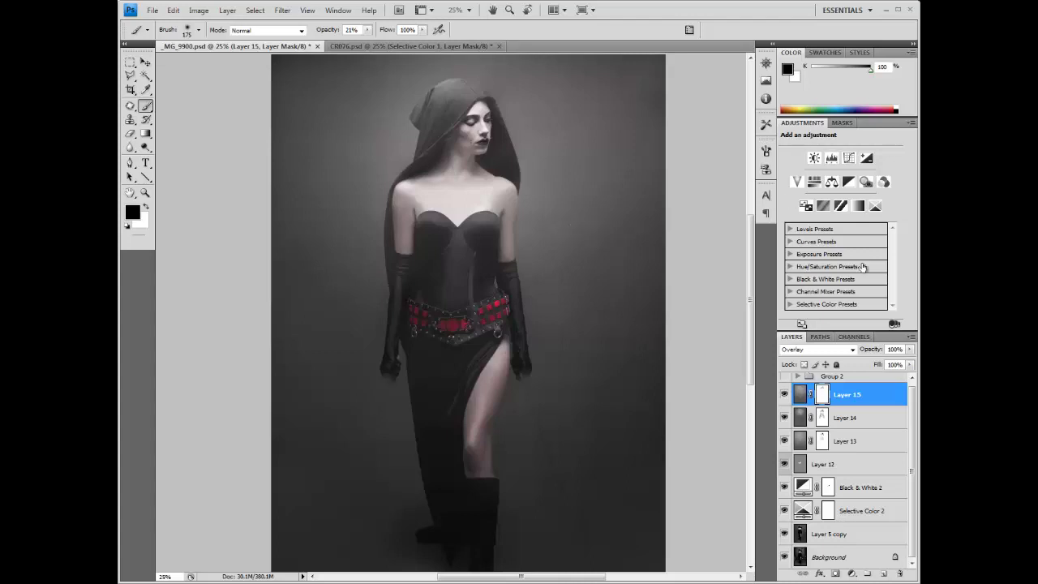
Draw a long, narrow gray blade shape with the Pen tool, pointing down and outward from the gloved hand beside the bare leg.
{"action": "left_click", "coordinate": [885, 573]}
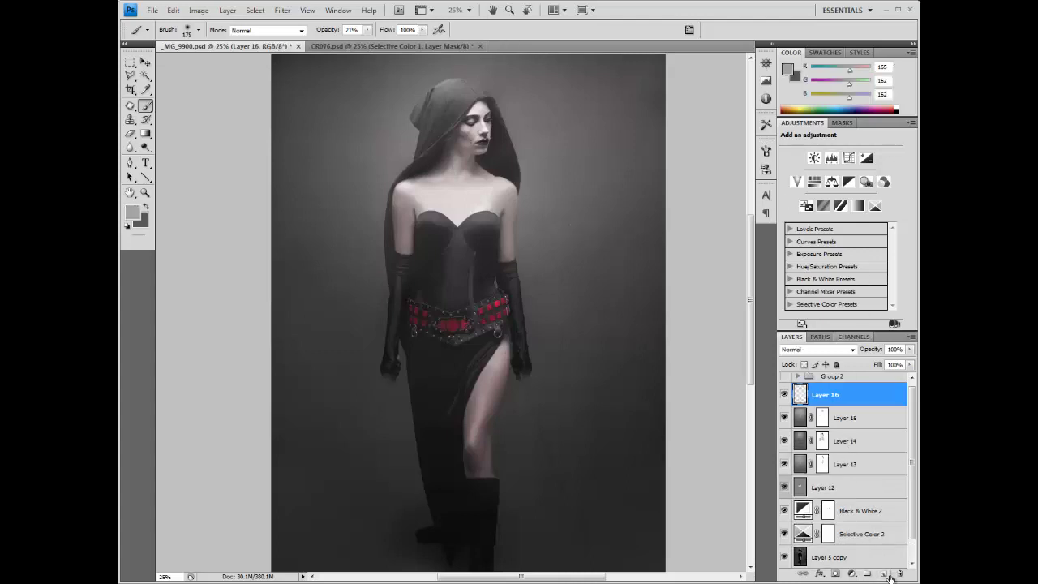
{"action": "left_click", "coordinate": [131, 162]}
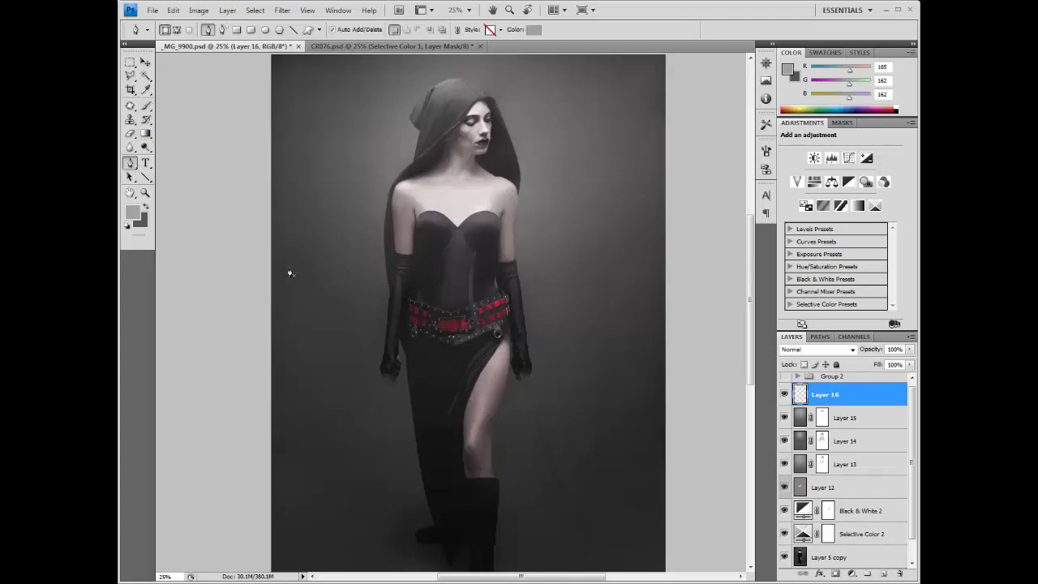
{"action": "scroll", "coordinate": [289, 273], "scroll_direction": "up", "scroll_amount": 5}
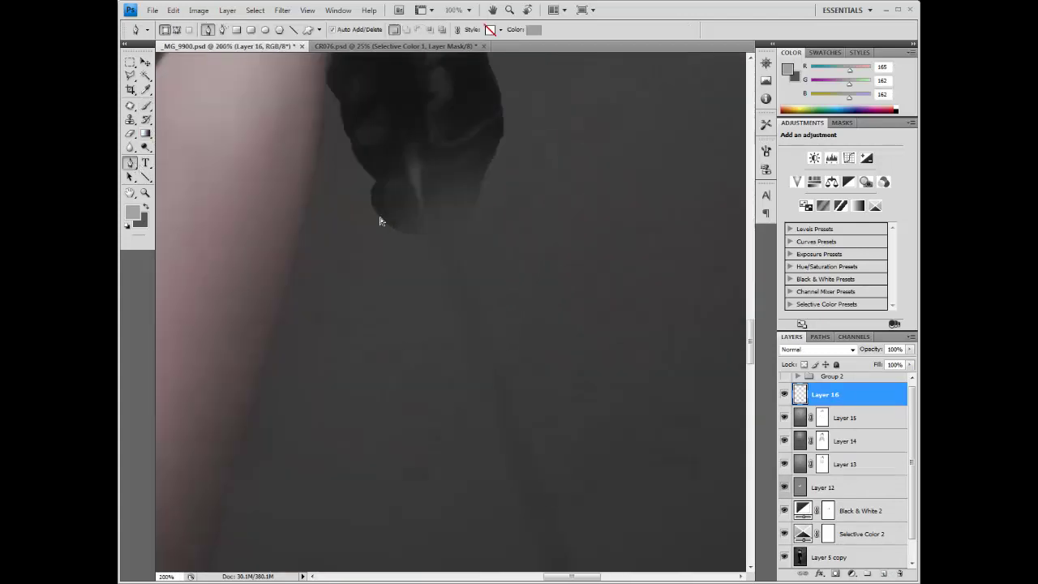
{"action": "left_click", "coordinate": [403, 156]}
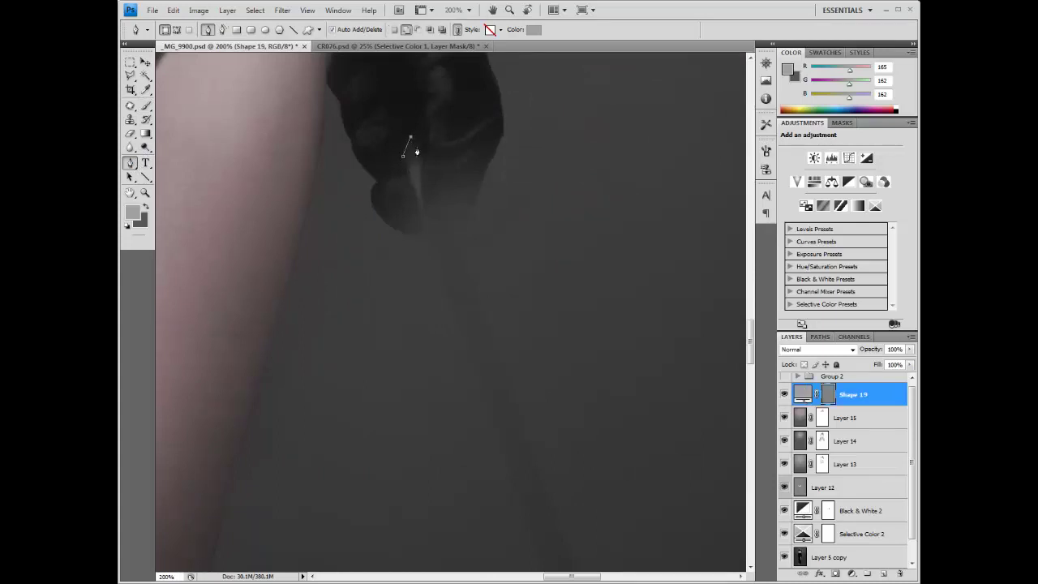
{"action": "left_click", "coordinate": [424, 164]}
{"action": "left_click_drag", "start_coordinate": [455, 233], "coordinate": [497, 197]}
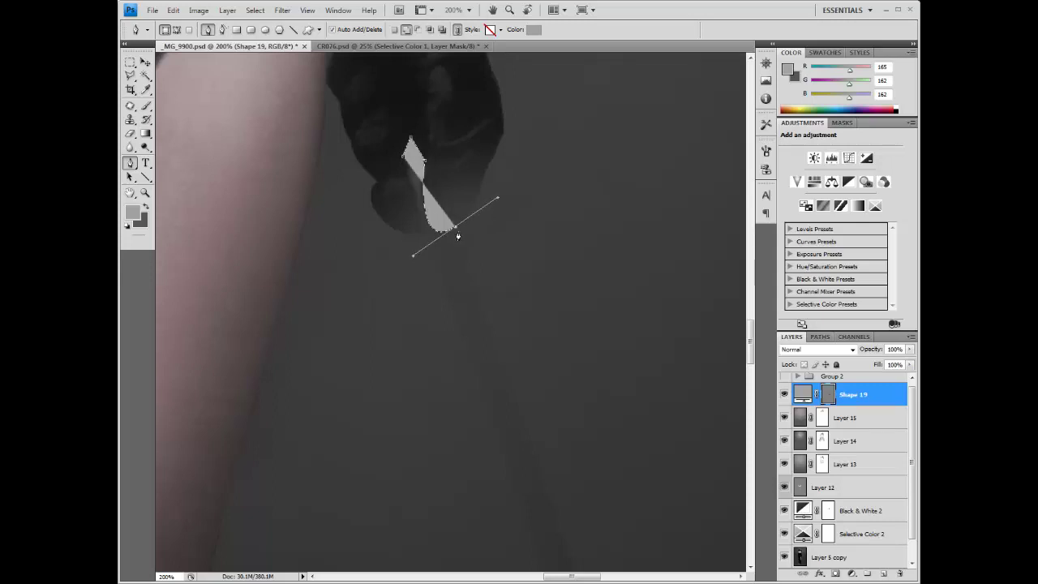
{"action": "left_click_drag", "start_coordinate": [531, 324], "coordinate": [341, 16]}
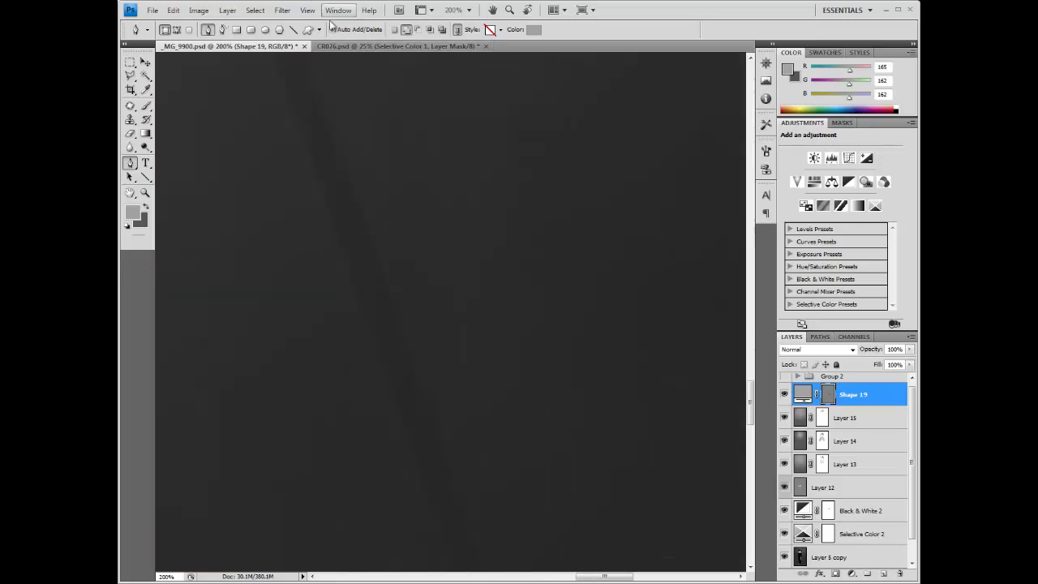
{"action": "left_click", "coordinate": [357, 248]}
{"action": "left_click_drag", "start_coordinate": [328, 250], "coordinate": [258, 121]}
{"action": "left_click", "coordinate": [328, 251]}
{"action": "left_click_drag", "start_coordinate": [328, 251], "coordinate": [459, 515]}
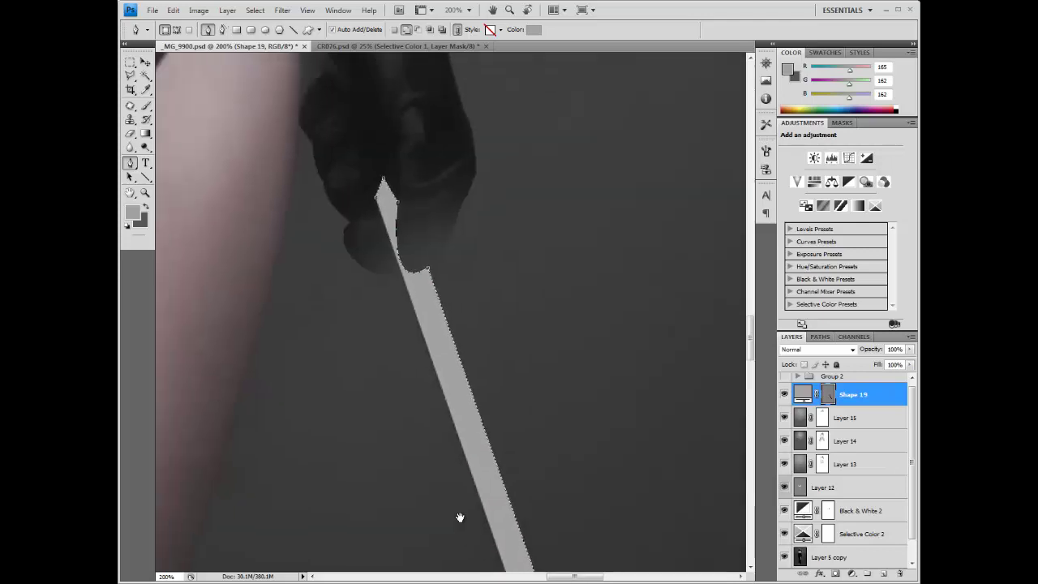
{"action": "left_click", "coordinate": [374, 205]}
Draw a second narrow gray blade shape with a pointed tip, extending down and outward from the other gloved hand.
{"action": "left_click_drag", "start_coordinate": [241, 362], "coordinate": [284, 311]}
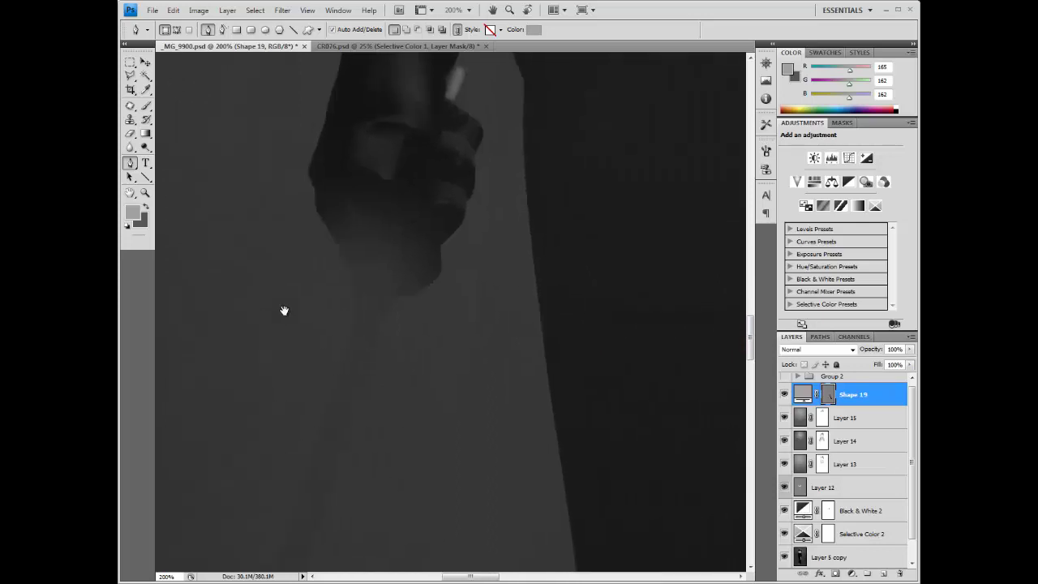
{"action": "left_click", "coordinate": [358, 303]}
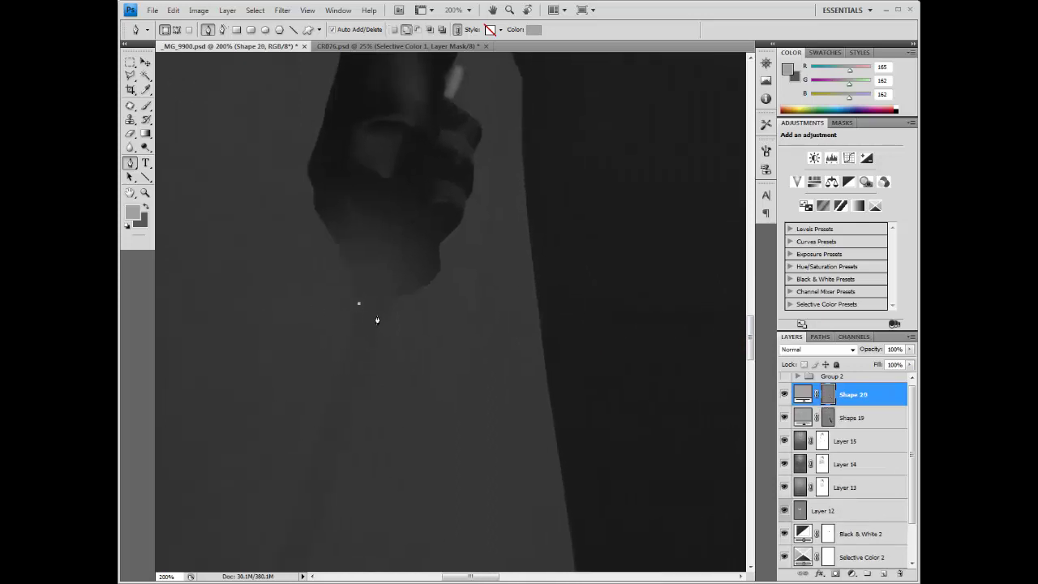
{"action": "left_click_drag", "start_coordinate": [381, 313], "coordinate": [404, 302]}
{"action": "key", "text": "space"}
{"action": "left_click_drag", "start_coordinate": [351, 412], "coordinate": [420, 41]}
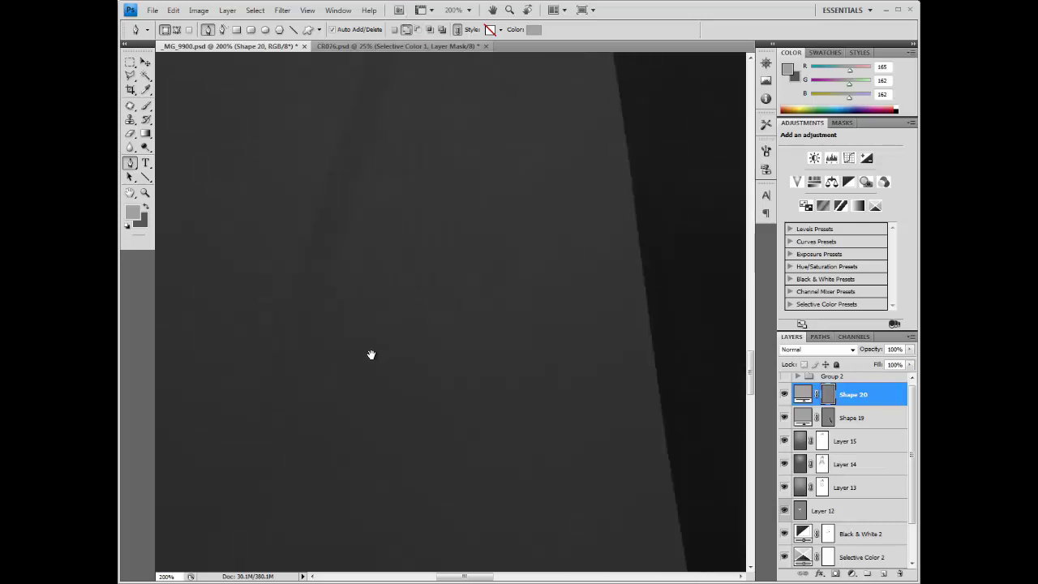
{"action": "left_click_drag", "start_coordinate": [372, 354], "coordinate": [475, 202]}
{"action": "left_click_drag", "start_coordinate": [412, 354], "coordinate": [479, 235]}
{"action": "left_click", "coordinate": [382, 305]}
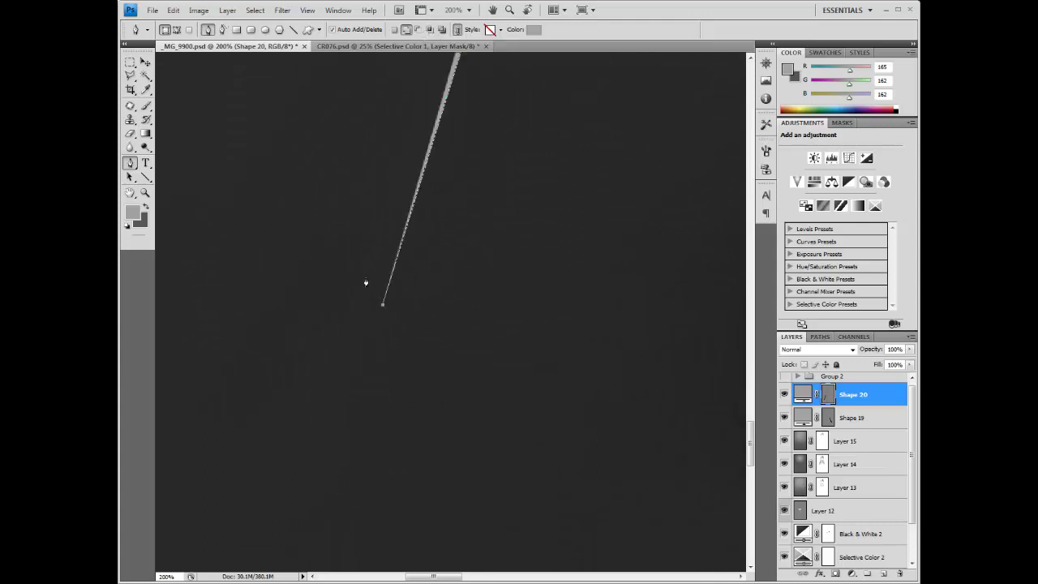
{"action": "left_click_drag", "start_coordinate": [360, 284], "coordinate": [389, 143]}
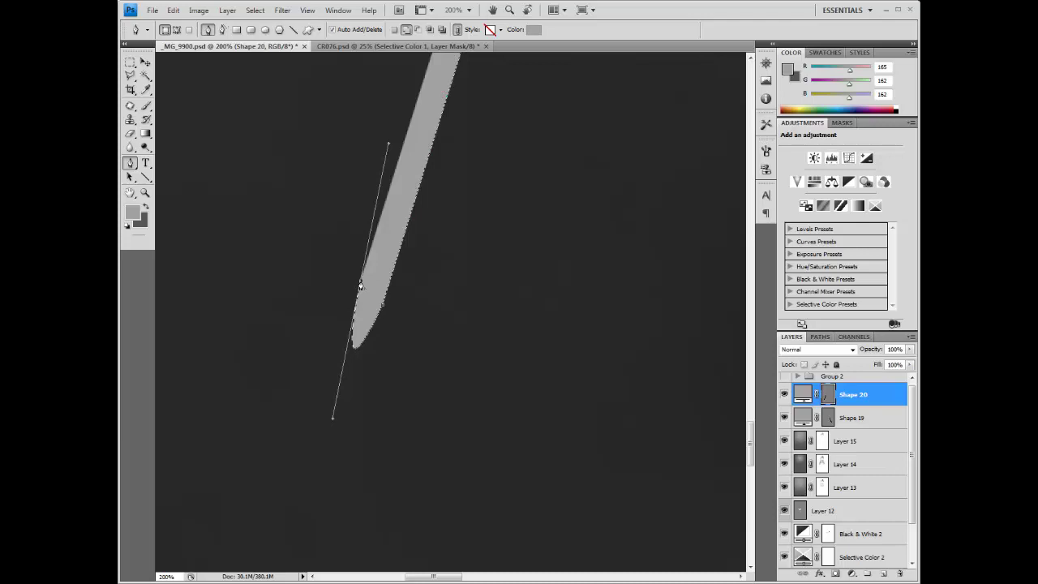
{"action": "left_click_drag", "start_coordinate": [405, 278], "coordinate": [309, 253]}
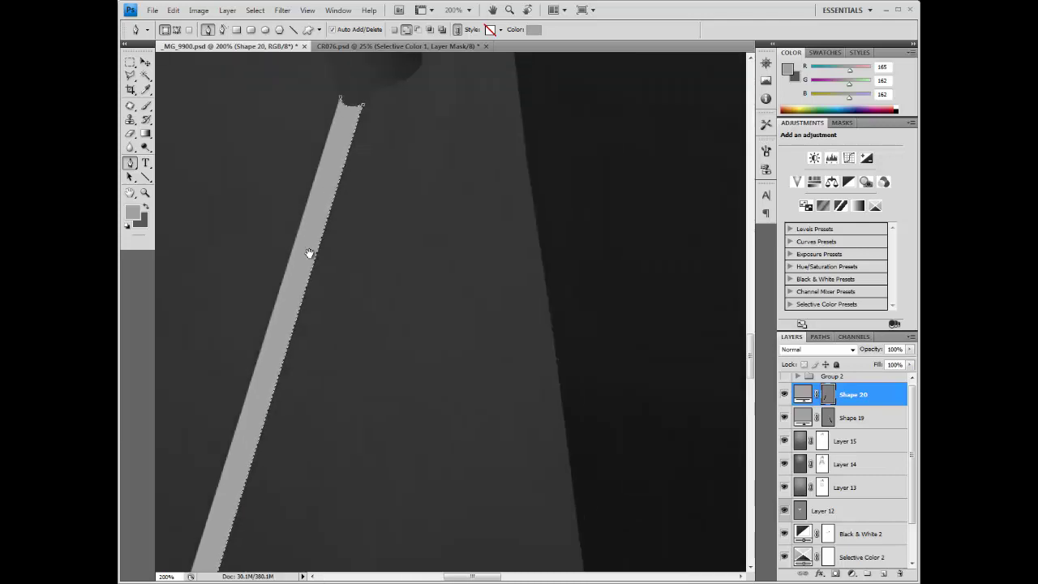
{"action": "left_click", "coordinate": [341, 101]}
Make a new anti-aliased selection with 0 px feather from the vector path of the first blade beside the bare leg.
{"action": "key", "text": "ctrl+minus"}
{"action": "key", "text": "ctrl+minus"}
{"action": "key", "text": "ctrl+minus"}
{"action": "key", "text": "ctrl+minus"}
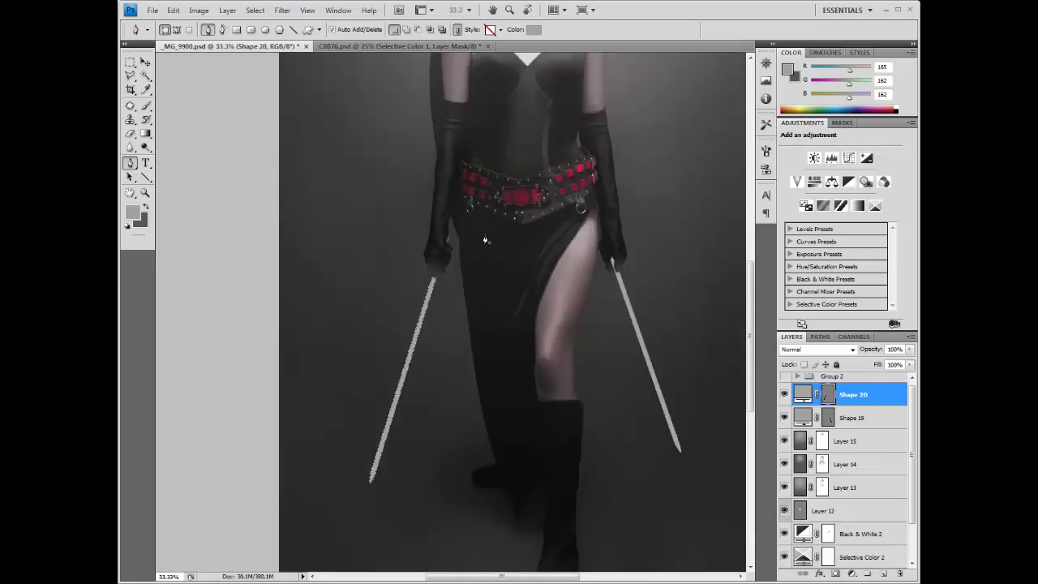
{"action": "left_click", "coordinate": [841, 418]}
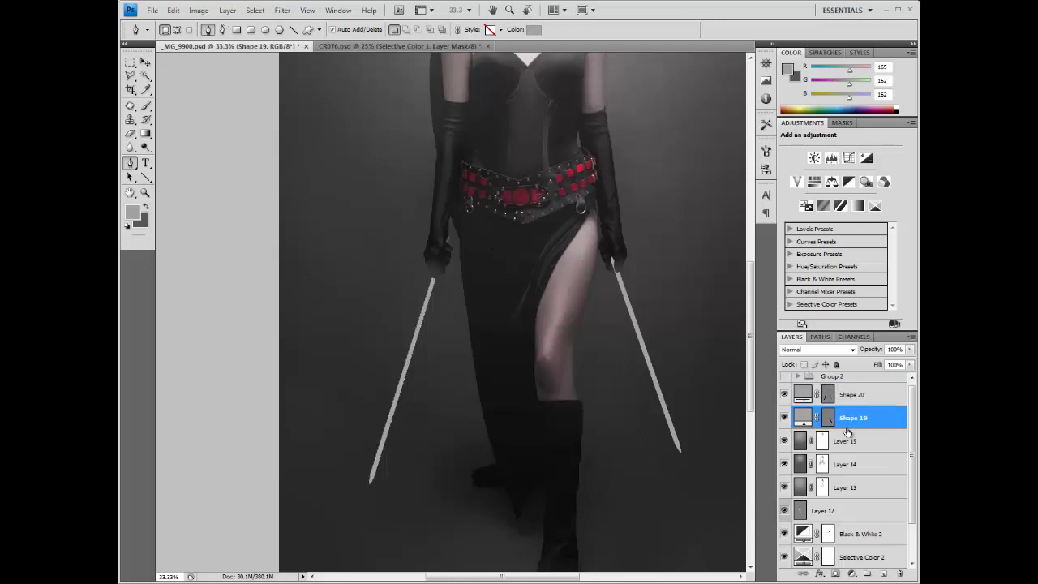
{"action": "left_click", "coordinate": [820, 336]}
{"action": "right_click", "coordinate": [827, 362]}
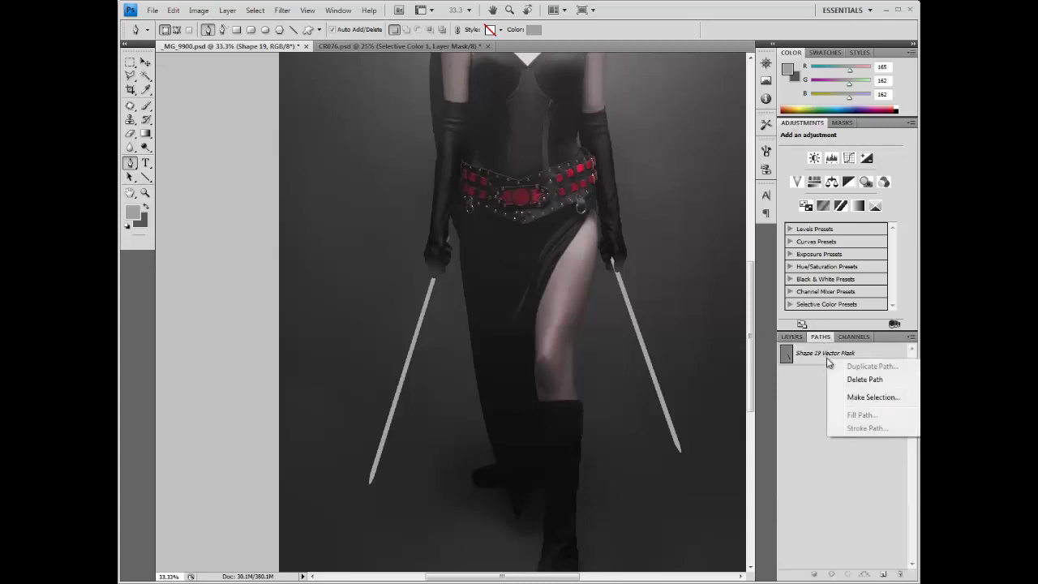
{"action": "left_click", "coordinate": [850, 398]}
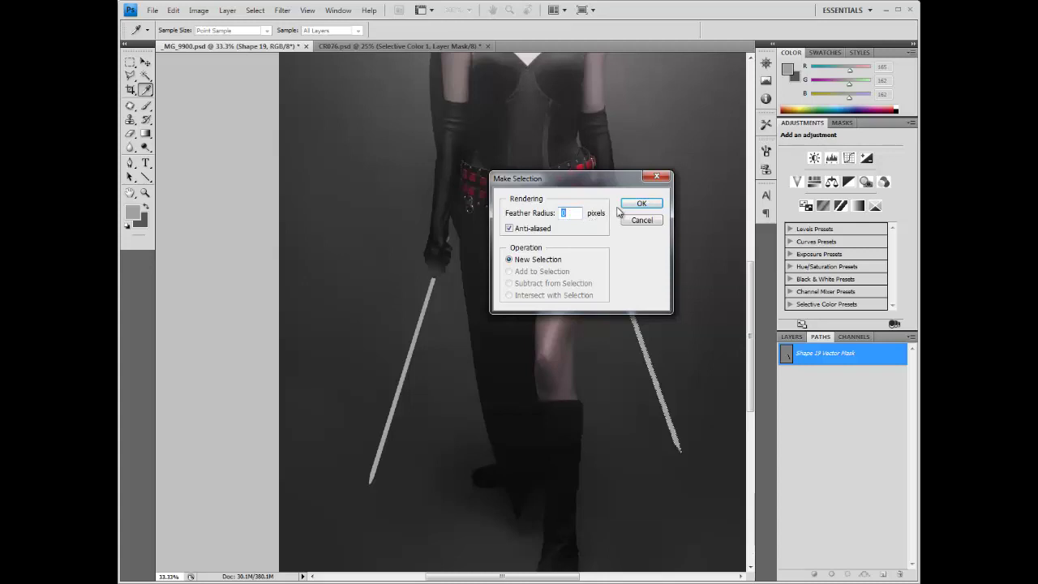
{"action": "left_click", "coordinate": [626, 208]}
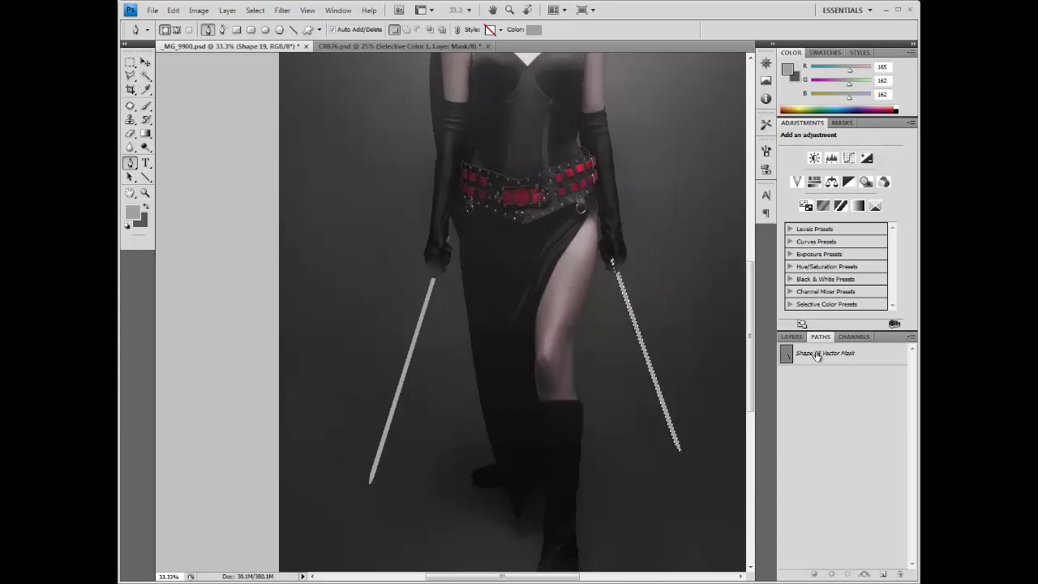
Add the second blade's vector path to the existing selection, anti-aliased with 0 px feather.
{"action": "left_click", "coordinate": [793, 338]}
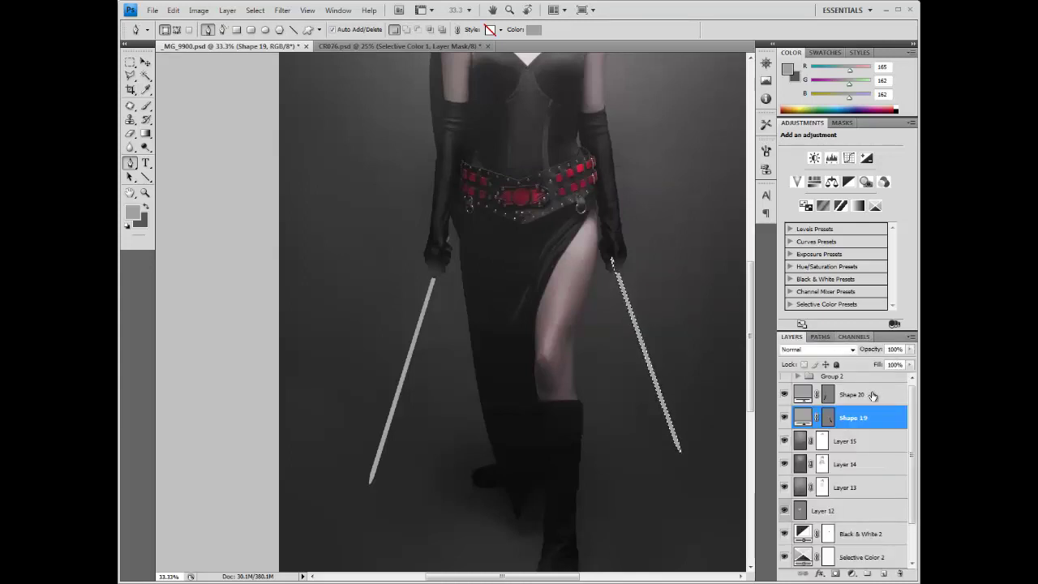
{"action": "left_click", "coordinate": [869, 396]}
{"action": "left_click", "coordinate": [820, 336]}
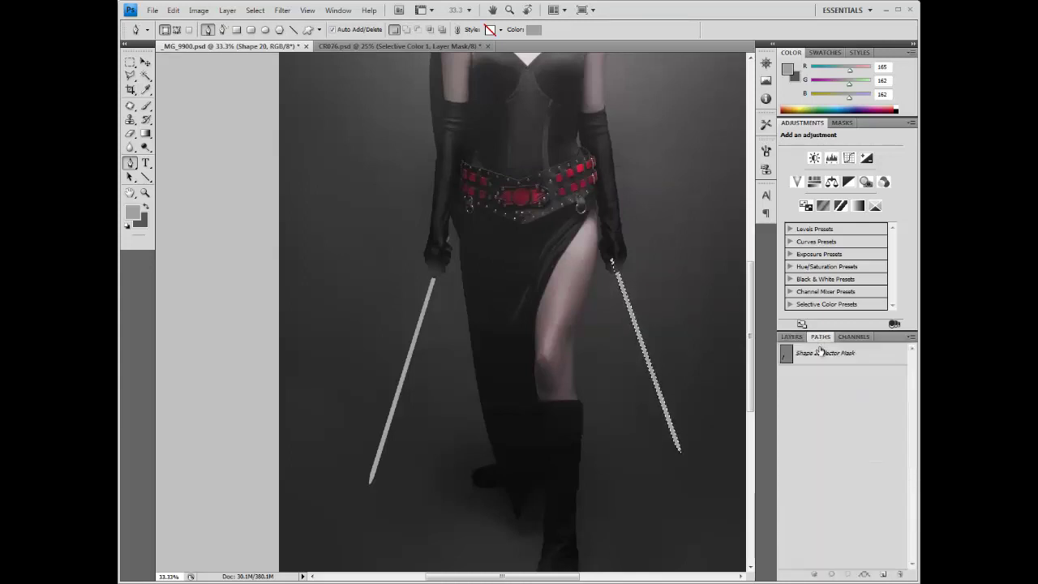
{"action": "right_click", "coordinate": [825, 357]}
{"action": "left_click", "coordinate": [835, 396]}
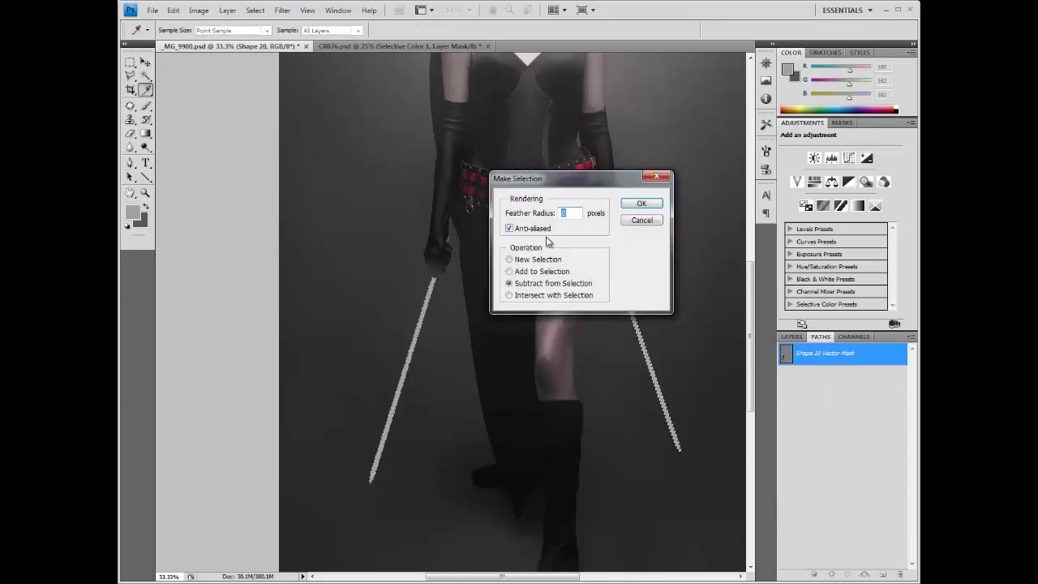
{"action": "left_click", "coordinate": [508, 271]}
{"action": "left_click", "coordinate": [645, 204]}
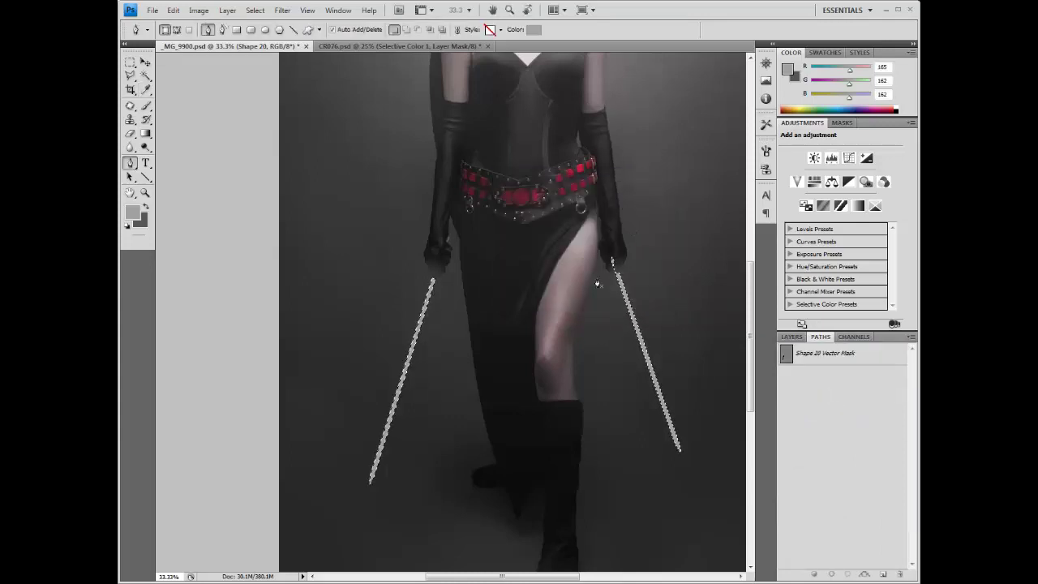
Delete both blade shape layers while keeping the selection of their outlines.
{"action": "left_click", "coordinate": [792, 336]}
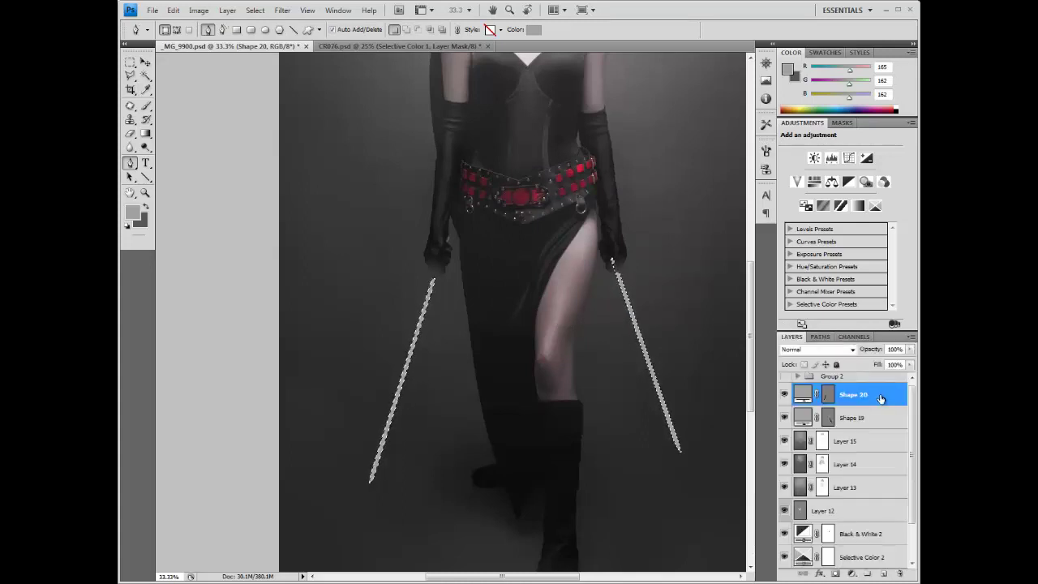
{"action": "left_click", "coordinate": [870, 425], "text": "shift"}
{"action": "left_click_drag", "start_coordinate": [879, 404], "coordinate": [901, 574]}
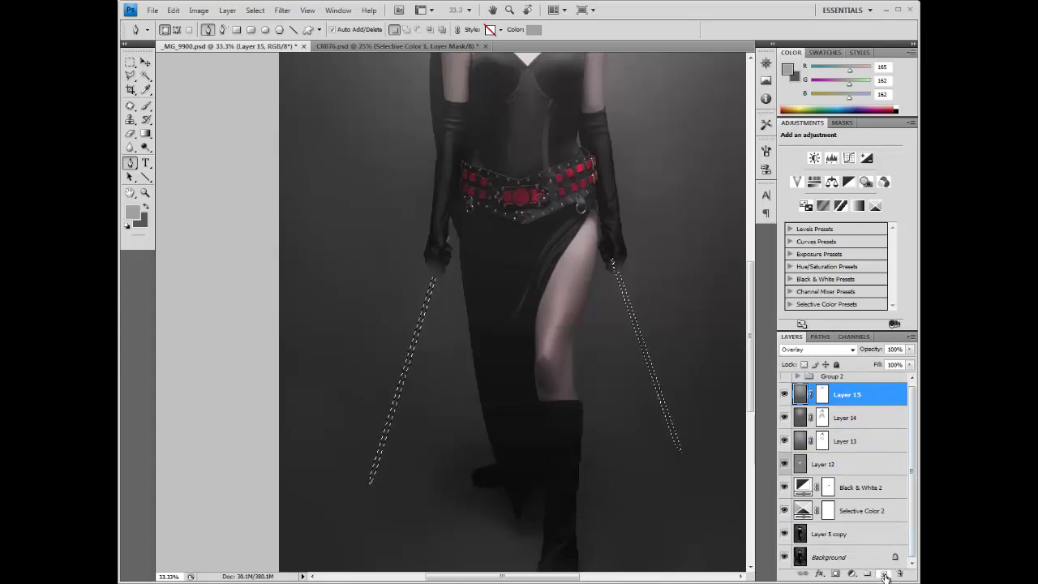
Paint both selected blade shapes solid white on a new layer using a 100% opacity brush, and clear the selection.
{"action": "left_click", "coordinate": [884, 575]}
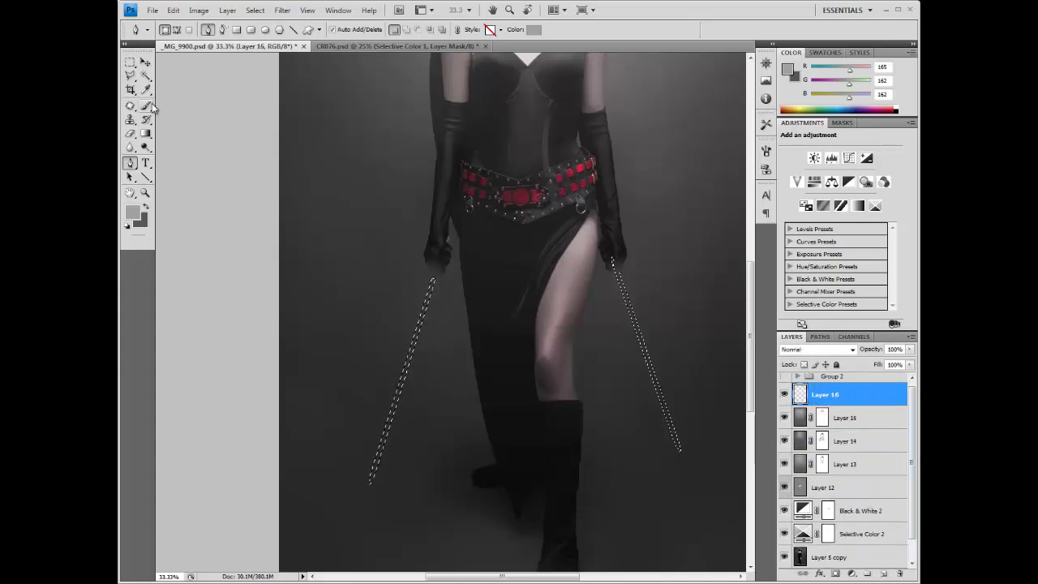
{"action": "left_click", "coordinate": [146, 107]}
{"action": "left_click", "coordinate": [128, 224]}
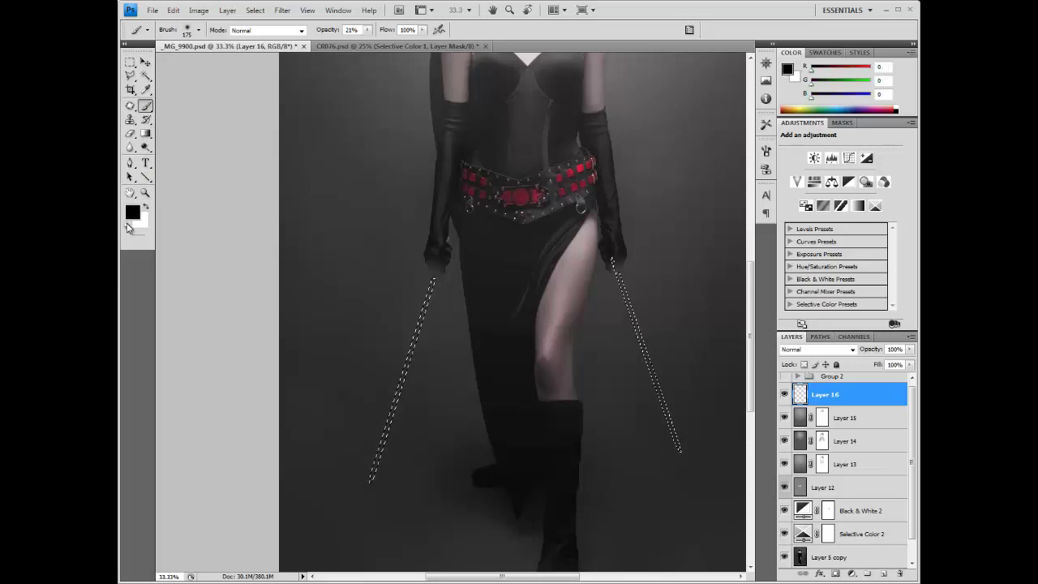
{"action": "left_click", "coordinate": [146, 206]}
{"action": "left_click", "coordinate": [133, 210]}
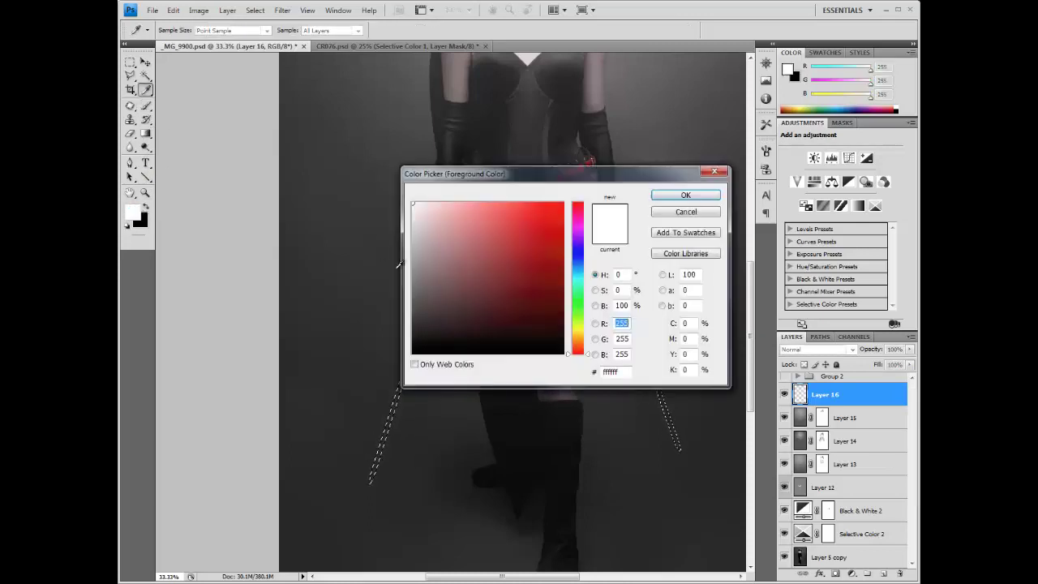
{"action": "left_click", "coordinate": [685, 197]}
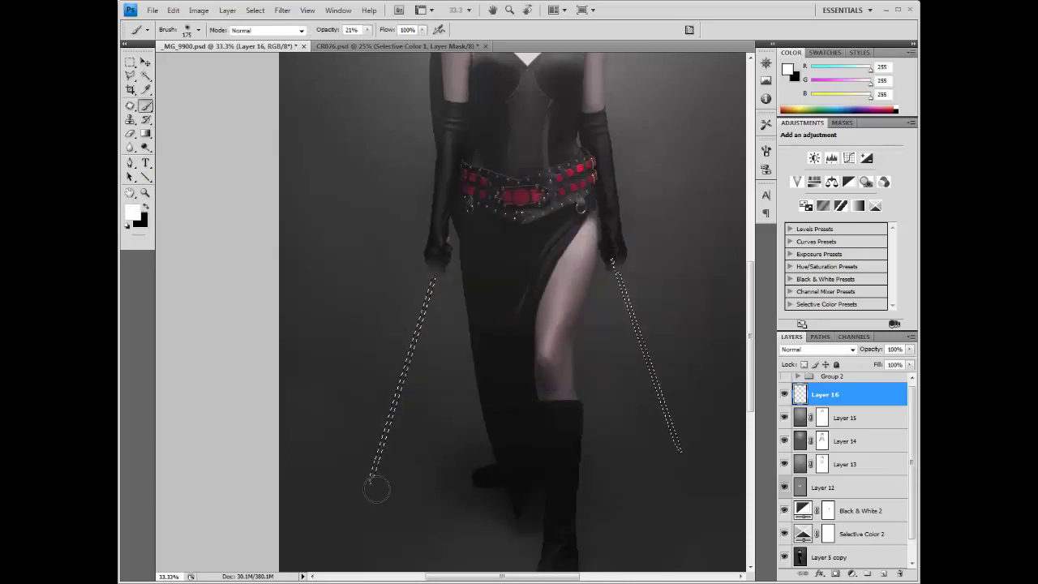
{"action": "left_click_drag", "start_coordinate": [367, 30], "coordinate": [422, 46]}
{"action": "left_click_drag", "start_coordinate": [434, 276], "coordinate": [396, 382]}
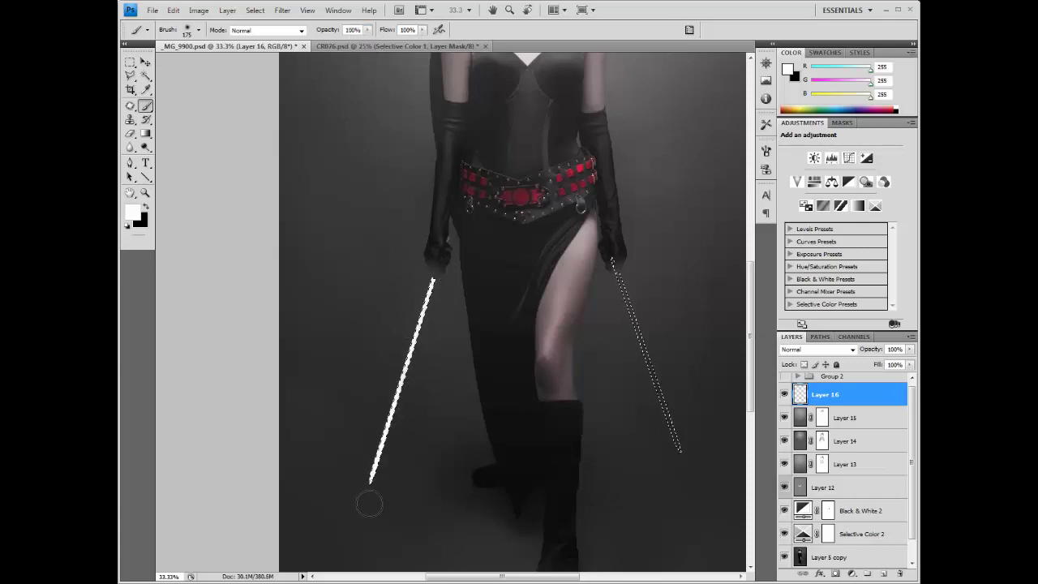
{"action": "left_click_drag", "start_coordinate": [614, 262], "coordinate": [679, 451]}
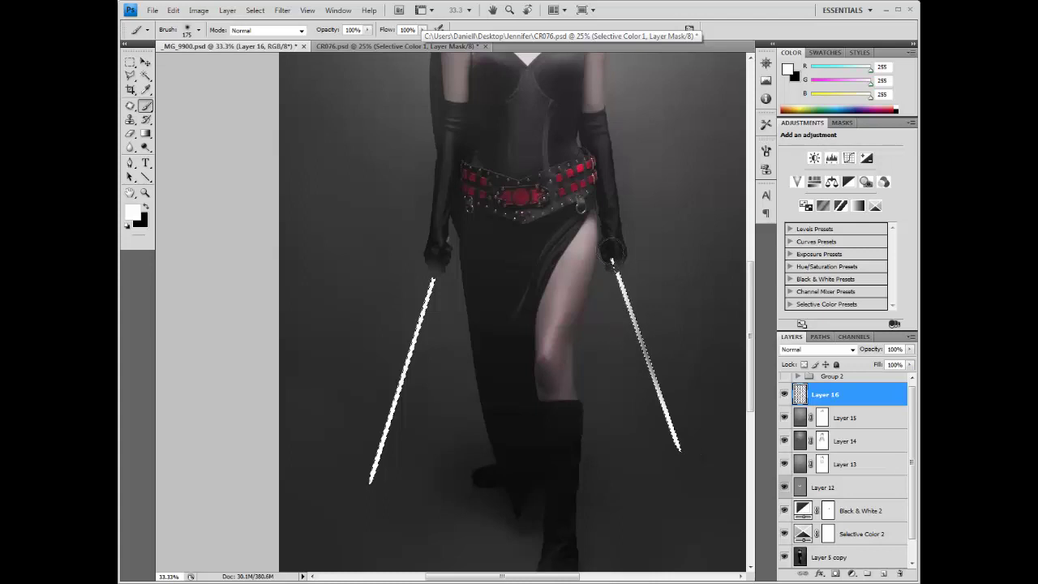
{"action": "mouse_move", "coordinate": [612, 253]}
{"action": "left_mouse_down"}
{"action": "mouse_move", "coordinate": [694, 489]}
{"action": "mouse_move", "coordinate": [652, 413]}
{"action": "mouse_move", "coordinate": [610, 397]}
{"action": "left_mouse_up"}
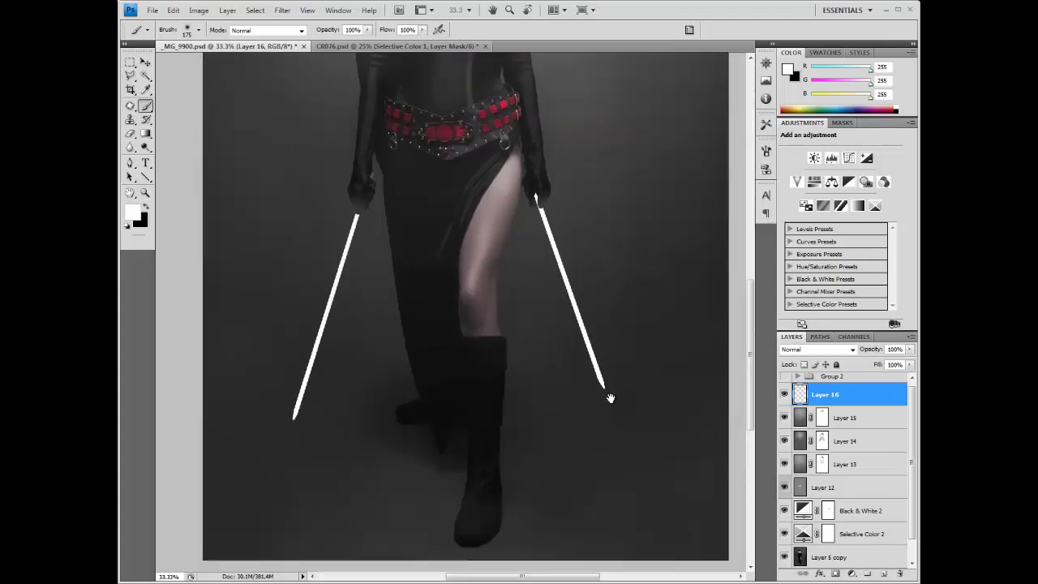
Duplicate the white blade layer four times, stacking the copies above Layer 16.
{"action": "key", "text": "ctrl+j"}
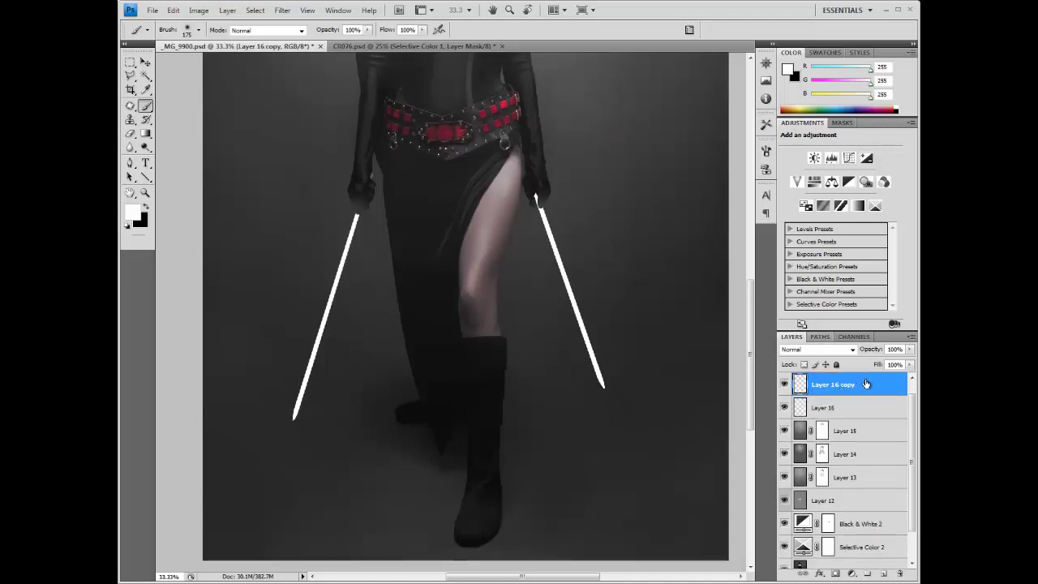
{"action": "left_click_drag", "start_coordinate": [866, 384], "coordinate": [884, 574]}
{"action": "left_click_drag", "start_coordinate": [862, 393], "coordinate": [884, 574]}
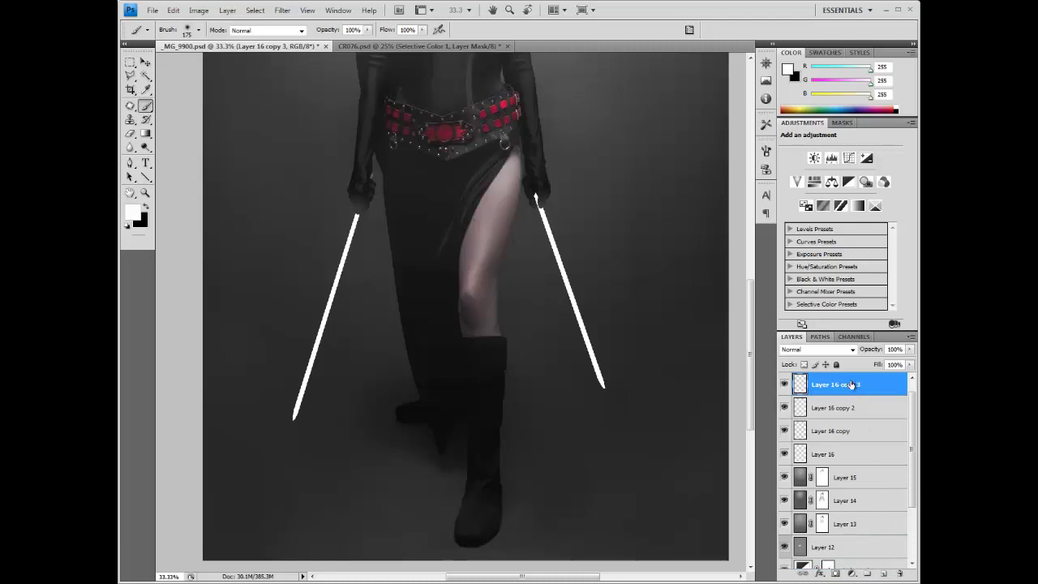
{"action": "left_click_drag", "start_coordinate": [851, 384], "coordinate": [886, 574]}
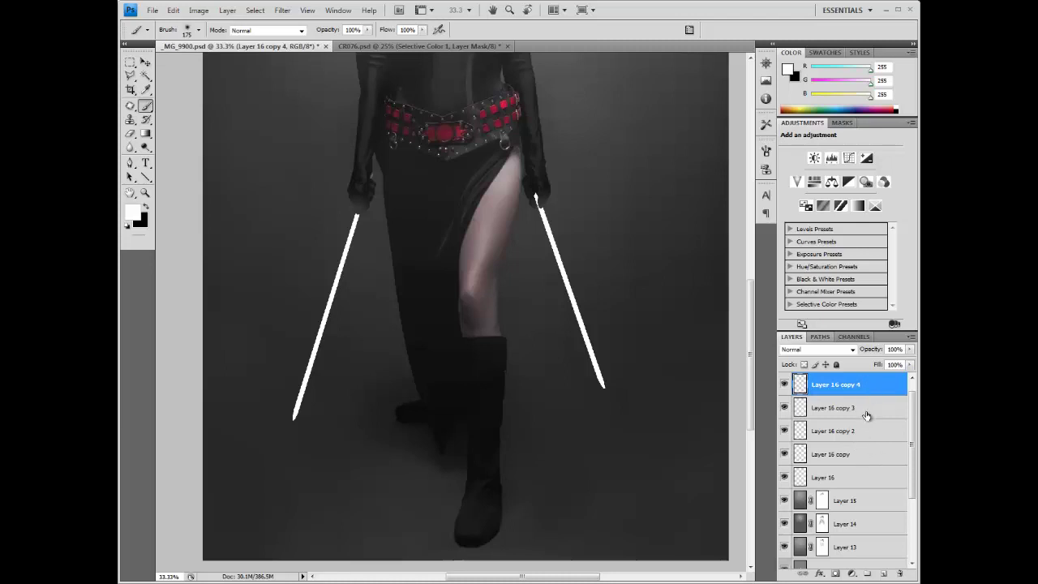
Apply a Gaussian Blur with a 1 pixel radius to the Layer 16 copy 3 blades.
{"action": "left_click", "coordinate": [868, 415]}
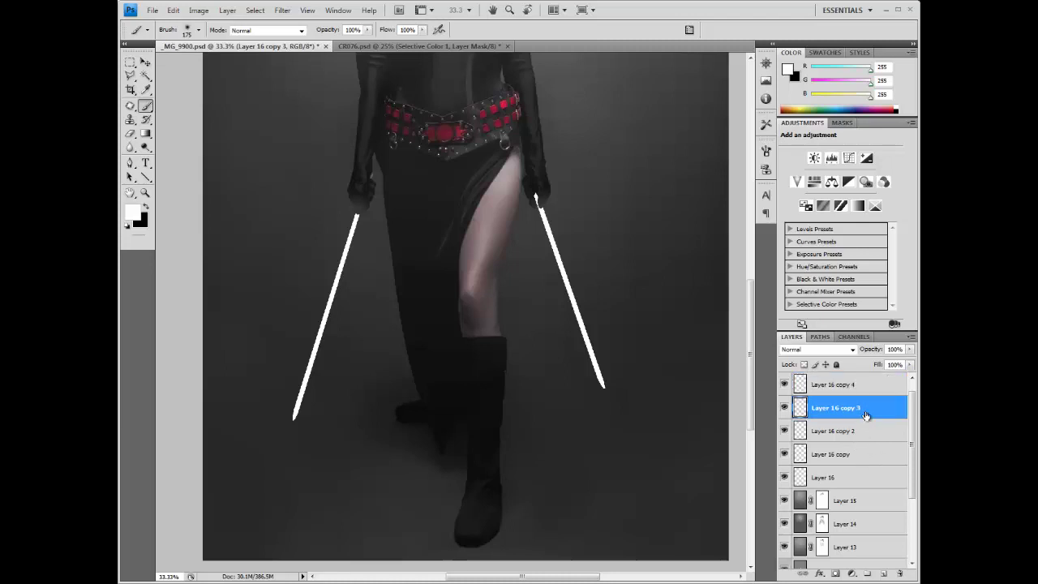
{"action": "left_click", "coordinate": [292, 12]}
{"action": "mouse_move", "coordinate": [308, 109]}
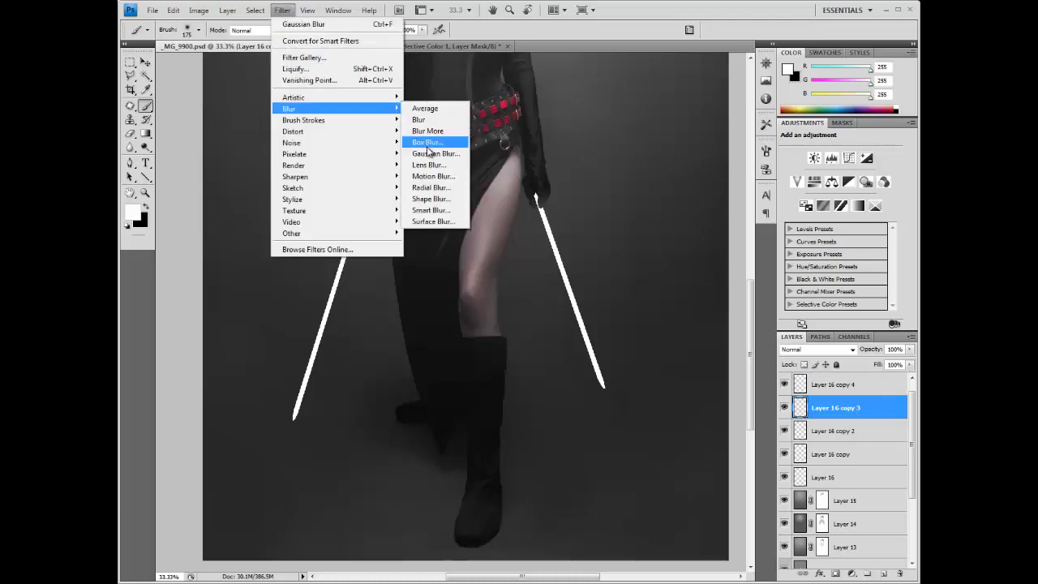
{"action": "left_click", "coordinate": [426, 152]}
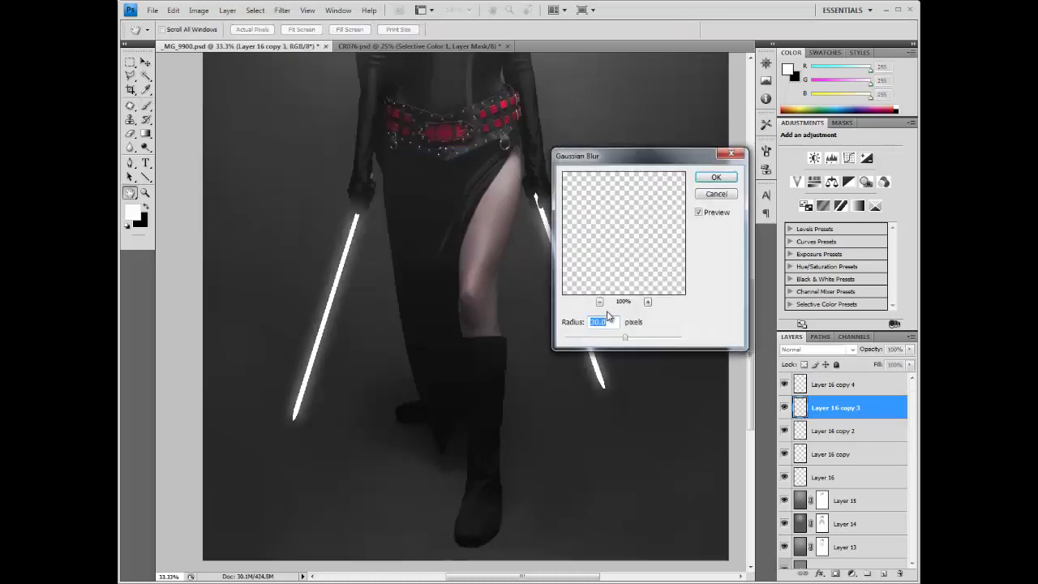
{"action": "type", "text": "1"}
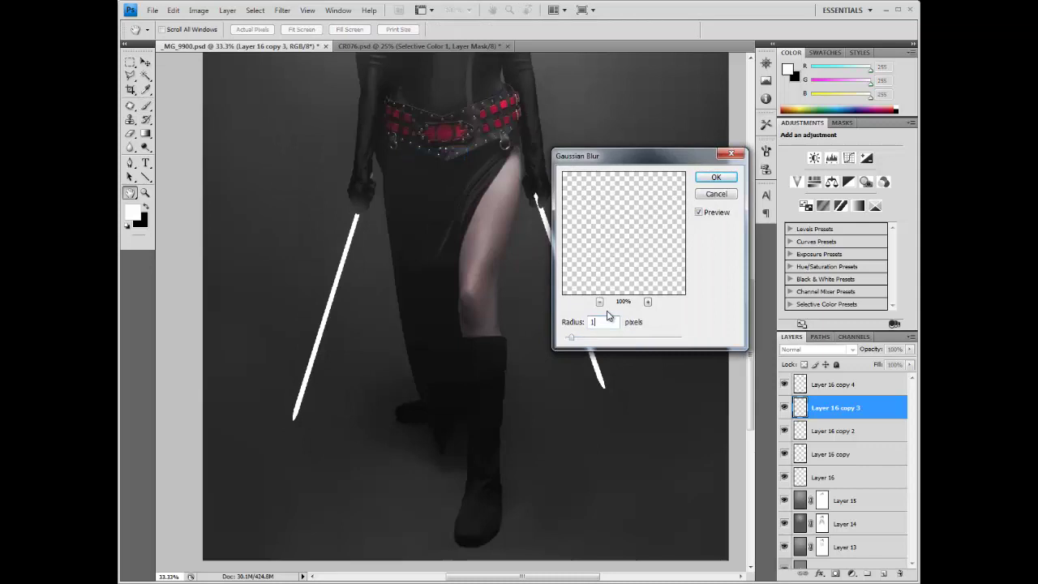
{"action": "left_click", "coordinate": [716, 177]}
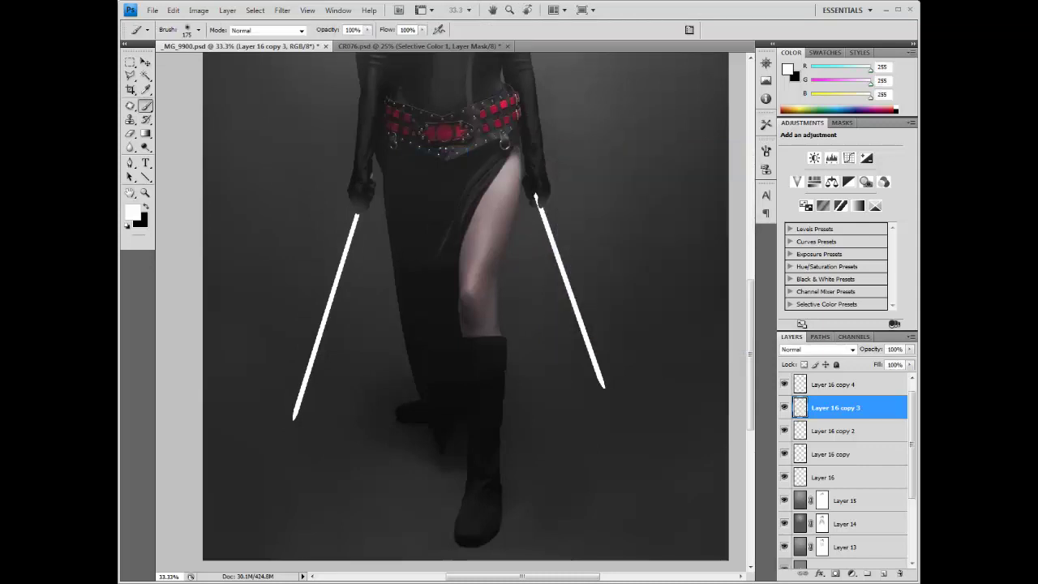
Apply a Gaussian Blur with a 10 pixel radius to the Layer 16 copy 2 blades.
{"action": "left_click", "coordinate": [878, 431]}
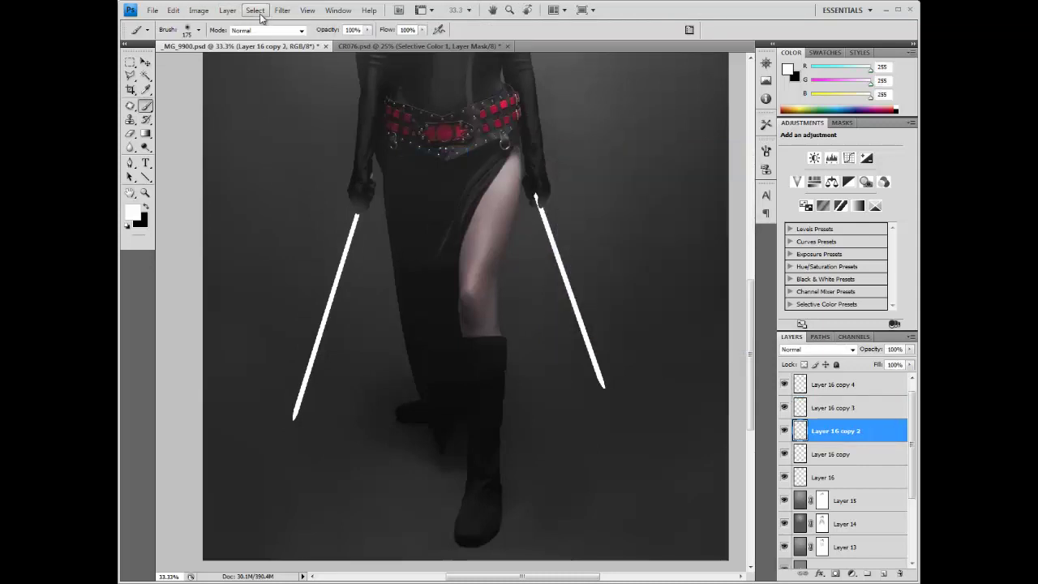
{"action": "left_click", "coordinate": [282, 10]}
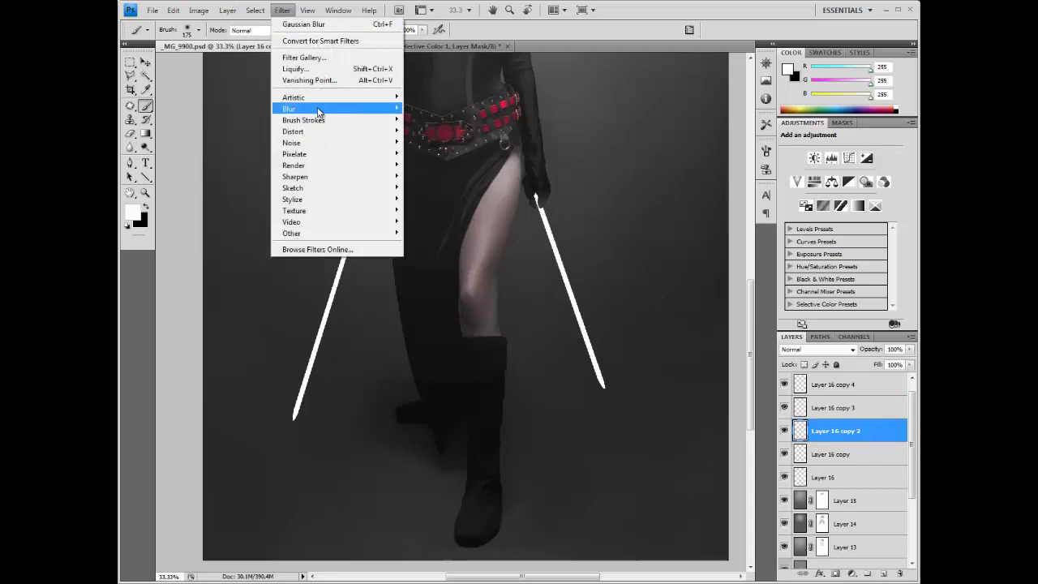
{"action": "mouse_move", "coordinate": [321, 110]}
{"action": "left_click", "coordinate": [454, 160]}
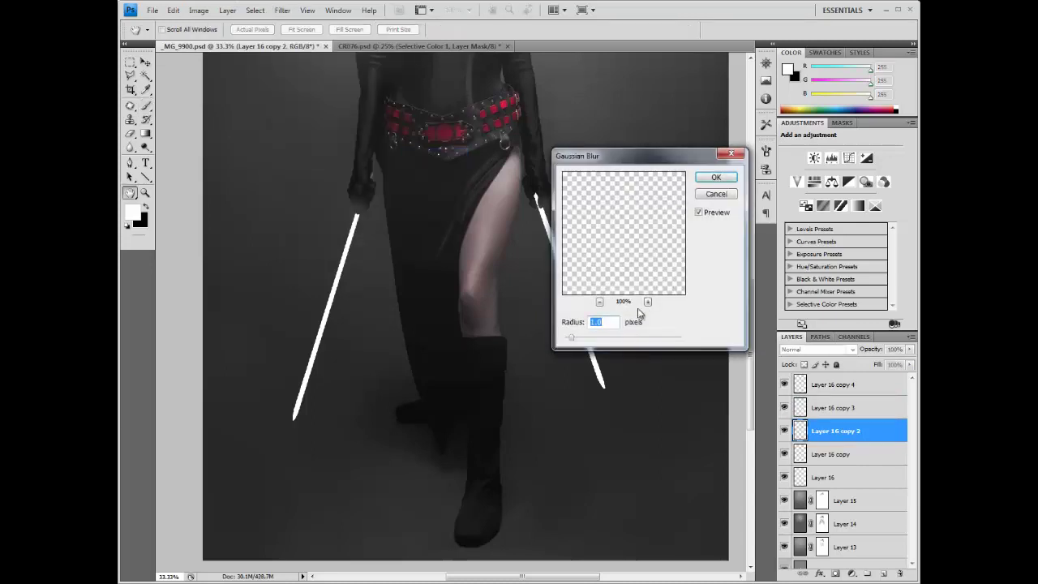
{"action": "type", "text": "10"}
{"action": "key", "text": "Return"}
{"action": "key", "text": "b"}
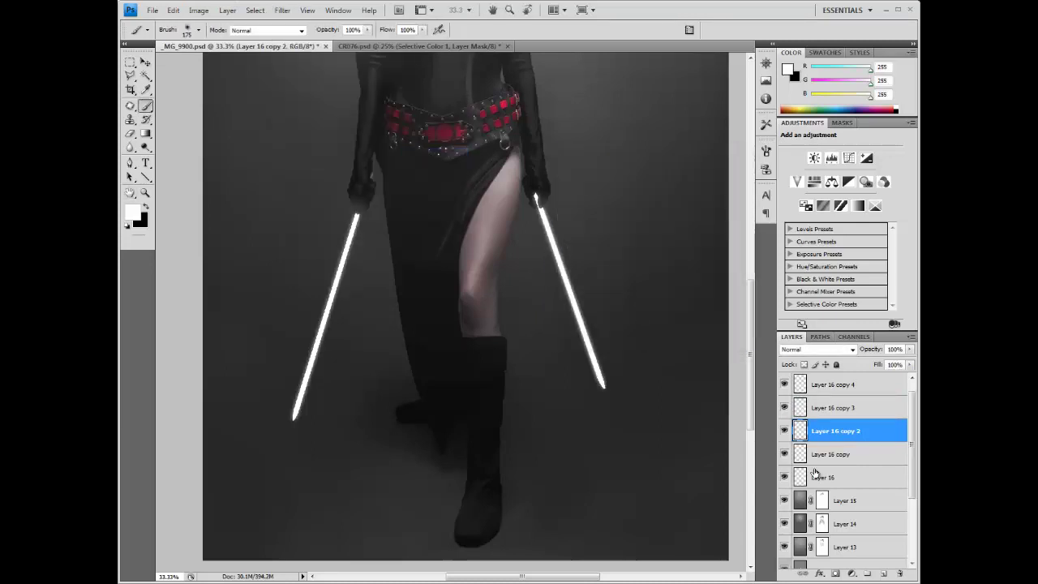
Apply a stronger Gaussian Blur to the Layer 16 copy blades to widen their glow.
{"action": "left_click", "coordinate": [829, 459]}
{"action": "left_click", "coordinate": [282, 9]}
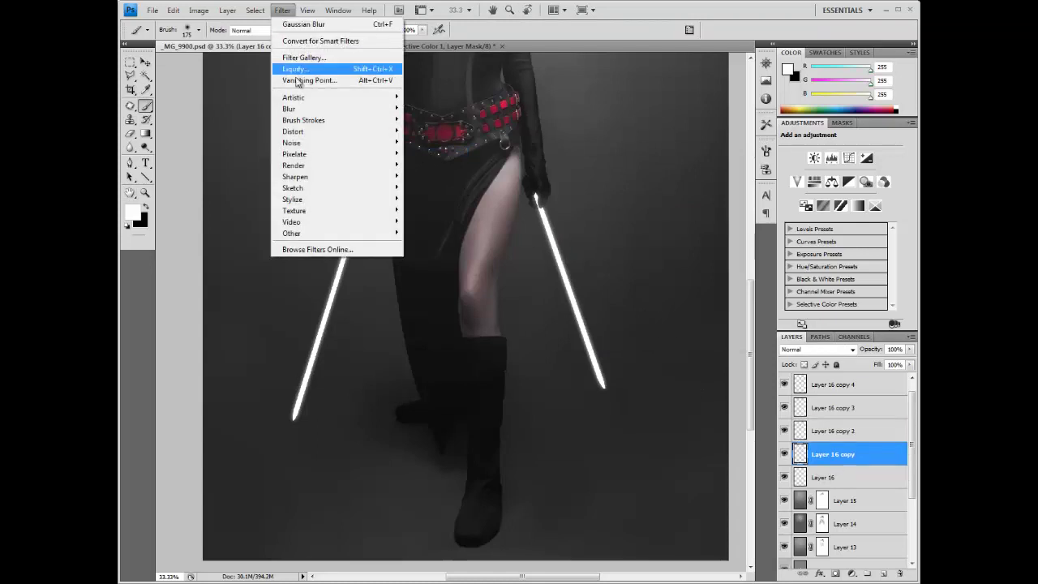
{"action": "mouse_move", "coordinate": [296, 109]}
{"action": "left_click", "coordinate": [434, 153]}
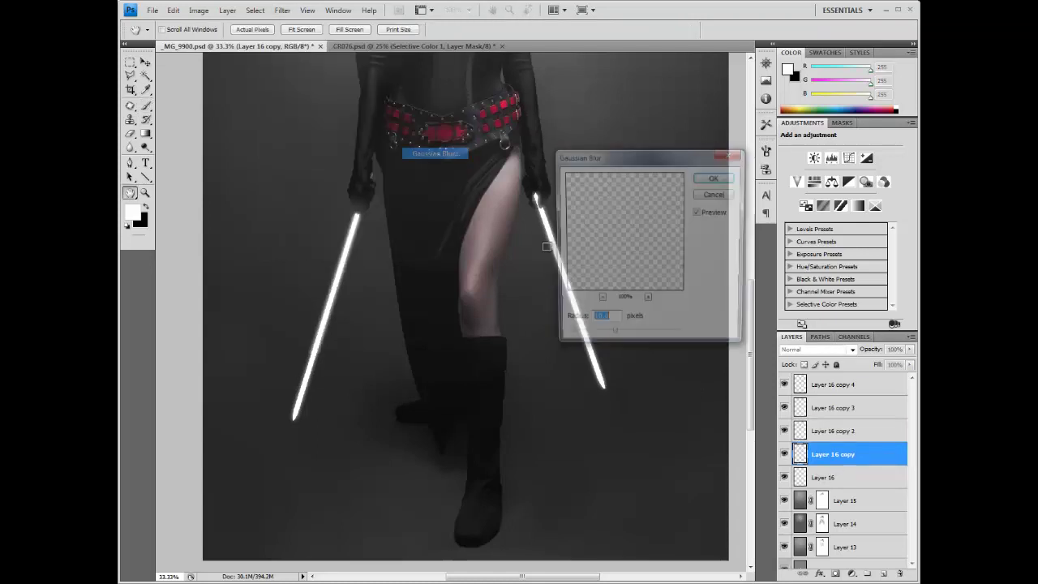
{"action": "type", "text": "2"}
{"action": "key", "text": "Return"}
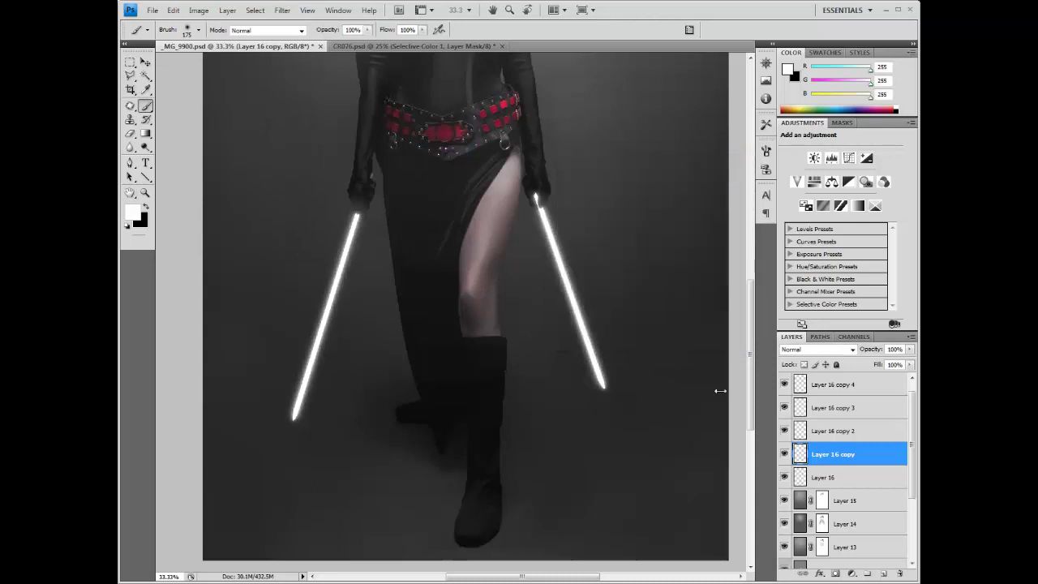
Apply the strongest Gaussian Blur of the set to the original Layer 16 blades for the outermost glow.
{"action": "left_click", "coordinate": [848, 478]}
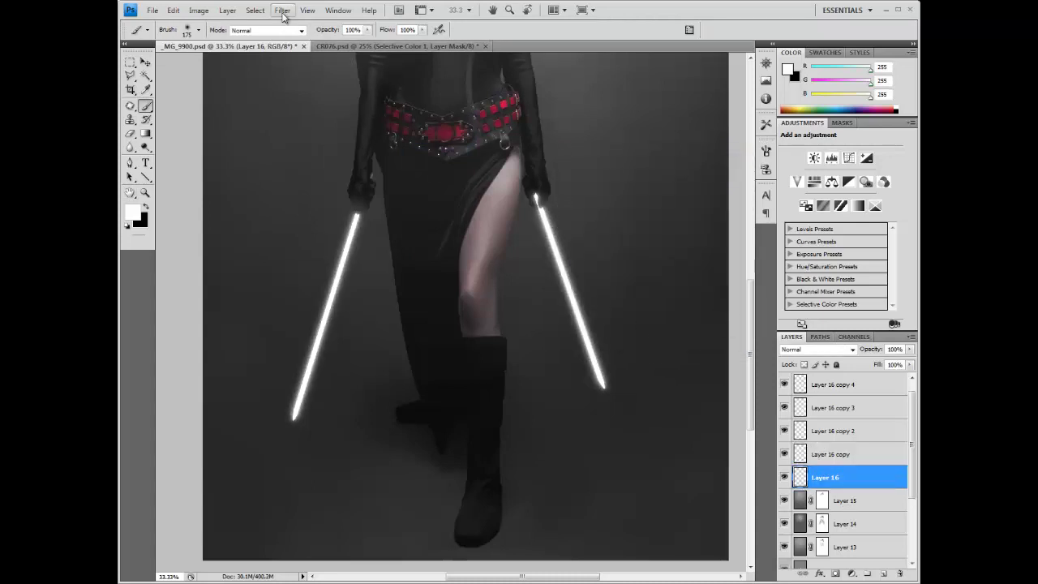
{"action": "left_click", "coordinate": [283, 10]}
{"action": "mouse_move", "coordinate": [287, 110]}
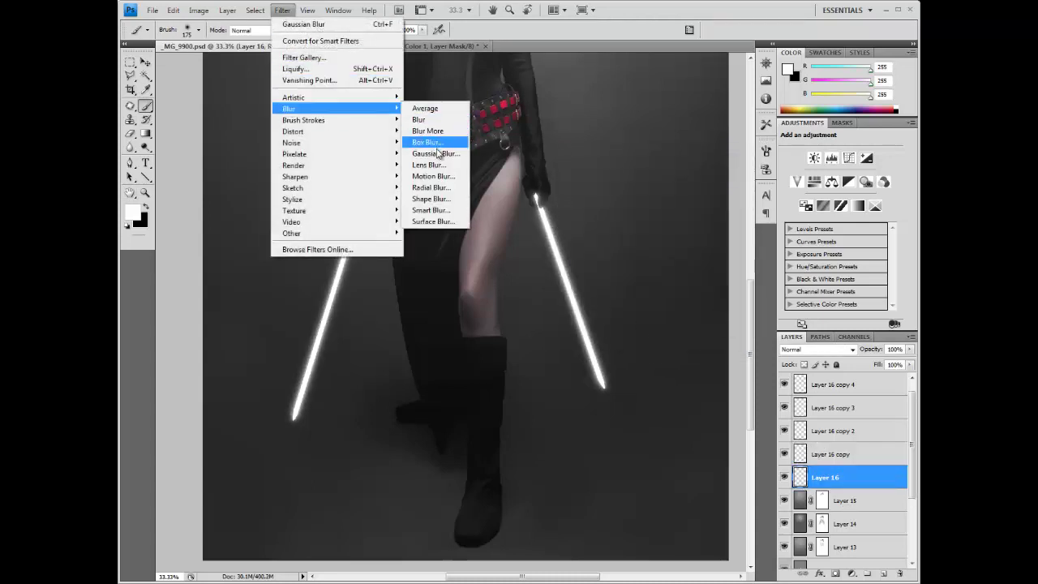
{"action": "left_click", "coordinate": [435, 154]}
{"action": "type", "text": "10"}
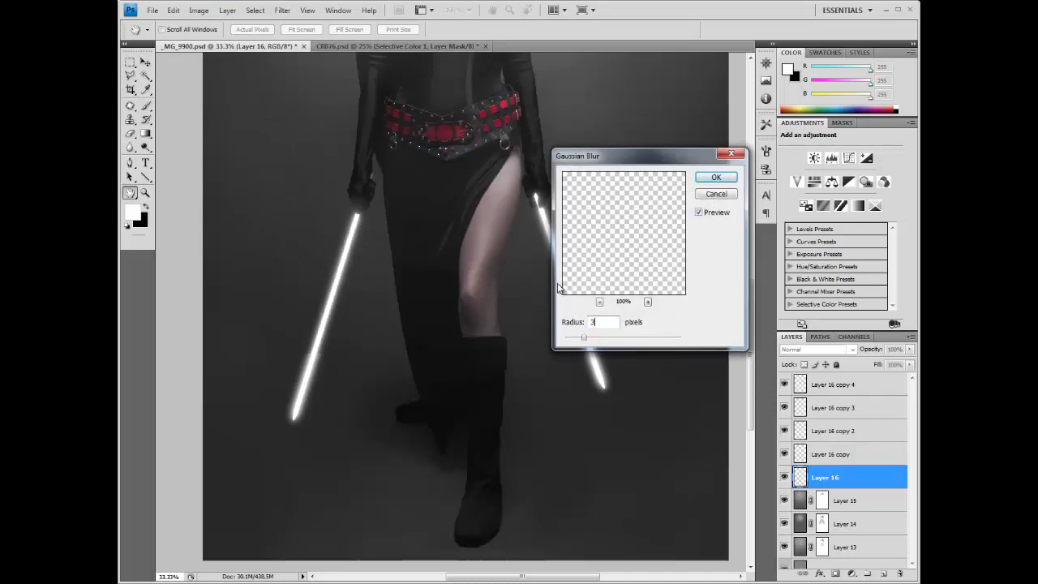
{"action": "key", "text": "Return"}
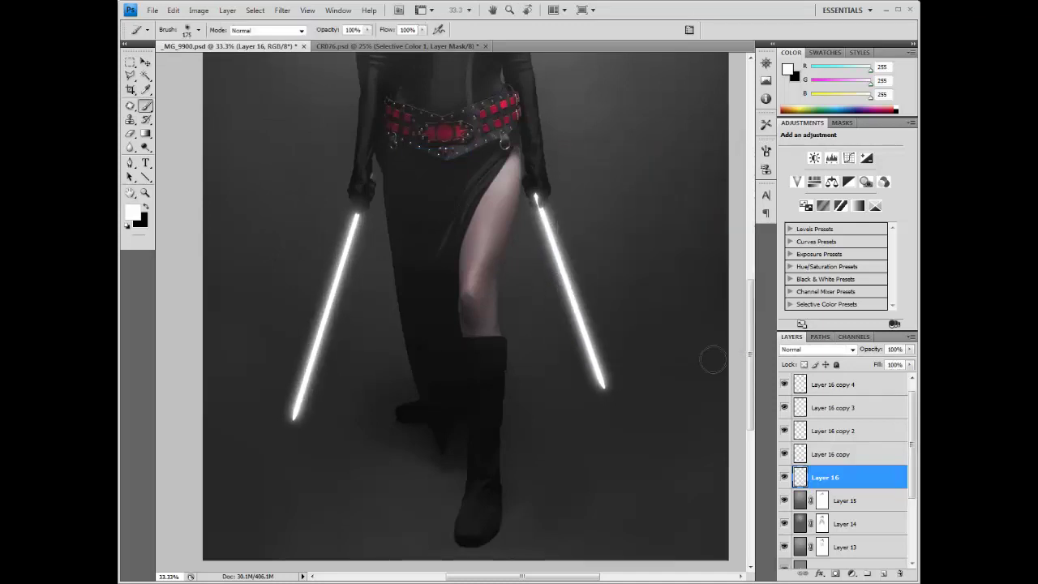
Merge Layer 16 and its four copies into a single blade glow layer.
{"action": "scroll", "coordinate": [876, 426], "scroll_direction": "up", "scroll_amount": 1}
{"action": "left_click", "coordinate": [874, 407], "text": "shift"}
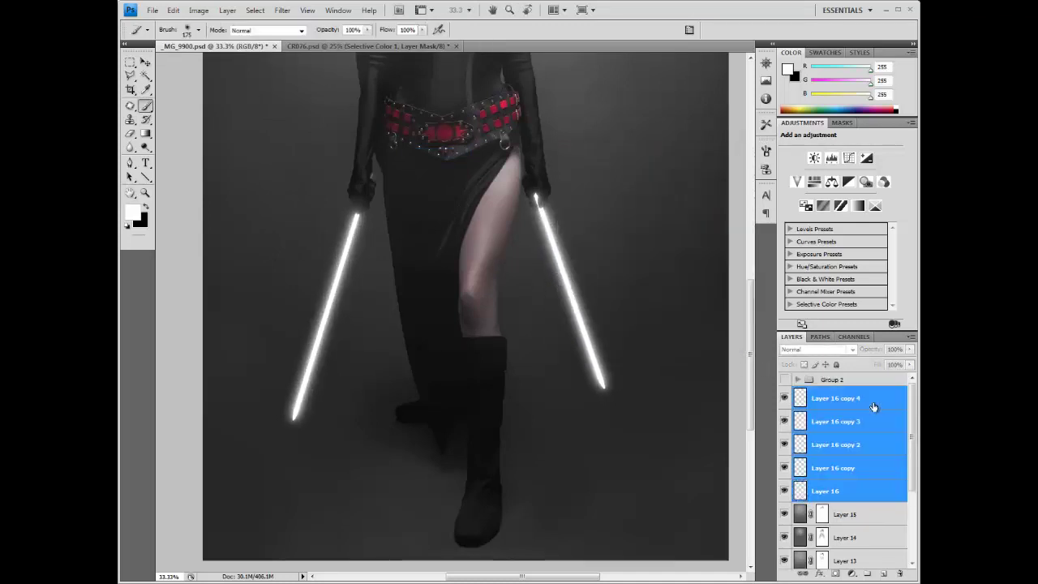
{"action": "right_click", "coordinate": [875, 406]}
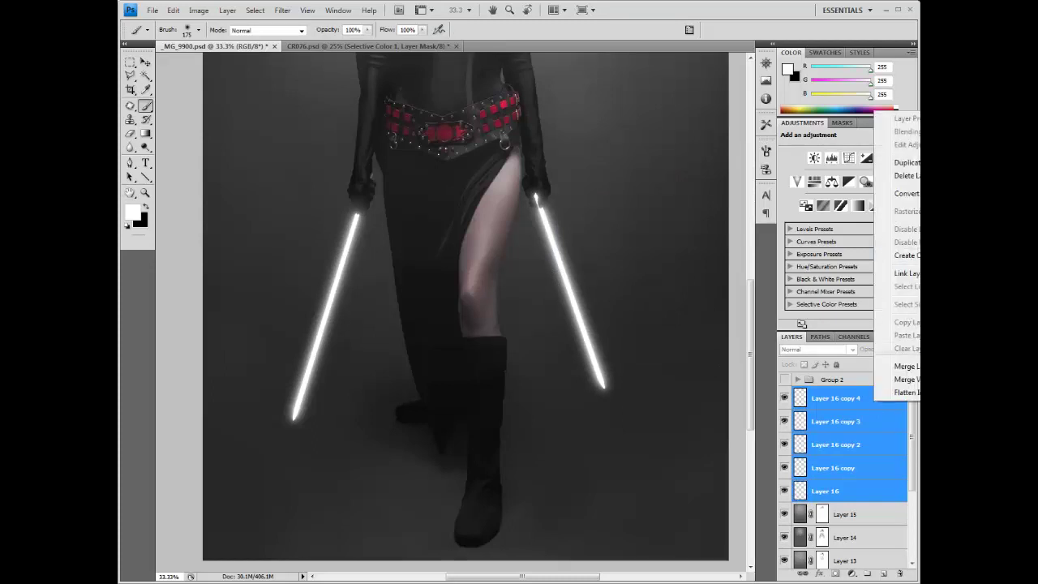
{"action": "left_click", "coordinate": [905, 366]}
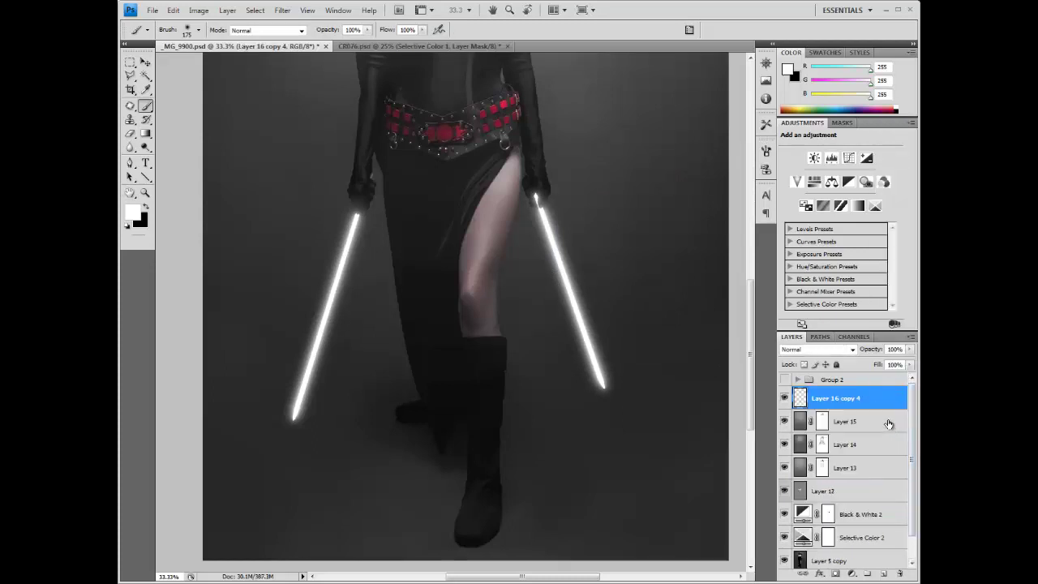
Create a new layer directly above Layer 15 in Screen mode, filled with the Screen-neutral black.
{"action": "left_click", "coordinate": [878, 424]}
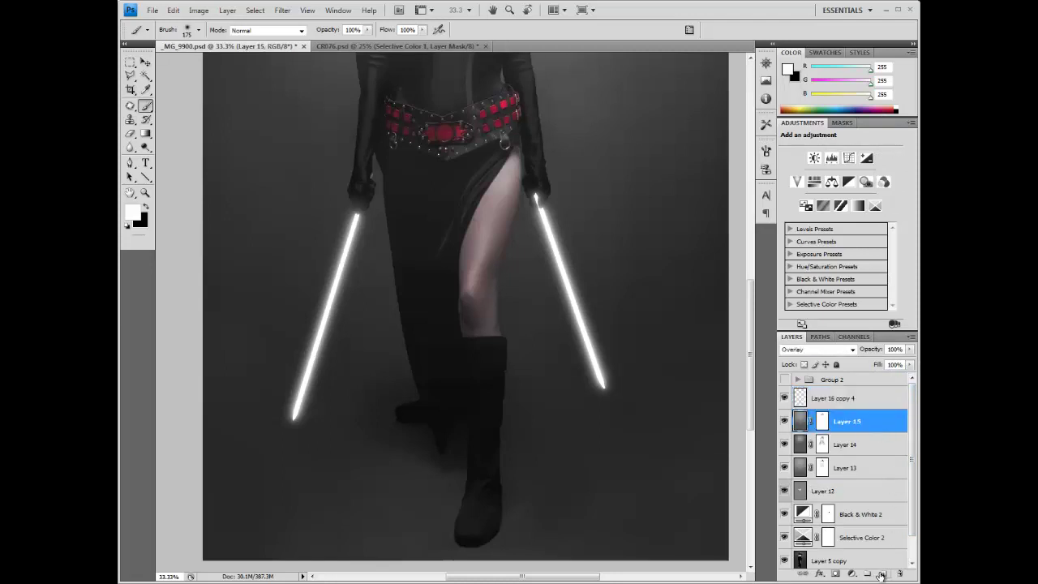
{"action": "left_click", "coordinate": [227, 9]}
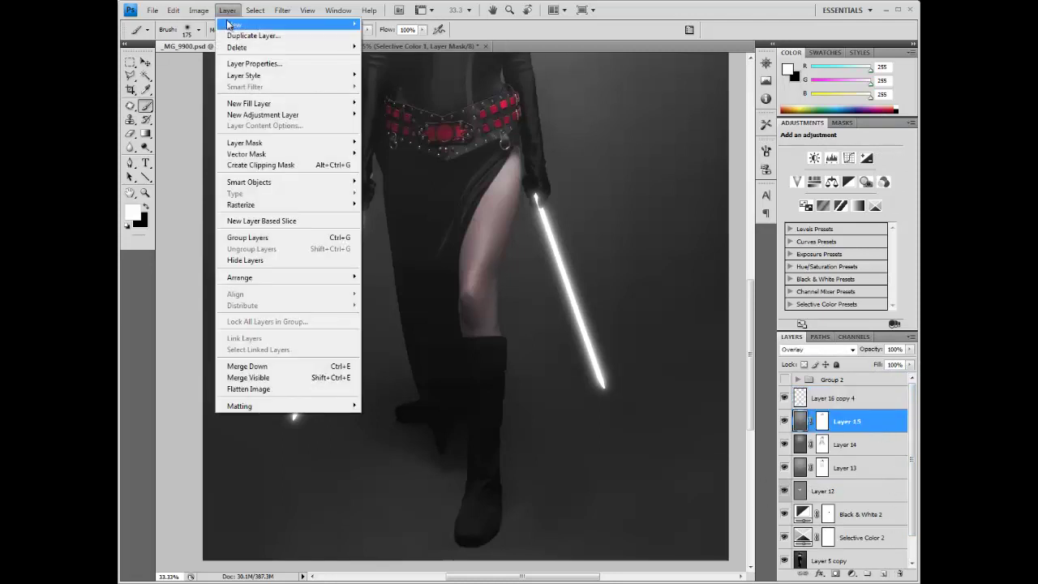
{"action": "mouse_move", "coordinate": [227, 26]}
{"action": "left_click", "coordinate": [378, 25]}
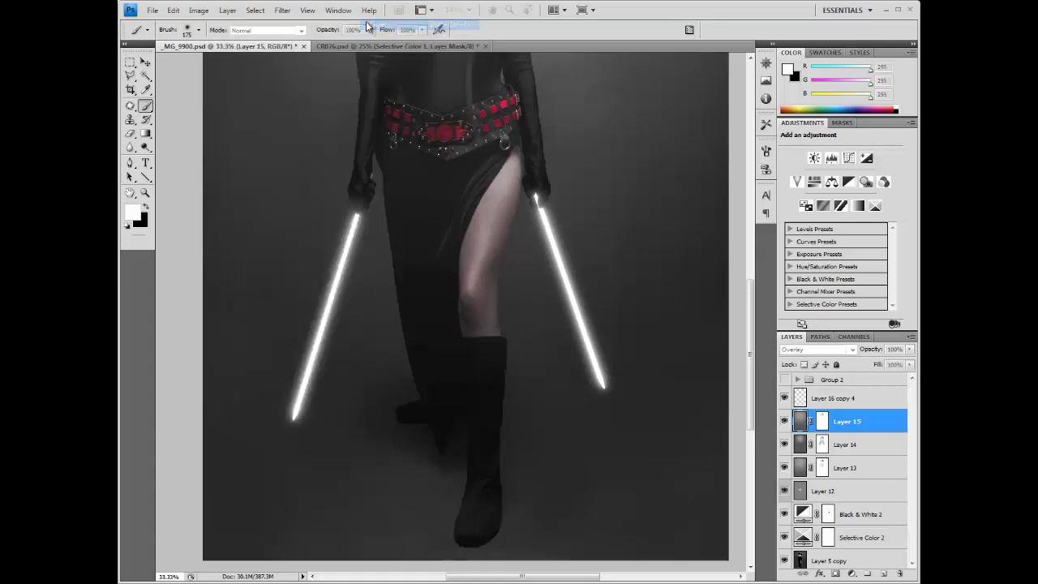
{"action": "left_click", "coordinate": [416, 277]}
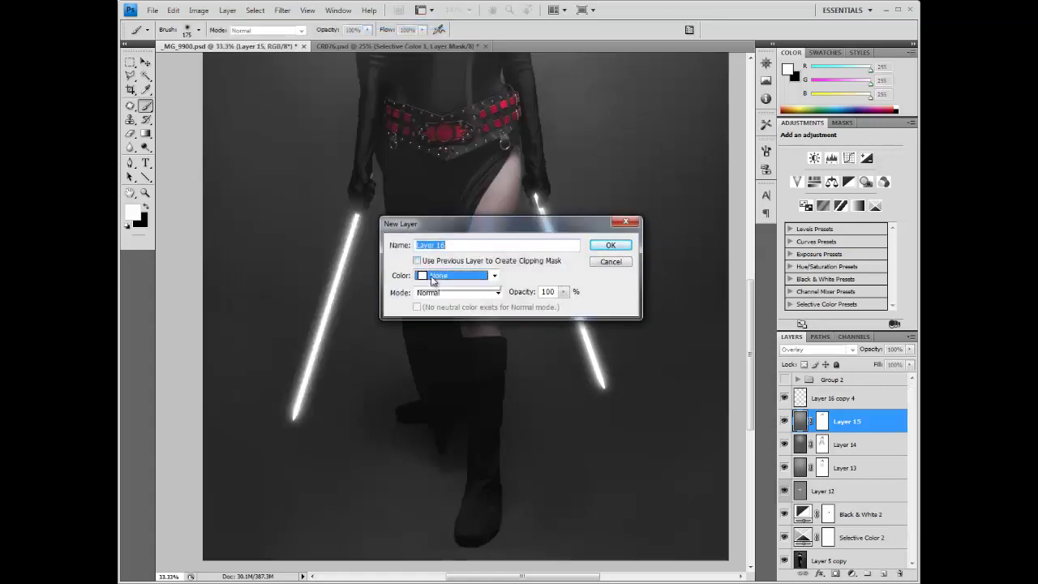
{"action": "left_click", "coordinate": [425, 288]}
{"action": "left_click", "coordinate": [430, 293]}
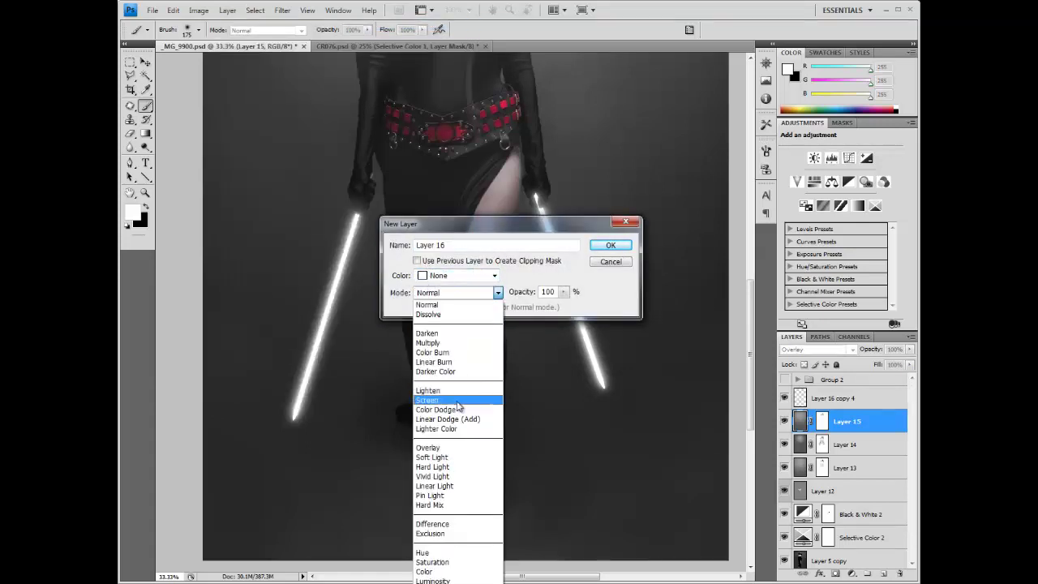
{"action": "left_click", "coordinate": [428, 400]}
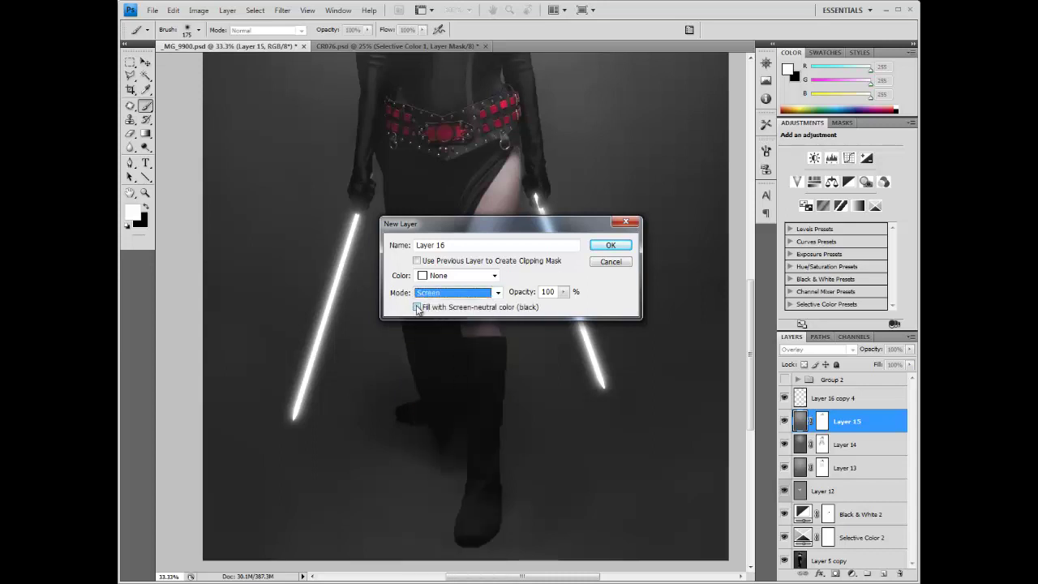
{"action": "left_click", "coordinate": [417, 308]}
{"action": "left_click", "coordinate": [611, 245]}
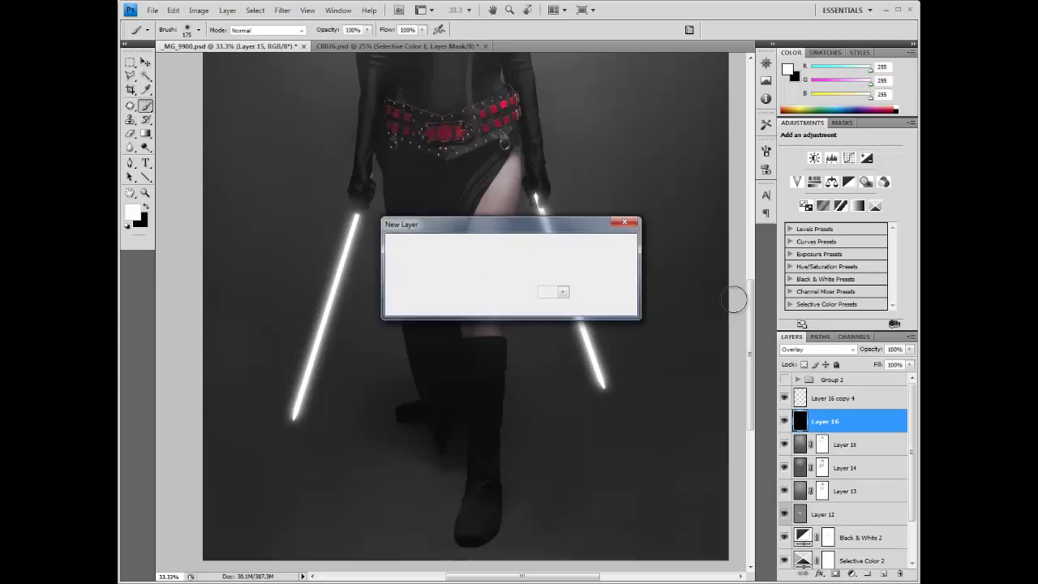
Merge the Layer 16 copy 4 blade glow down into the black Screen layer.
{"action": "left_click", "coordinate": [881, 396]}
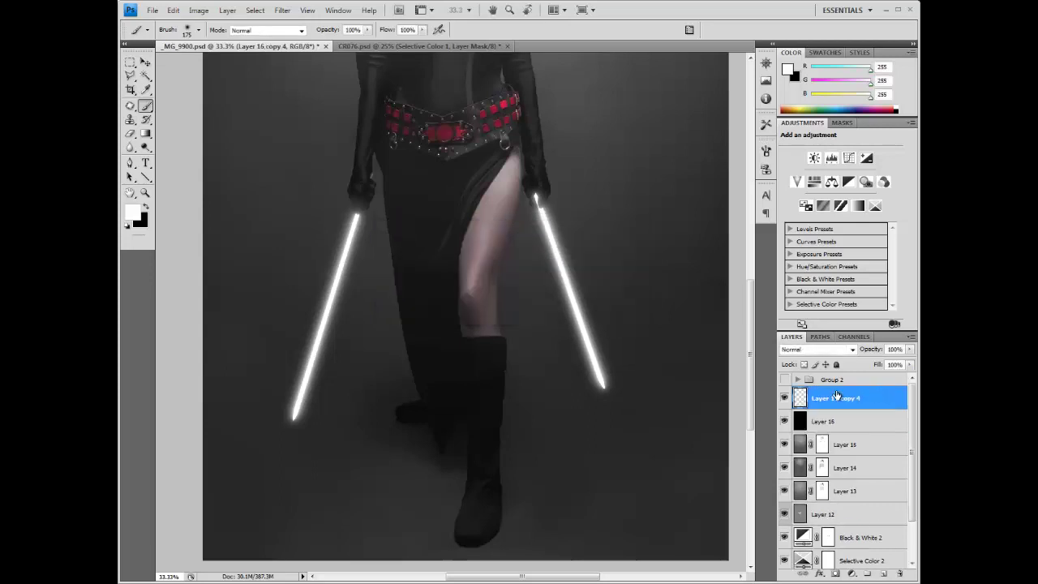
{"action": "right_click", "coordinate": [837, 395]}
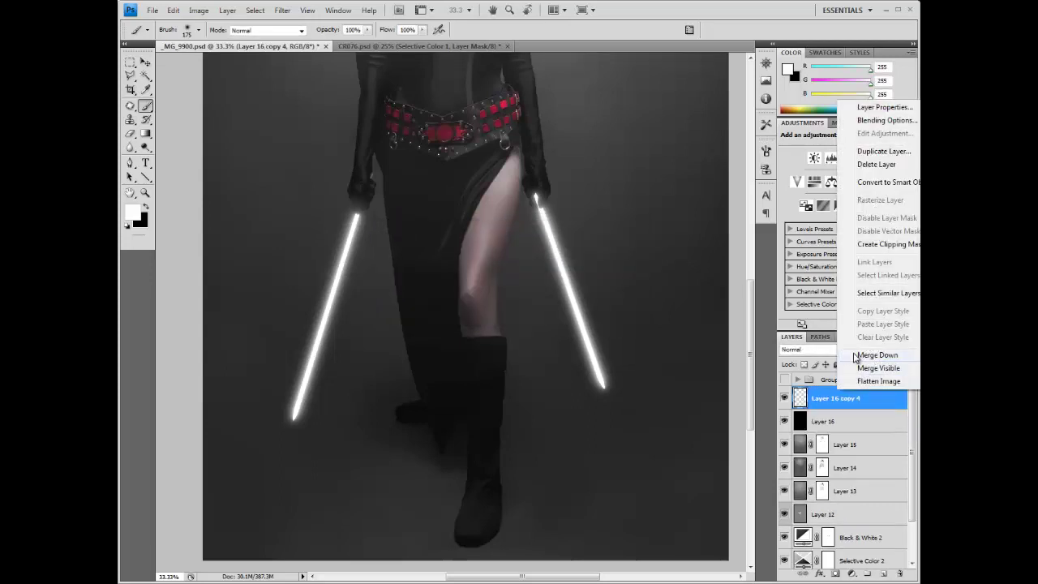
{"action": "left_click", "coordinate": [857, 356]}
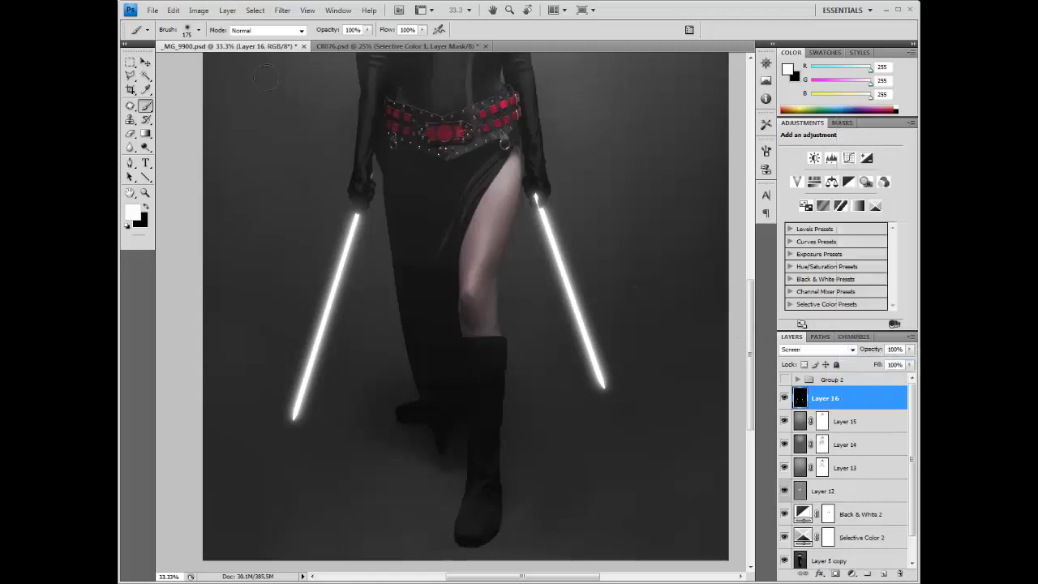
Add a Color Balance adjustment layer clipped to the blade layer, Layer 16.
{"action": "left_click", "coordinate": [227, 10]}
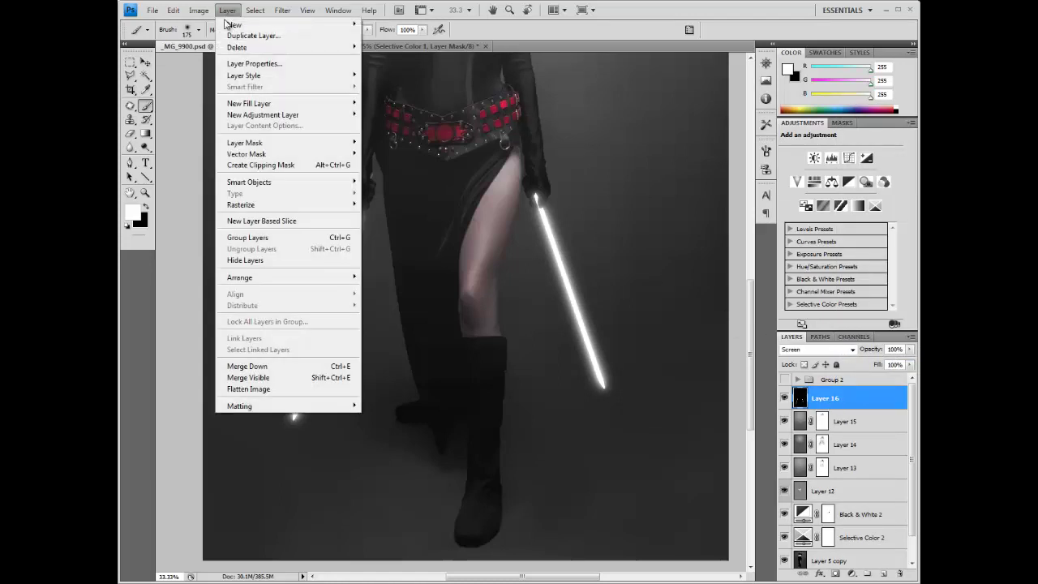
{"action": "mouse_move", "coordinate": [341, 117]}
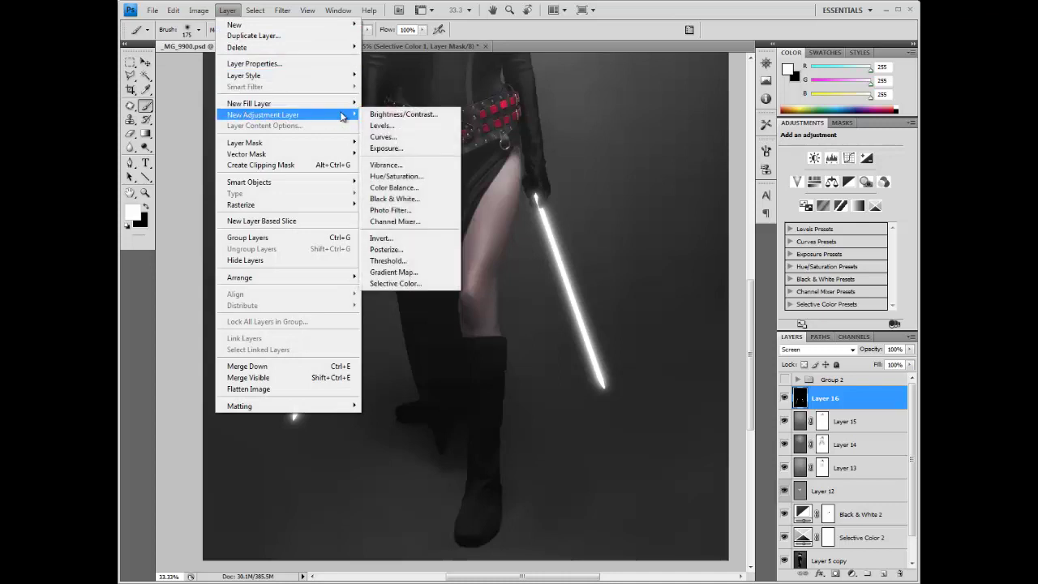
{"action": "left_click", "coordinate": [394, 187]}
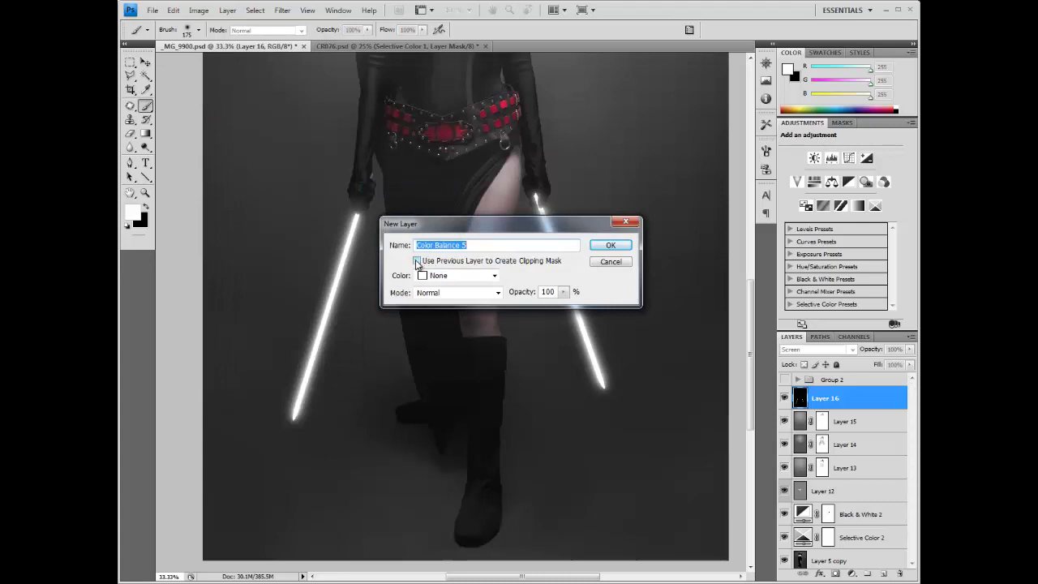
{"action": "left_click", "coordinate": [416, 262]}
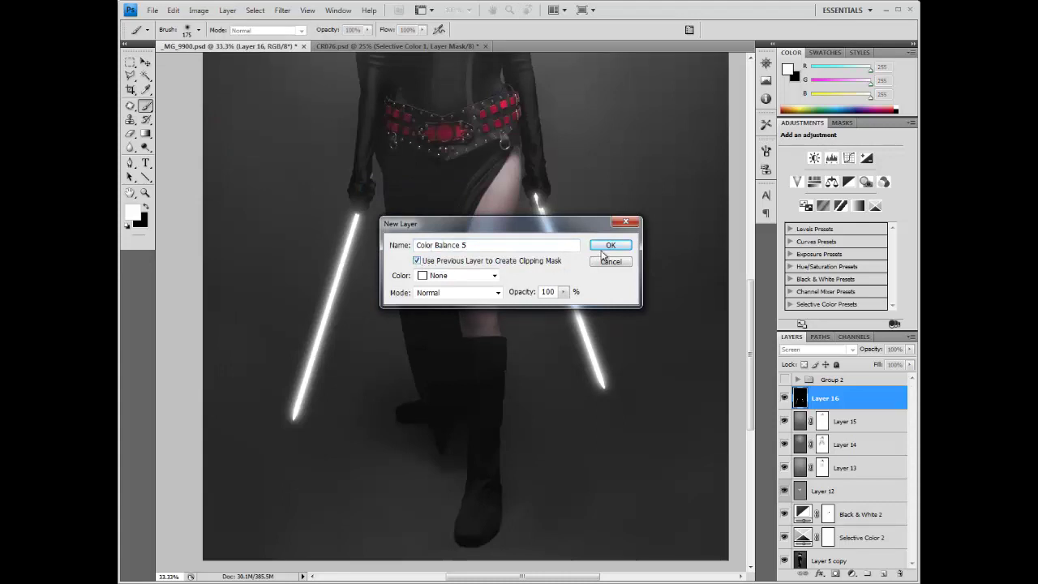
{"action": "left_click", "coordinate": [610, 245]}
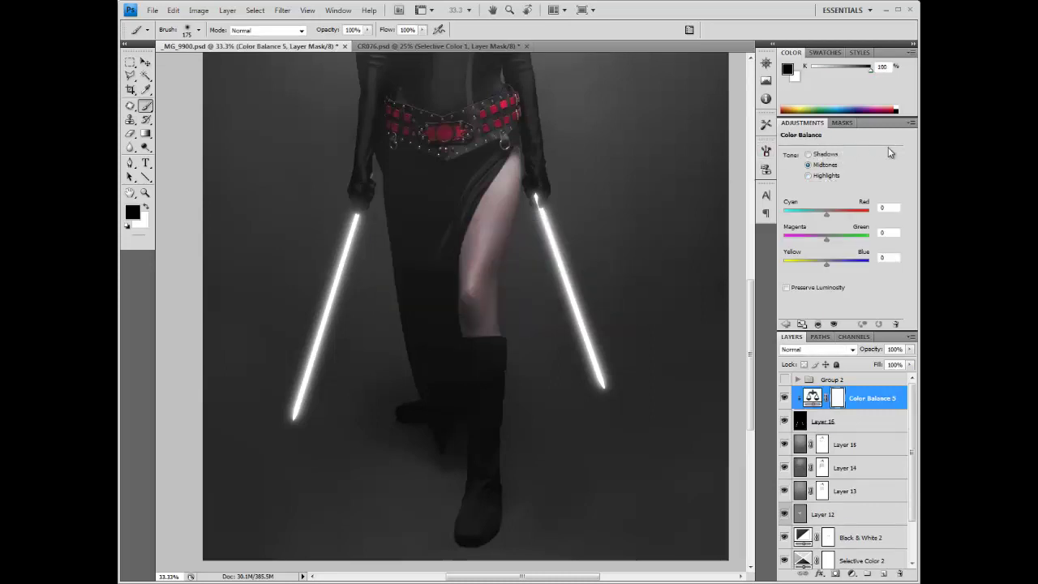
Tint the blade glow red with Color Balance midtones at Cyan-Red +100, Magenta-Green -57 and Yellow-Blue -71.
{"action": "left_click_drag", "start_coordinate": [825, 214], "coordinate": [873, 216]}
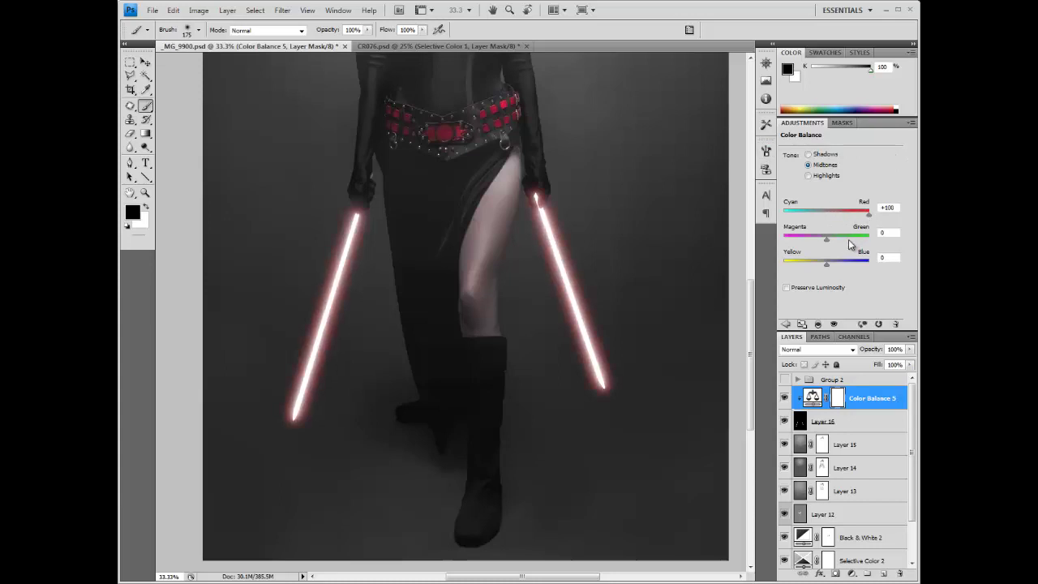
{"action": "mouse_move", "coordinate": [827, 242]}
{"action": "left_mouse_down"}
{"action": "mouse_move", "coordinate": [806, 243]}
{"action": "mouse_move", "coordinate": [815, 240]}
{"action": "mouse_move", "coordinate": [822, 268]}
{"action": "mouse_move", "coordinate": [794, 268]}
{"action": "mouse_move", "coordinate": [807, 243]}
{"action": "left_mouse_up"}
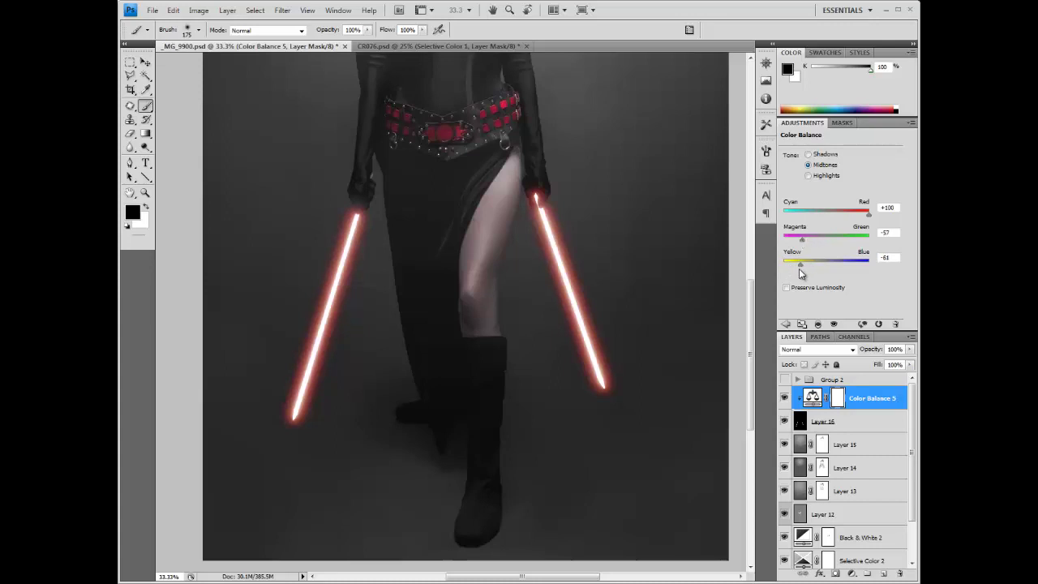
{"action": "left_click_drag", "start_coordinate": [801, 270], "coordinate": [796, 269]}
Compare the whole image before and after by showing only Layer 5 copy and then restoring all the layers.
{"action": "key", "text": "ctrl+minus"}
{"action": "key", "text": "ctrl+minus"}
{"action": "scroll", "coordinate": [893, 438], "scroll_direction": "down", "scroll_amount": 2}
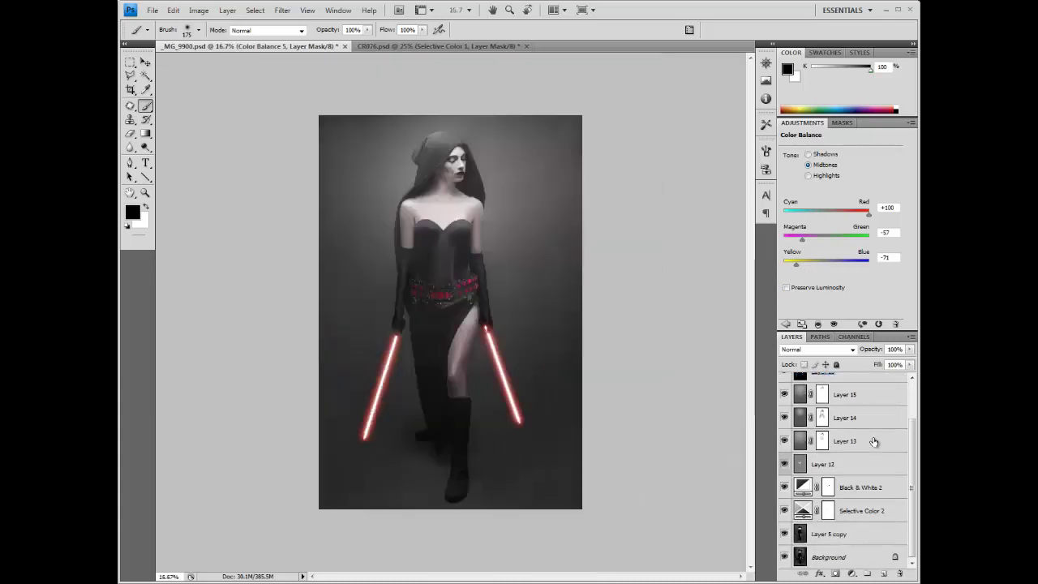
{"action": "left_click", "coordinate": [785, 533], "text": "alt"}
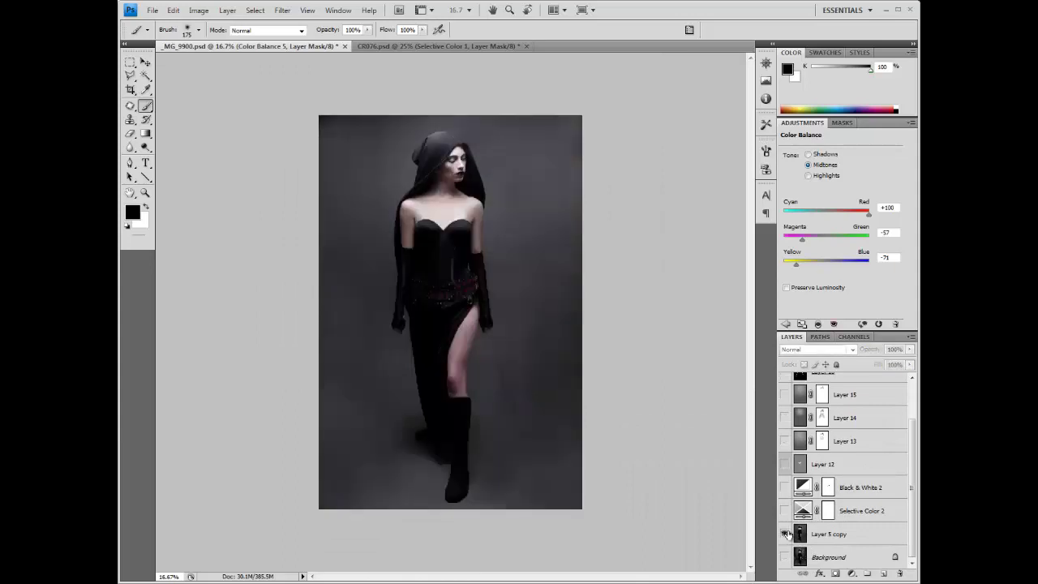
{"action": "left_click", "coordinate": [785, 534], "text": "alt"}
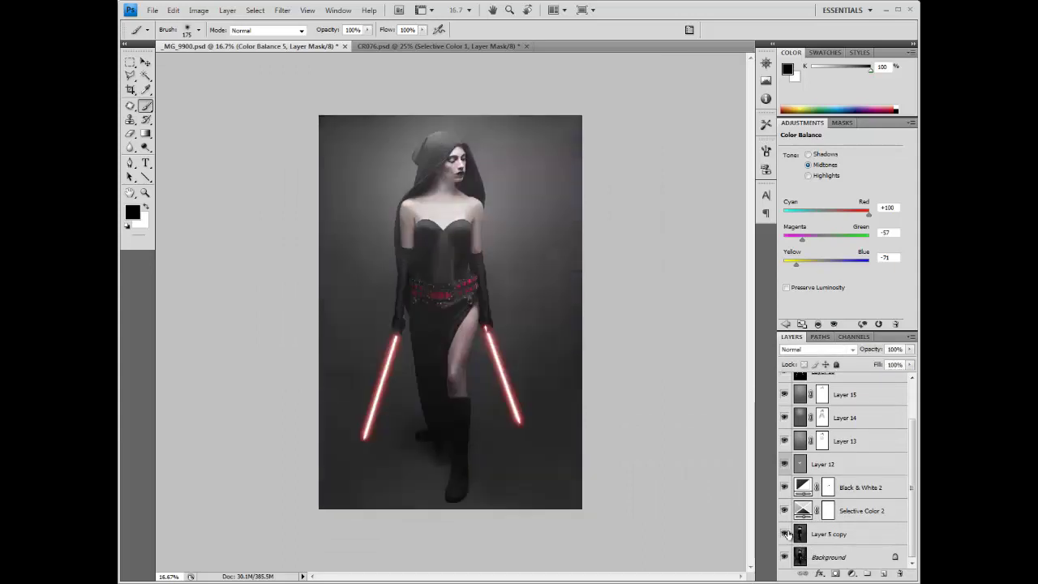